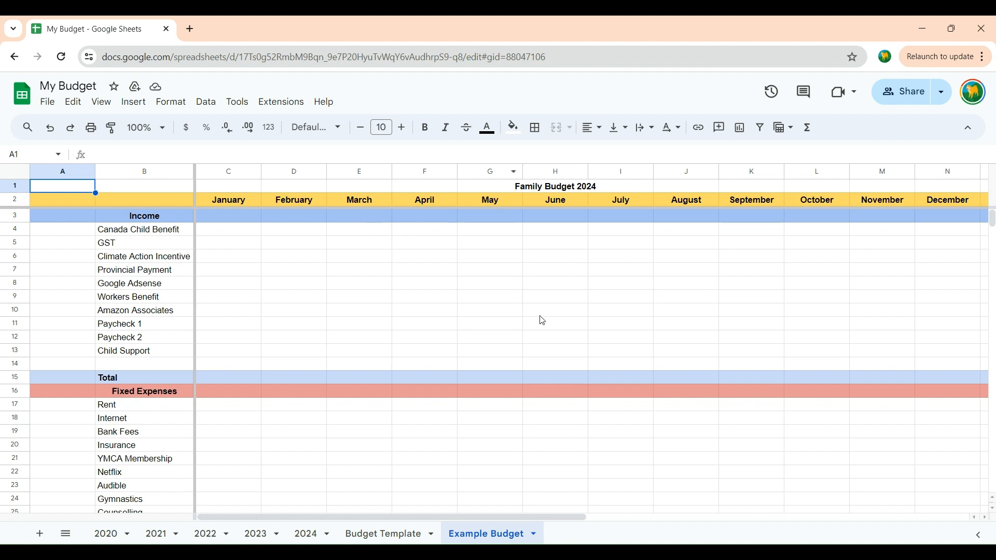
Step: Add a new sheet to the My Budget spreadsheet and name it Youtube Budget
scroll(540, 319, down, 8)
scroll(543, 321, up, 8)
click(40, 534)
double_click(576, 539)
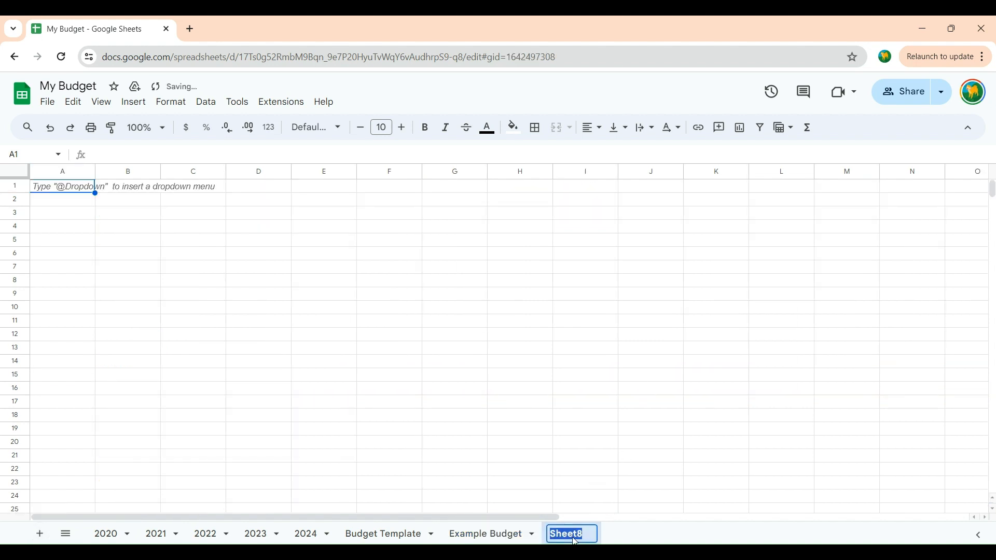
text(Youtu)
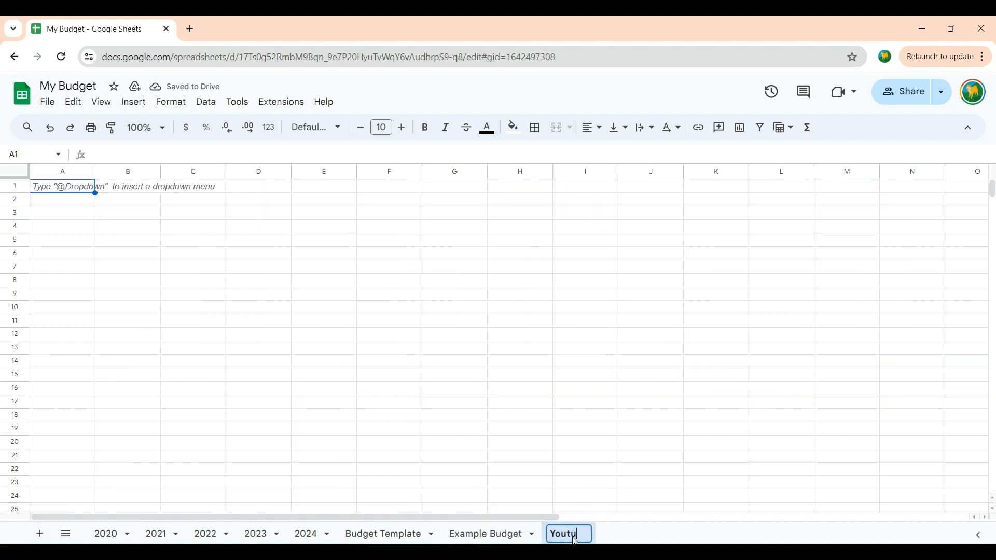
text(be Budget)
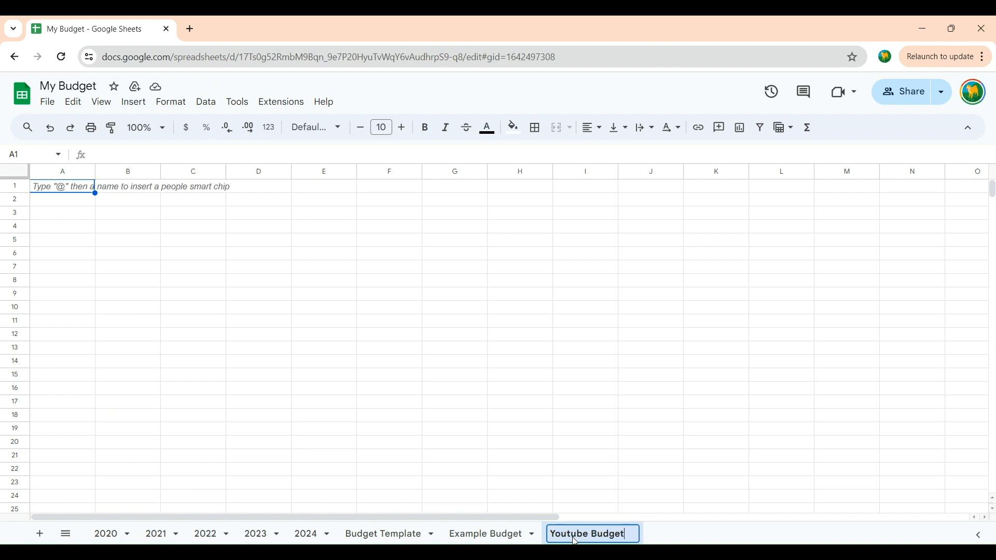
key(Return)
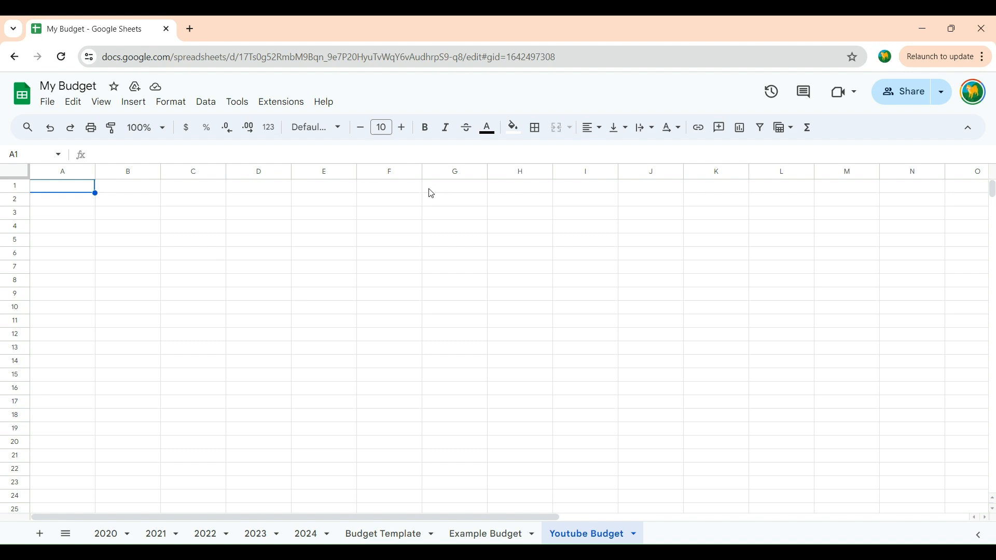
Step: Enter the title Family Budget 2024 in cell G1 of the Youtube Budget sheet
double_click(444, 190)
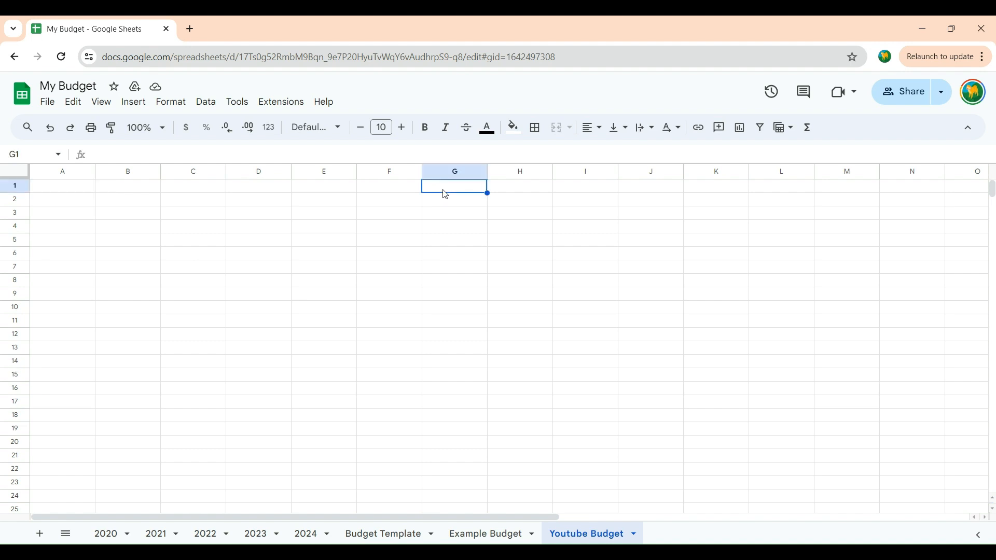
text(Family)
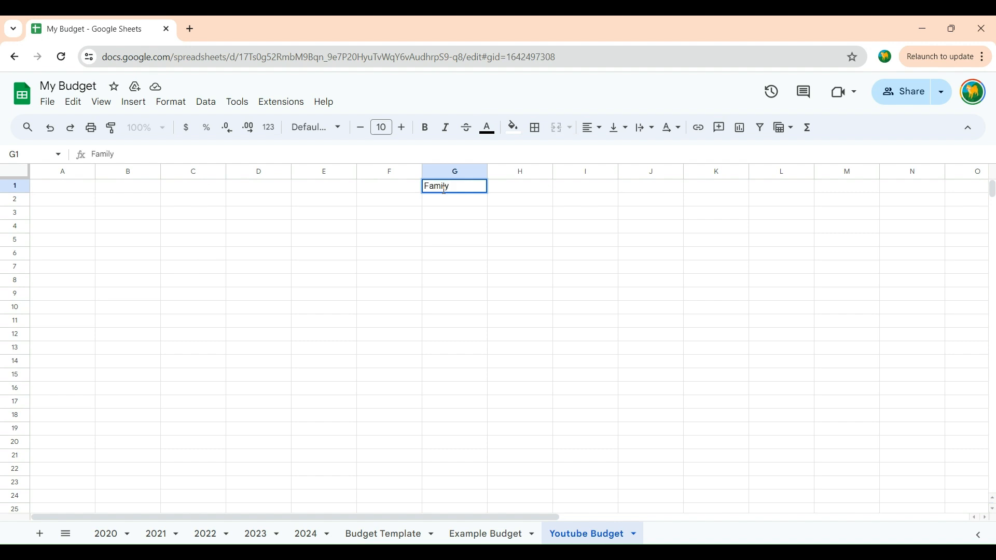
text( Budget 2024)
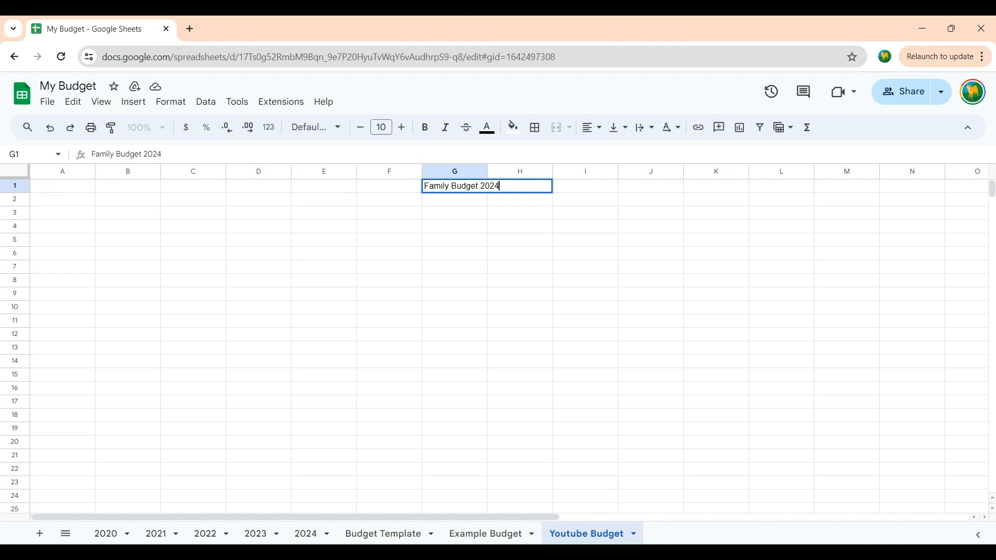
Step: Review the Example Budget sheet's layout from the income section down to savings, and return to the Youtube Budget sheet
click(455, 533)
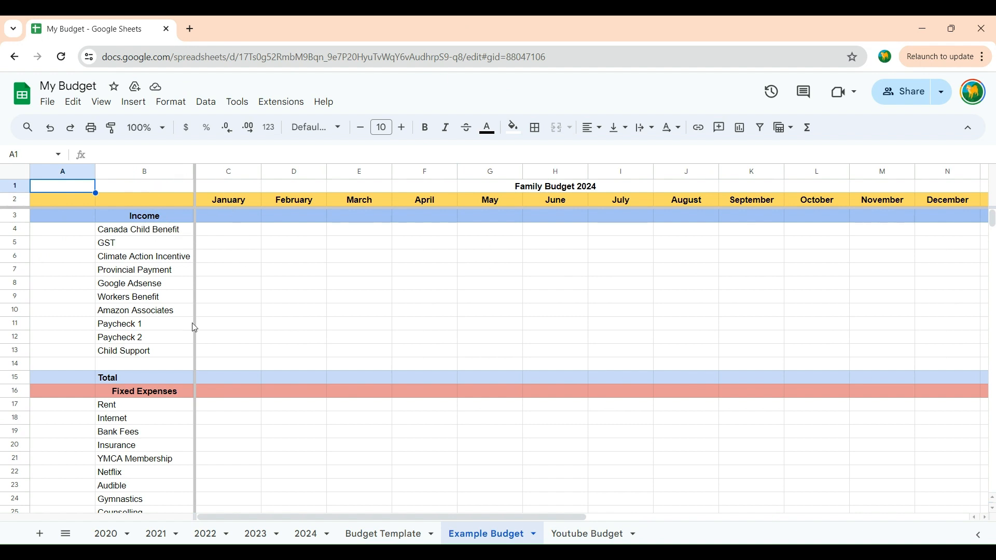
scroll(245, 381, down, 6)
scroll(249, 385, up, 2)
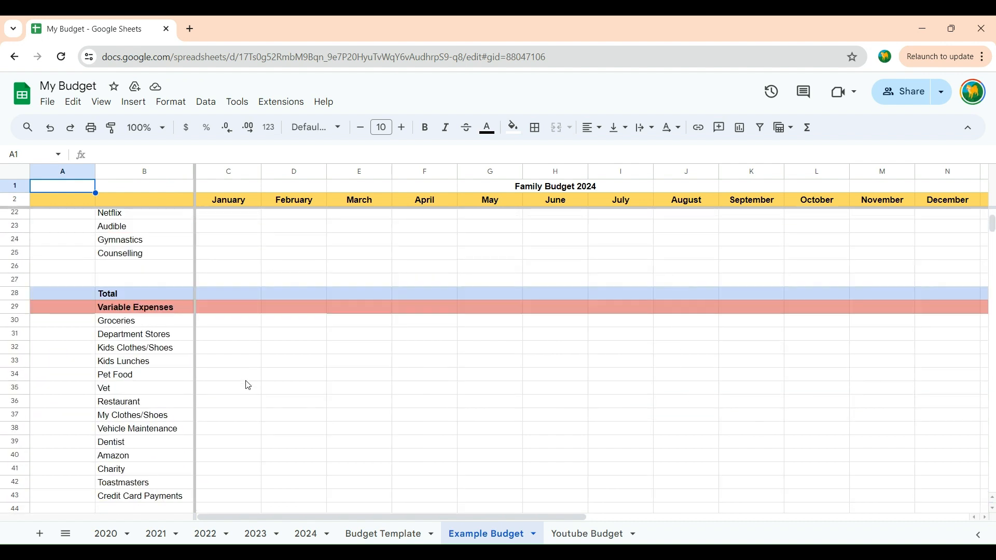
scroll(249, 385, up, 5)
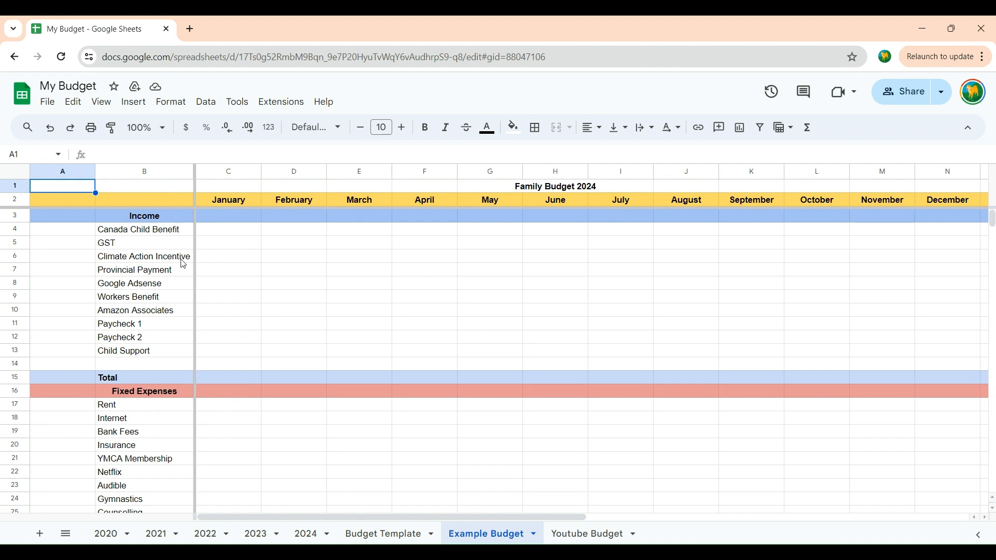
scroll(300, 285, down, 6)
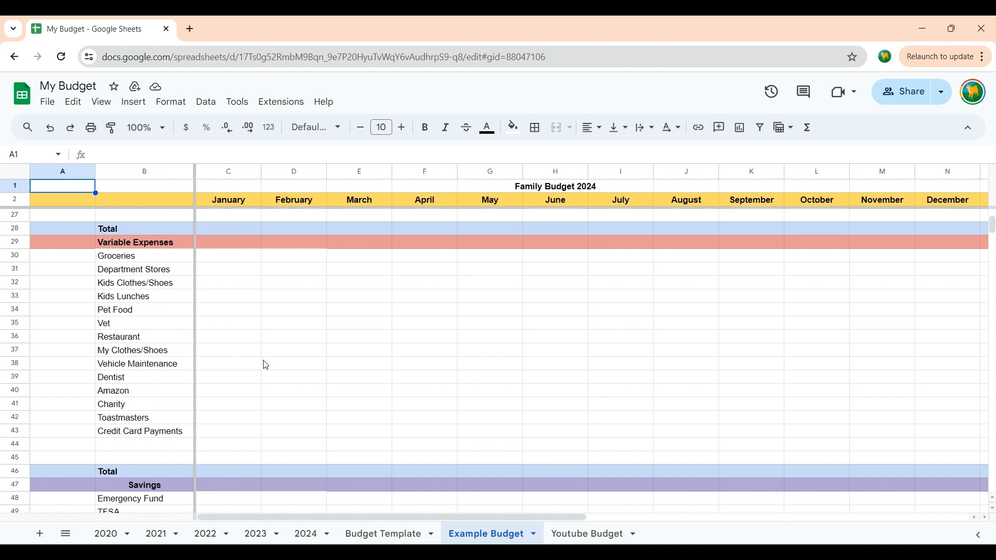
scroll(322, 398, down, 3)
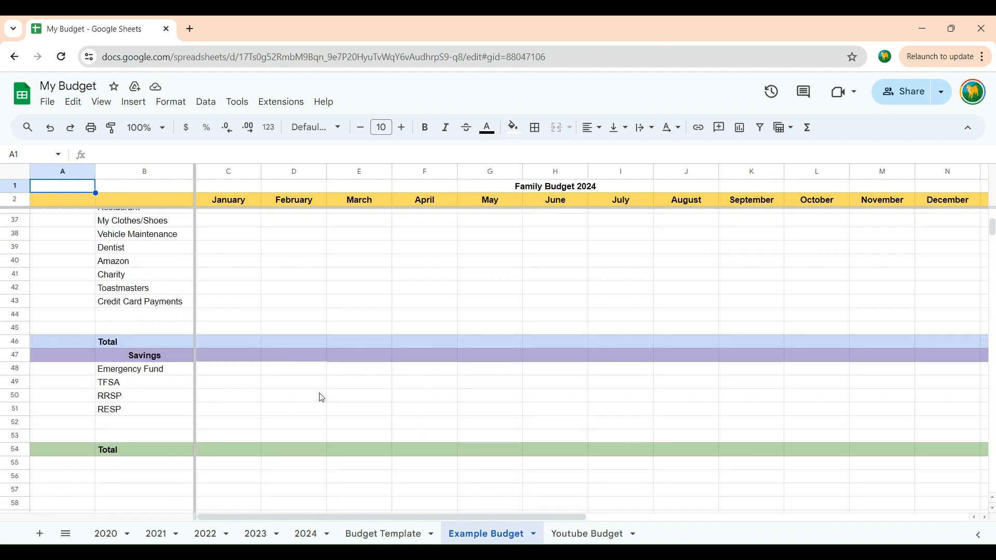
scroll(435, 323, up, 10)
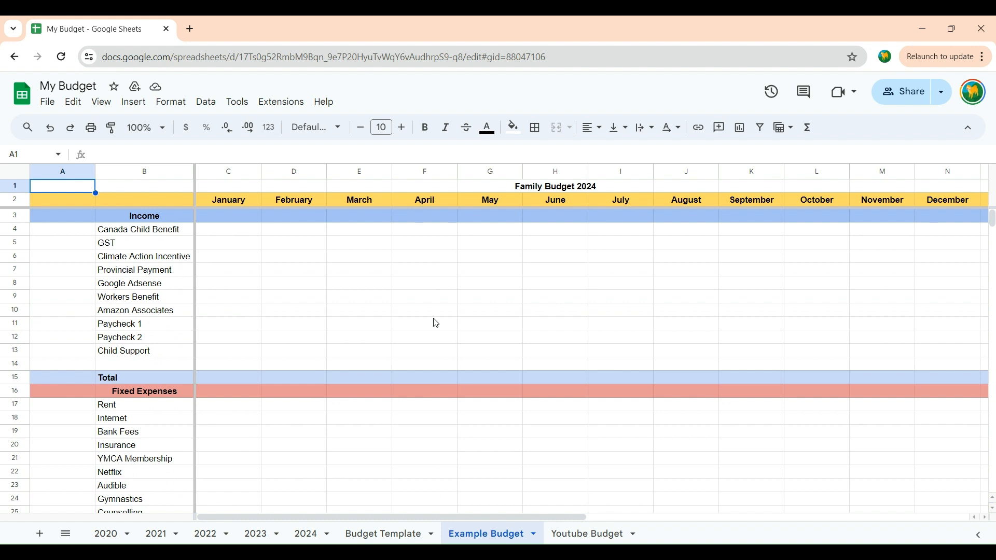
click(573, 534)
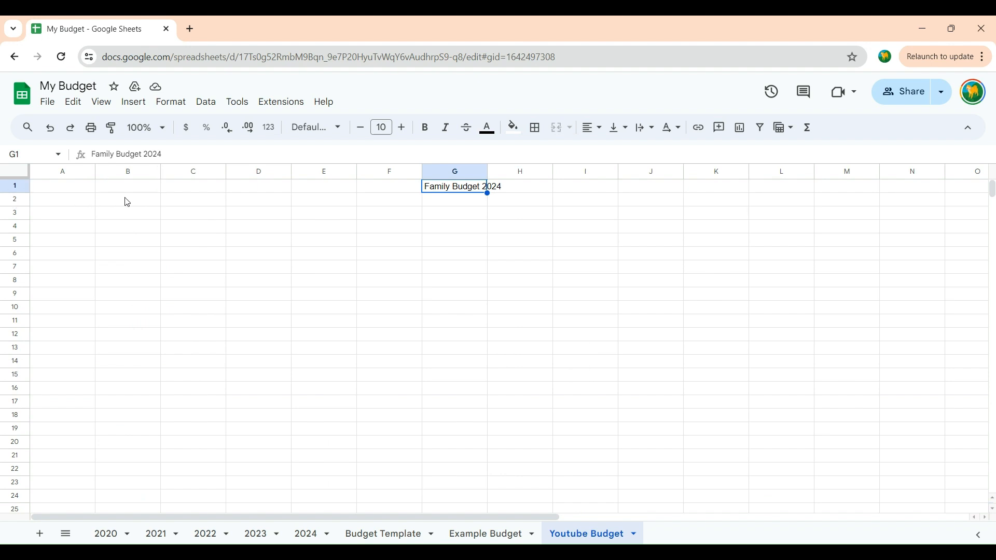
Step: Enter the month headings January, Februrary and March in cells C2 to E2
click(191, 204)
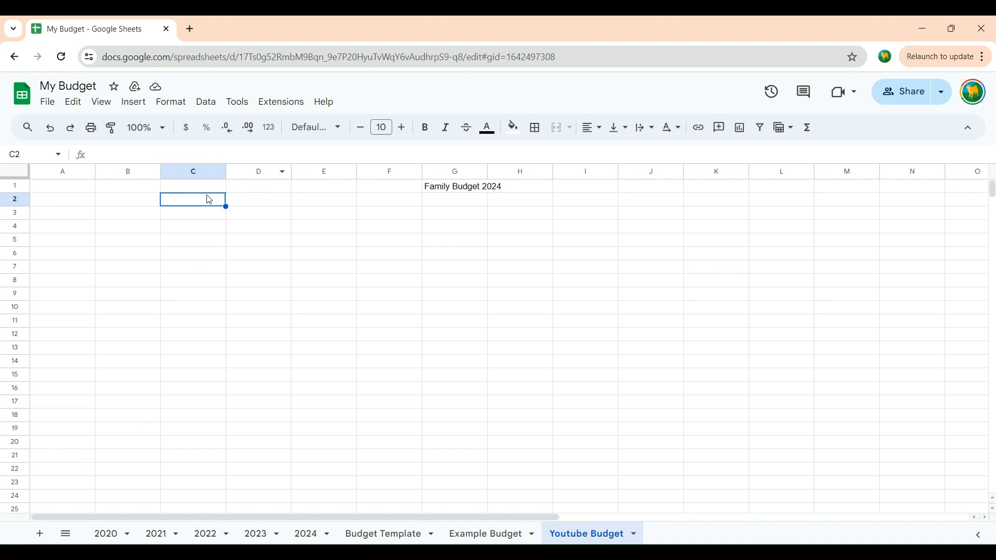
double_click(180, 202)
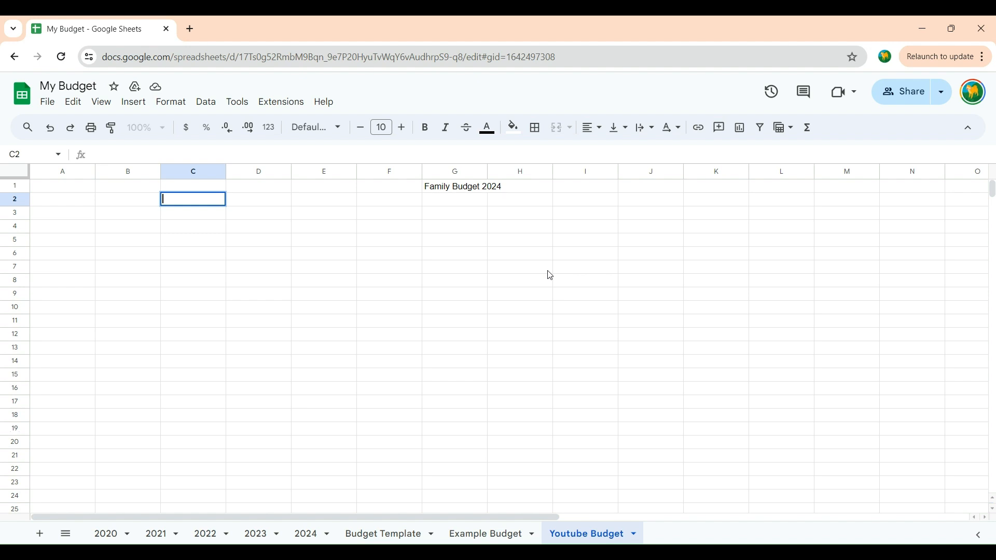
text(January)
key(Tab)
text(G)
key(BackSpace)
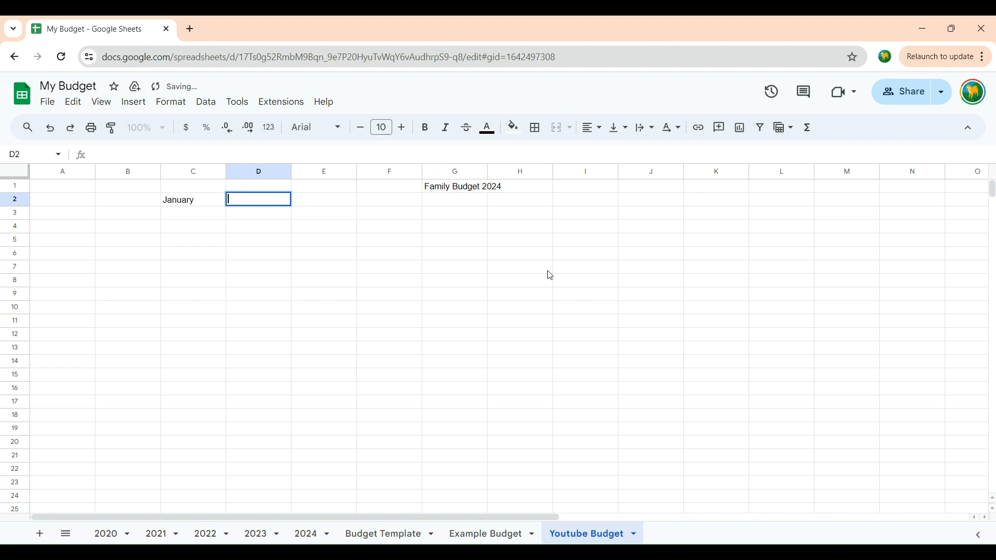
text(Februrary)
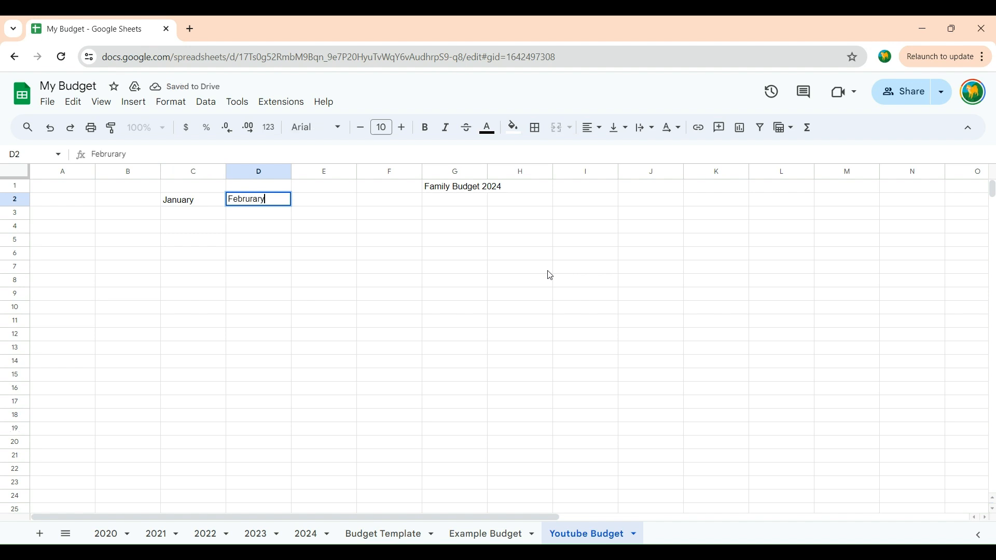
key(Tab)
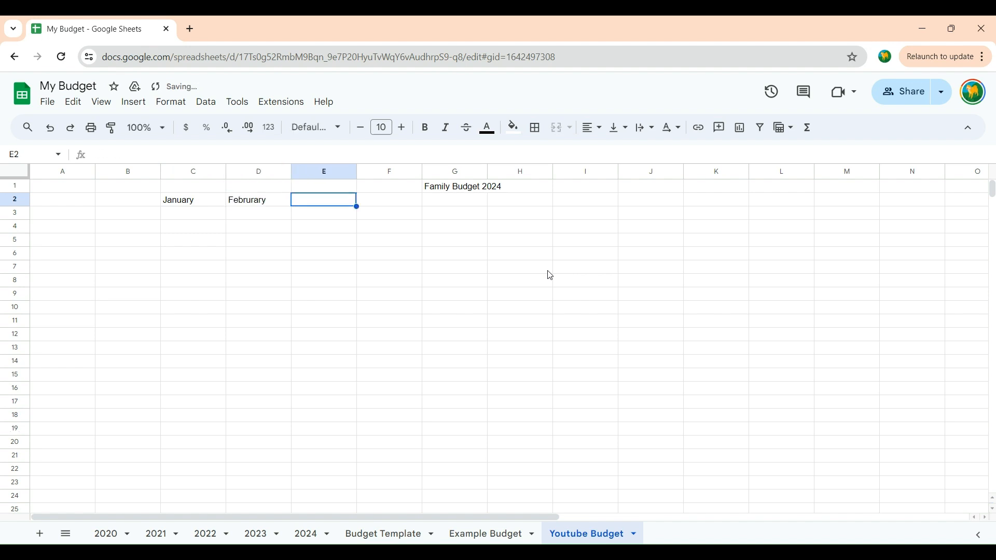
text(March)
key(Tab)
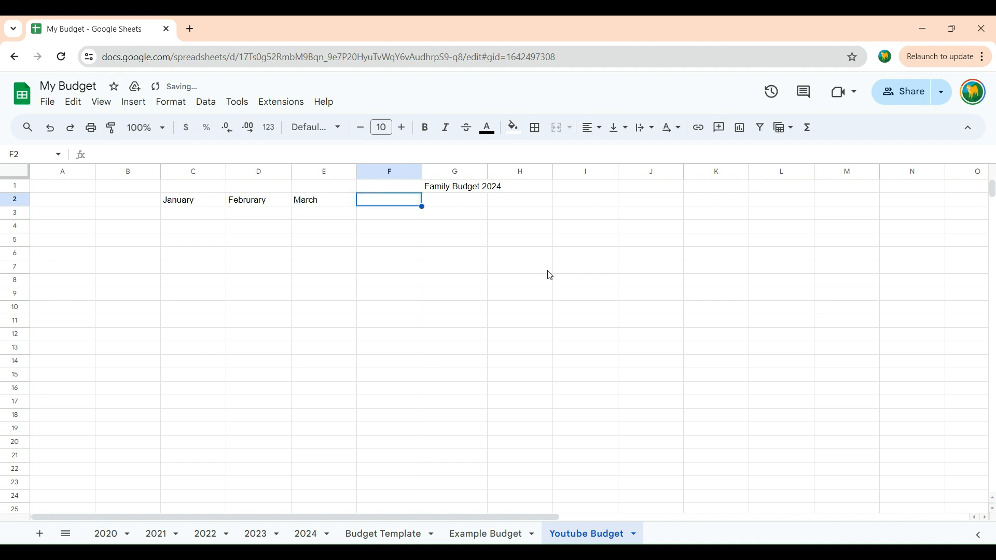
Step: Continue the month headings in row 2 with April, May, June, July and August in cells F2 to J2
text(April)
key(Tab)
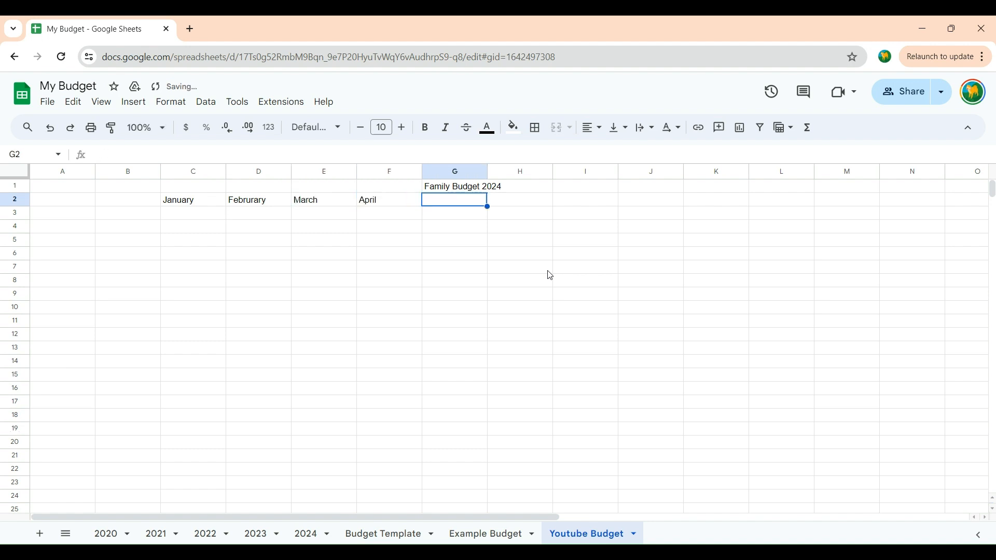
text(May)
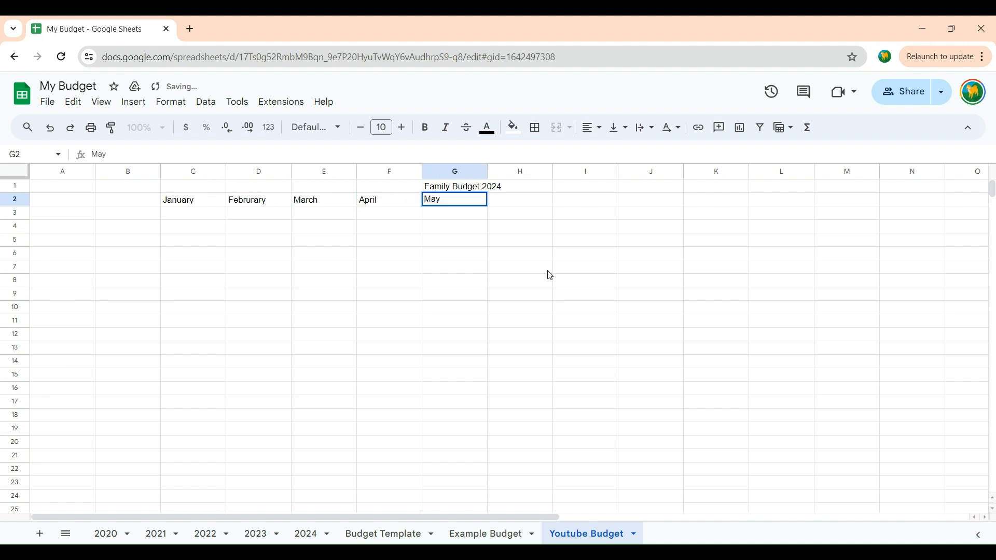
key(Tab)
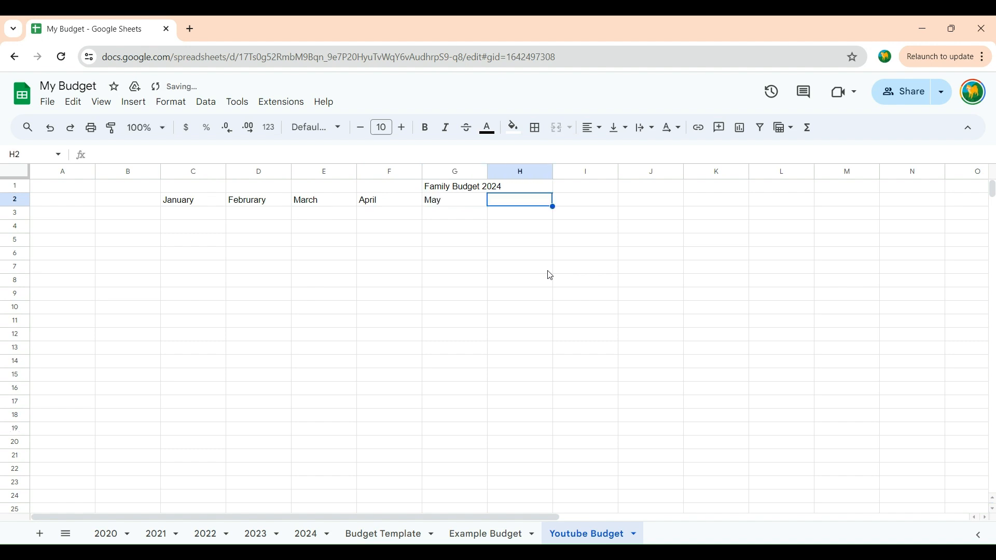
text(June)
key(Tab)
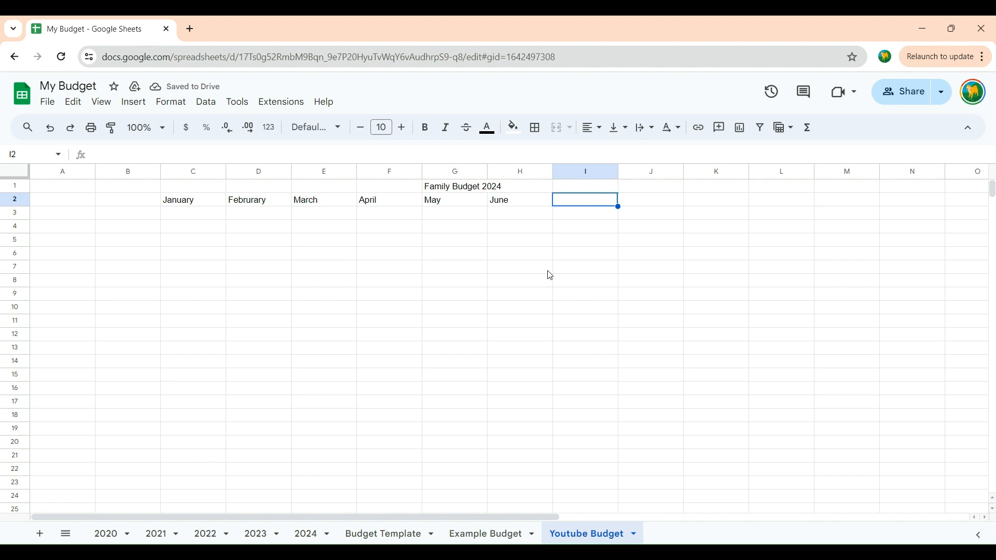
text(July)
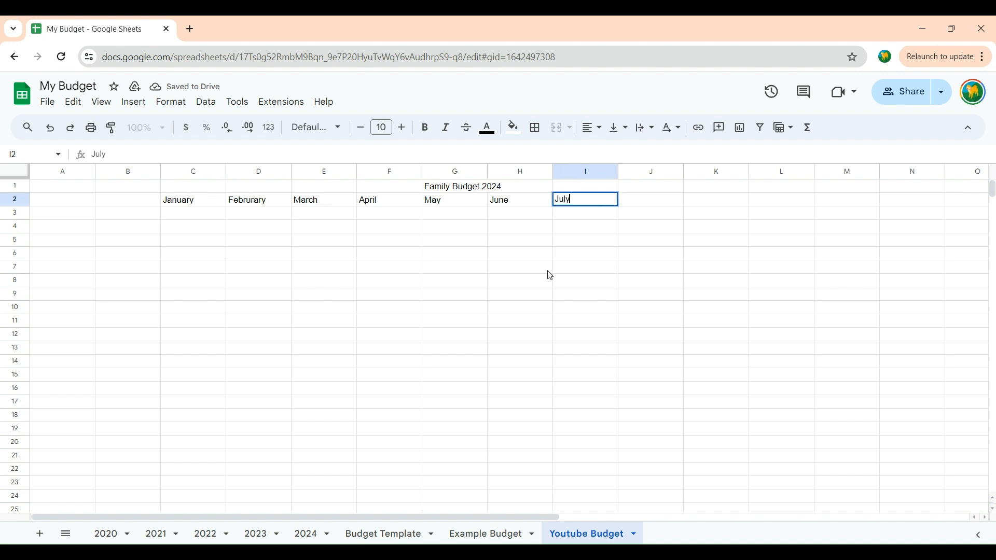
key(Tab)
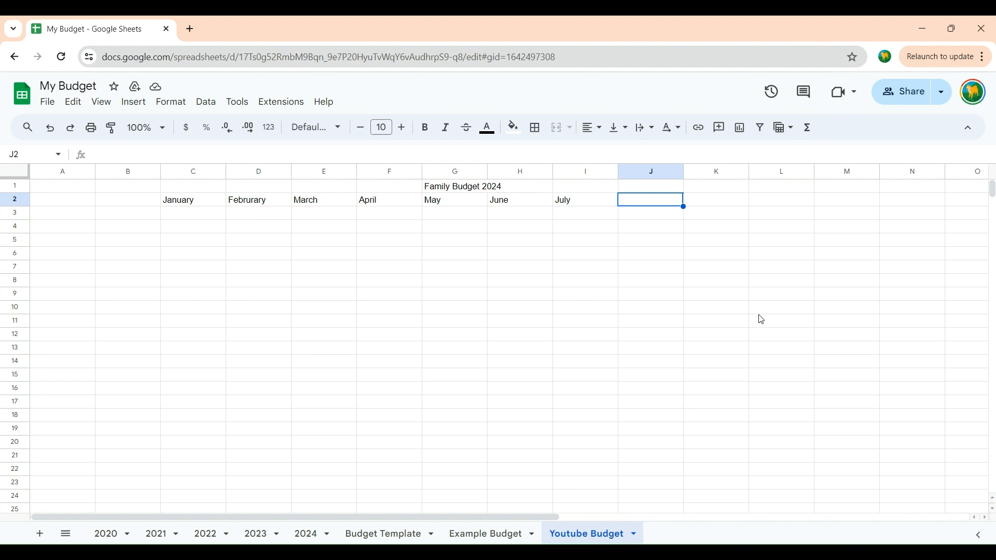
text(August)
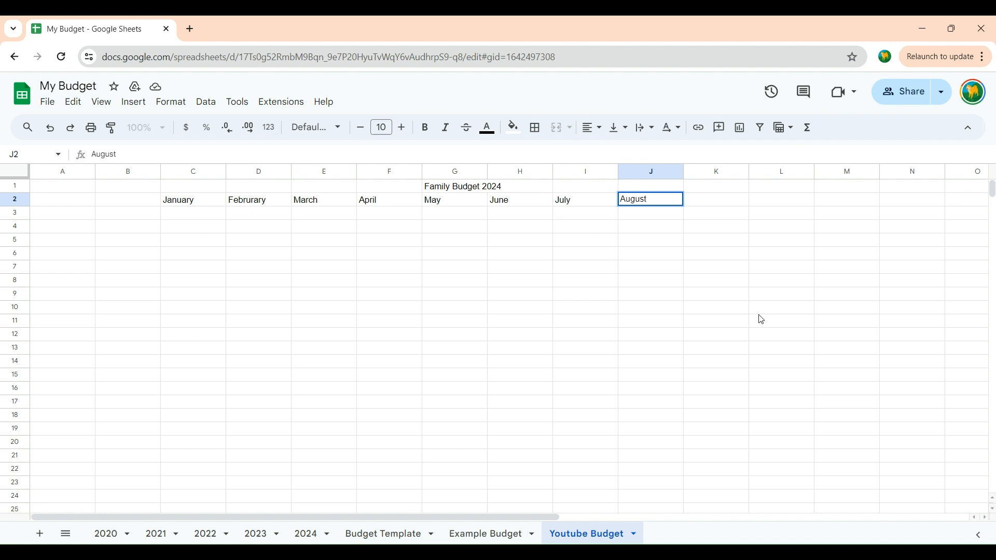
key(Tab)
Step: Complete the month headings in row 2 with September, October, November and December in cells K2 to N2
text(S)
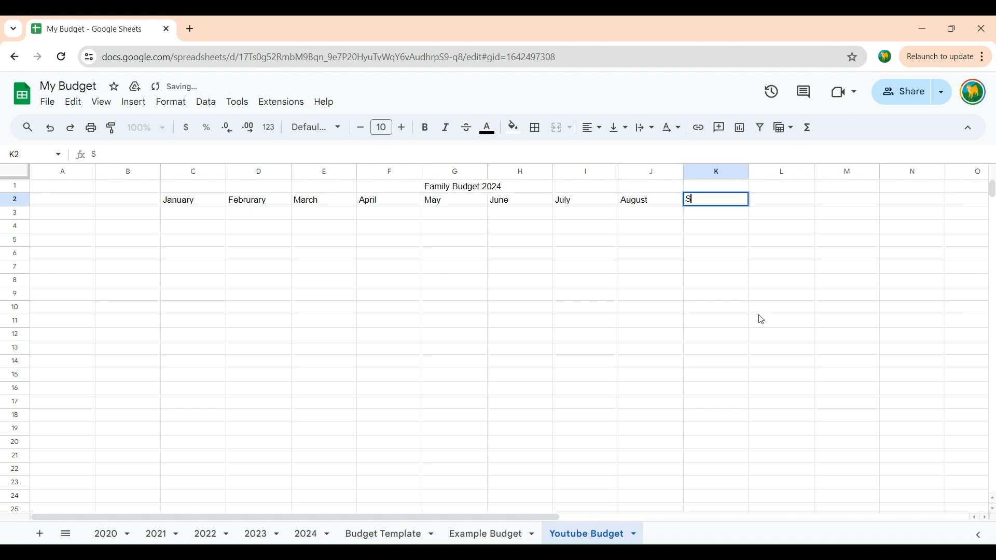
text(eptember)
key(Tab)
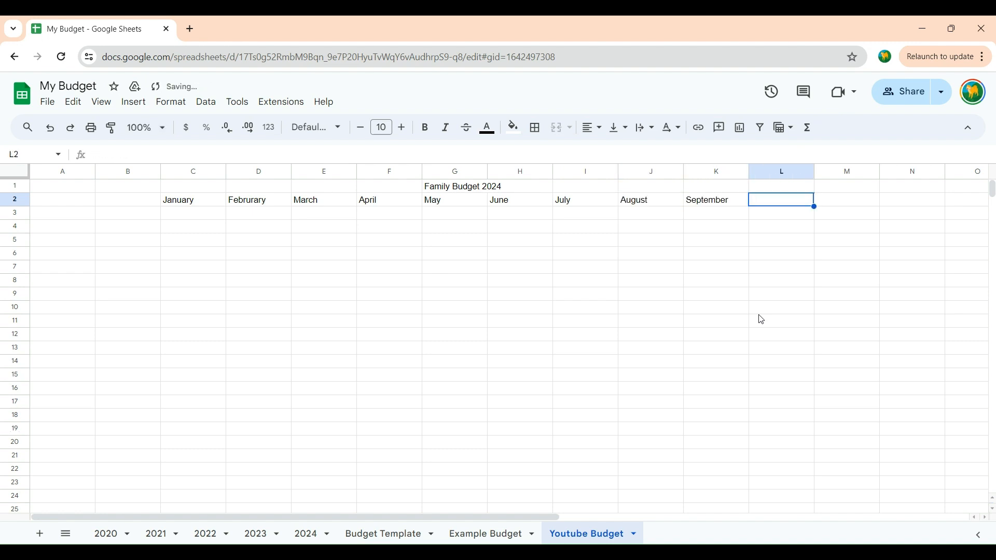
text(October)
key(Tab)
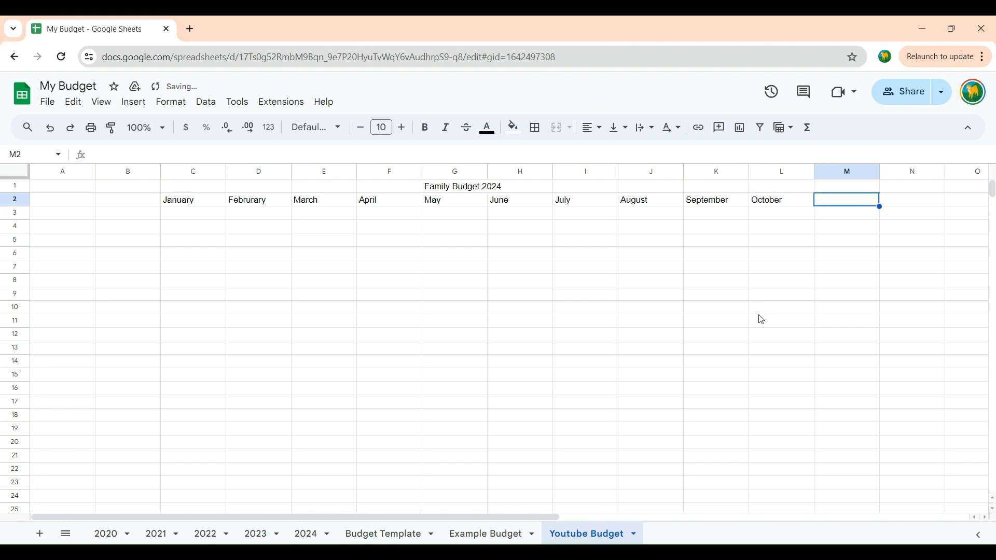
text(November)
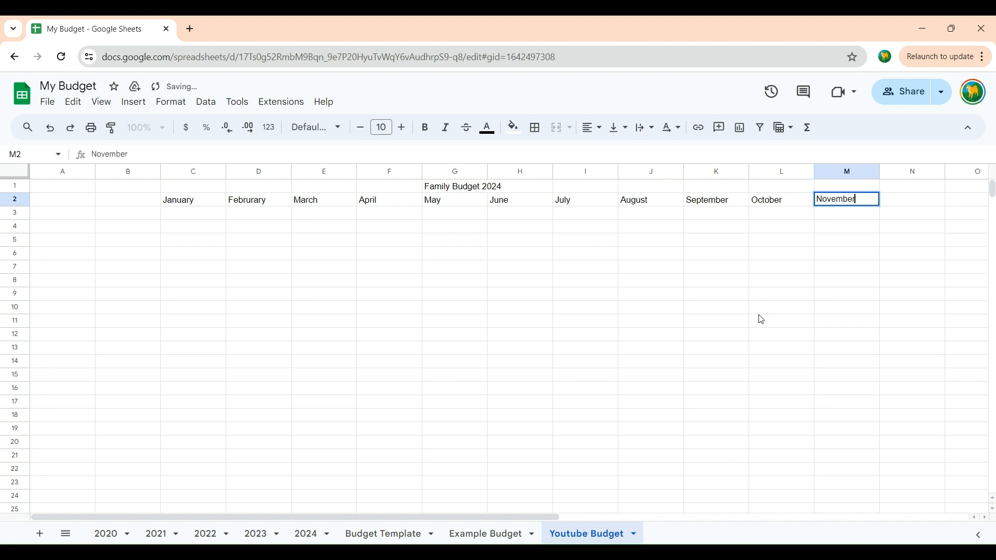
key(Tab)
text(December)
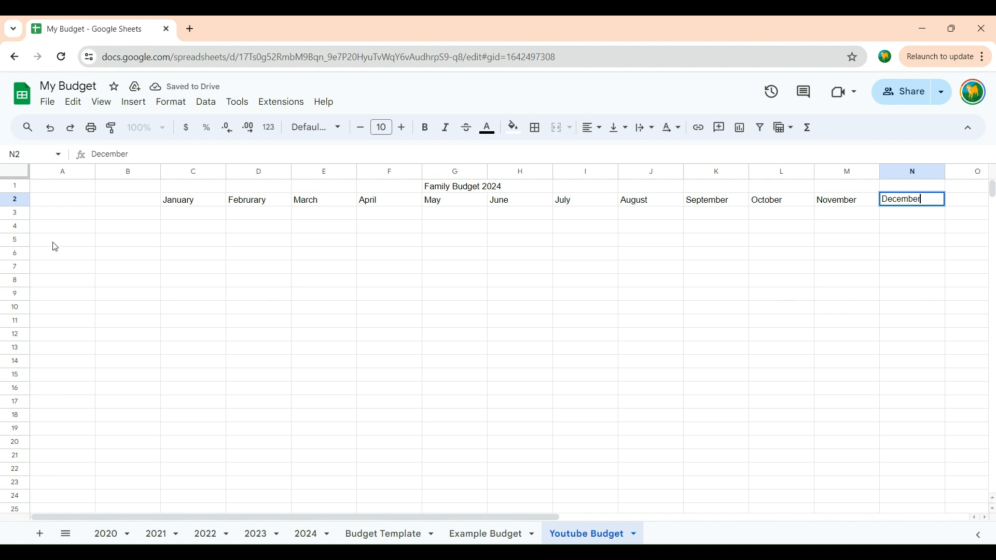
Step: Enter the section heading Income in cell B3
click(110, 220)
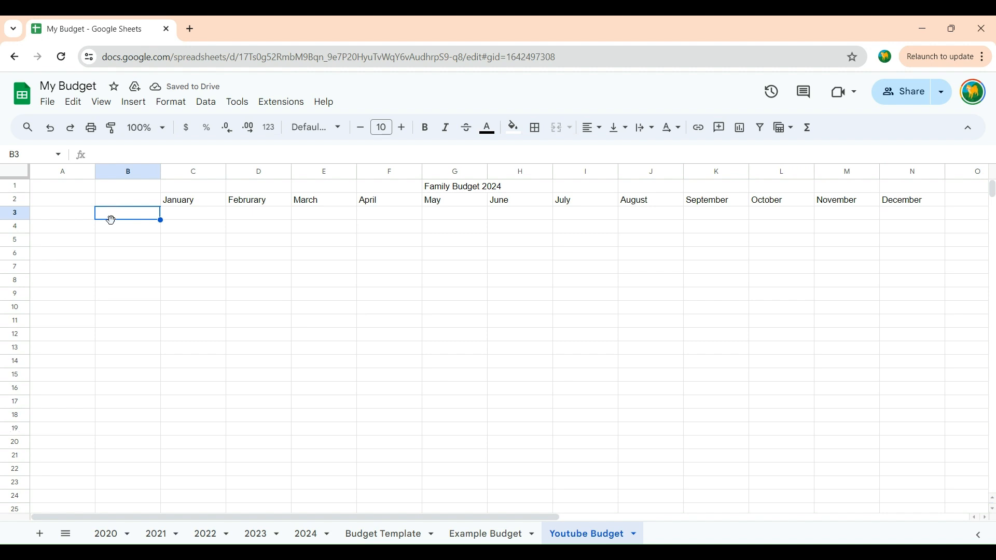
double_click(111, 220)
text(Incom)
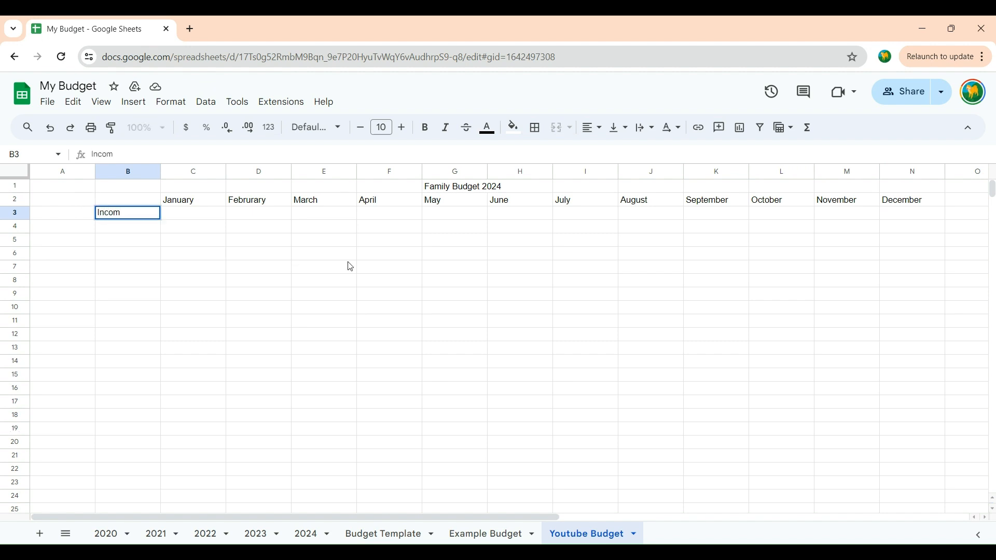
text(e)
key(Return)
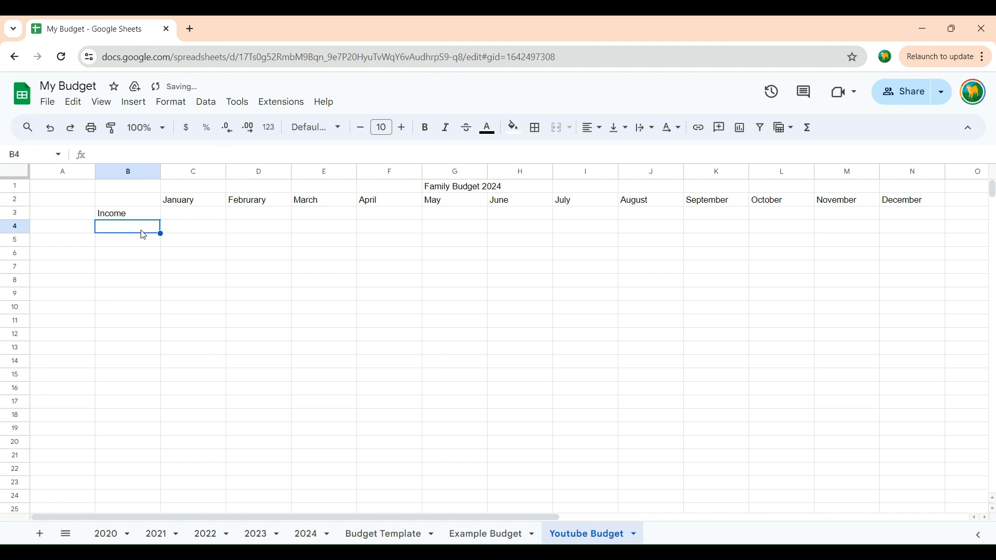
Step: Copy the income items Canada Child Benefit to Child Support (B4:B13) from the Example Budget sheet into the Youtube Budget sheet, starting at B4
click(492, 534)
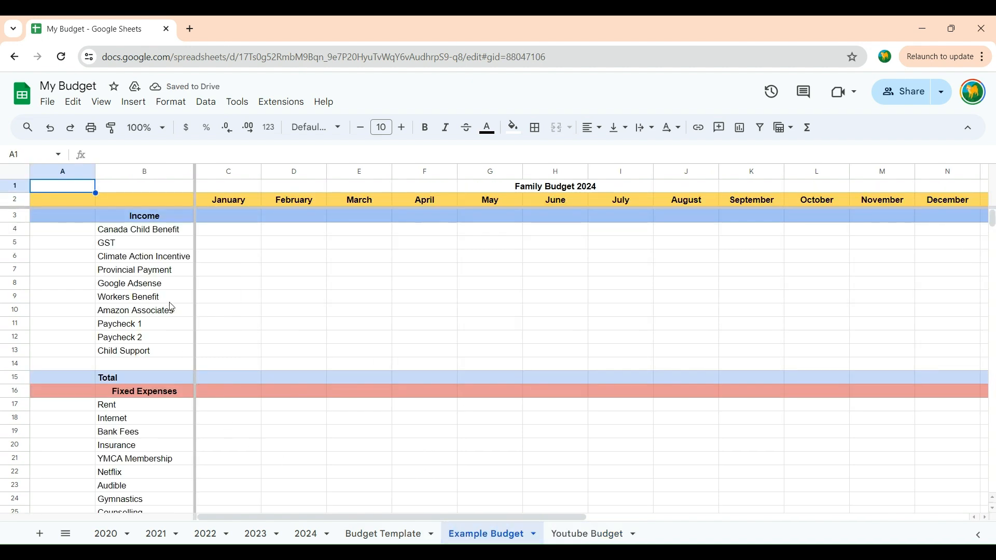
drag(141, 230, 129, 352)
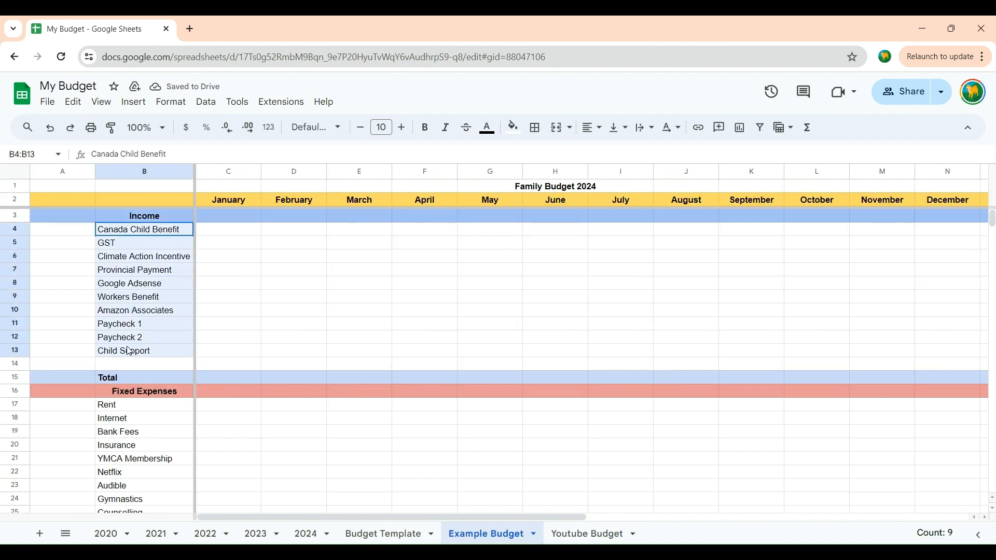
right_click(122, 237)
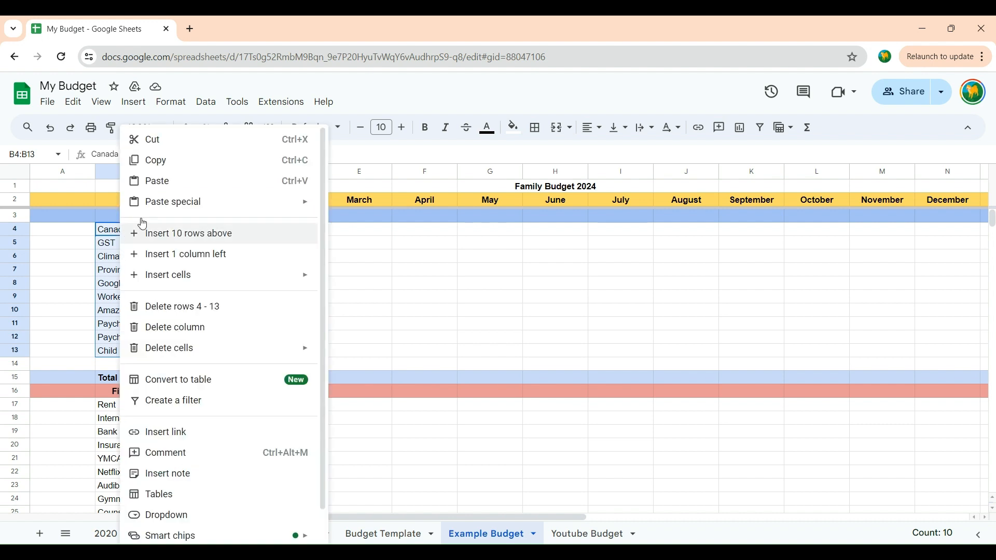
click(158, 161)
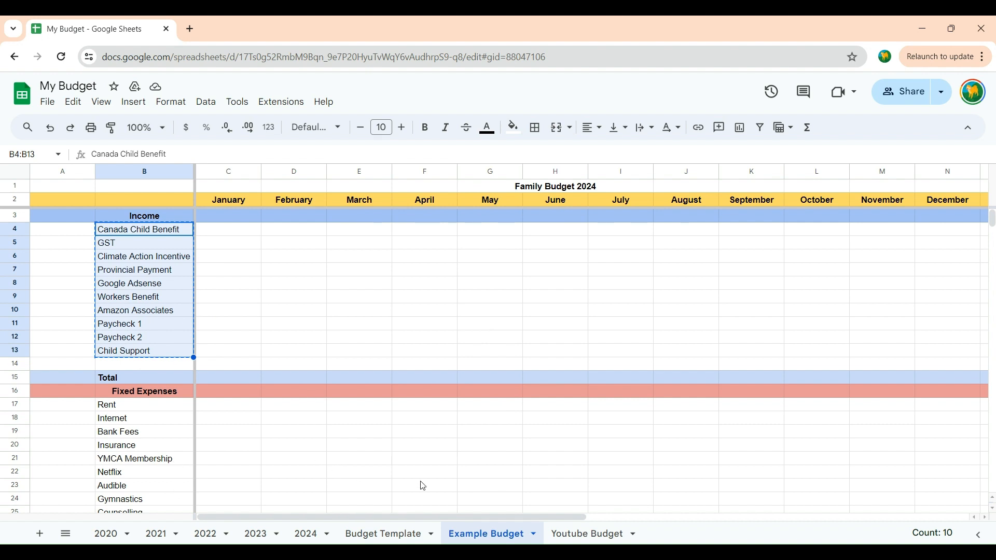
click(571, 536)
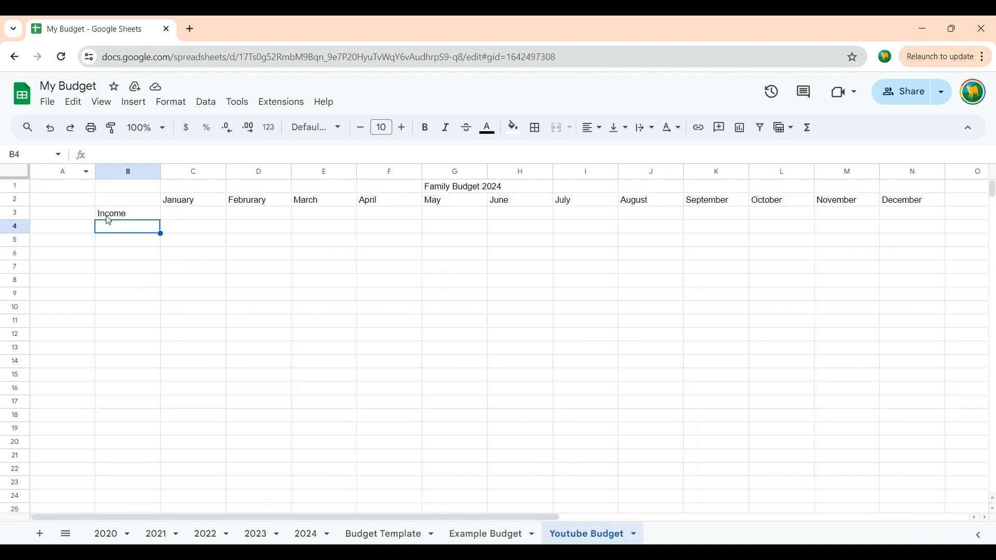
right_click(115, 230)
click(140, 180)
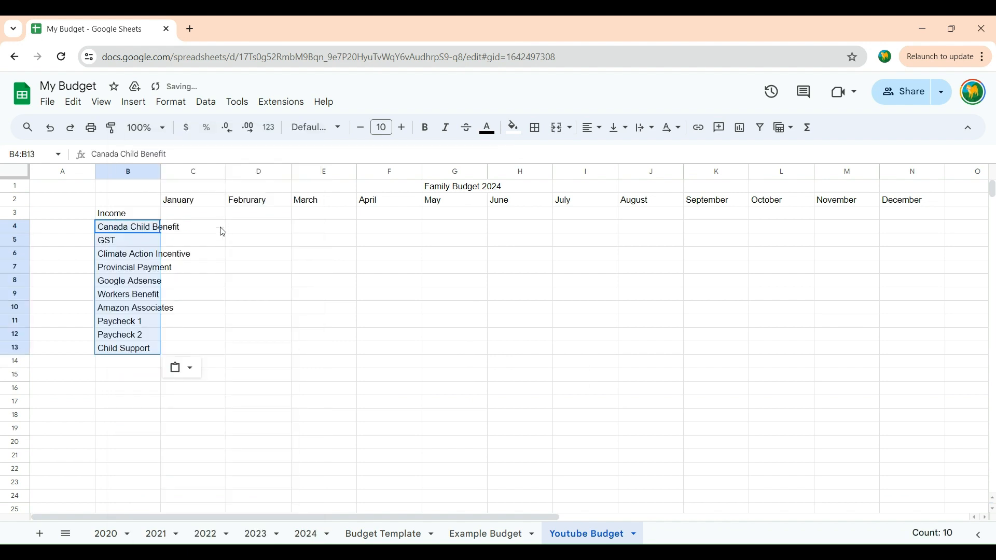
double_click(118, 390)
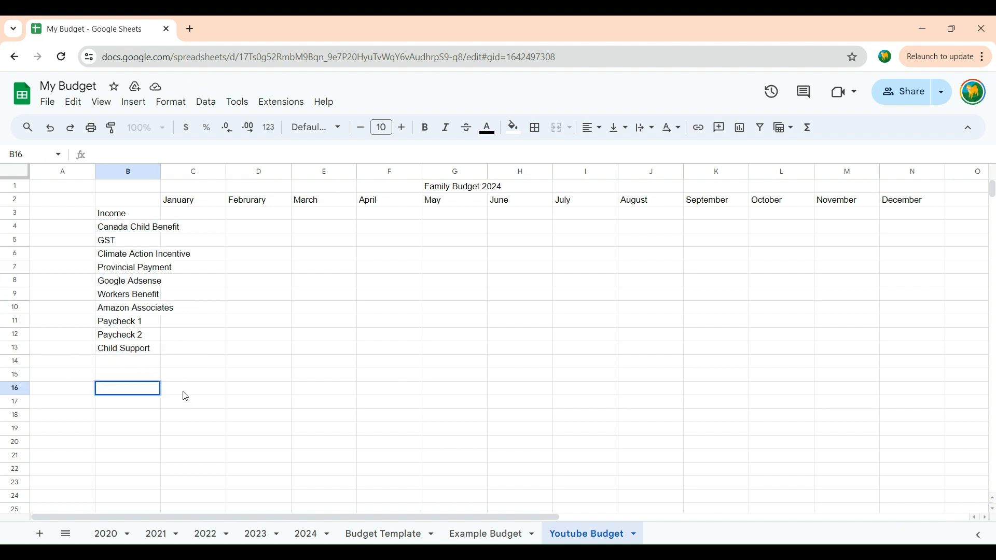
click(83, 362)
right_click(80, 361)
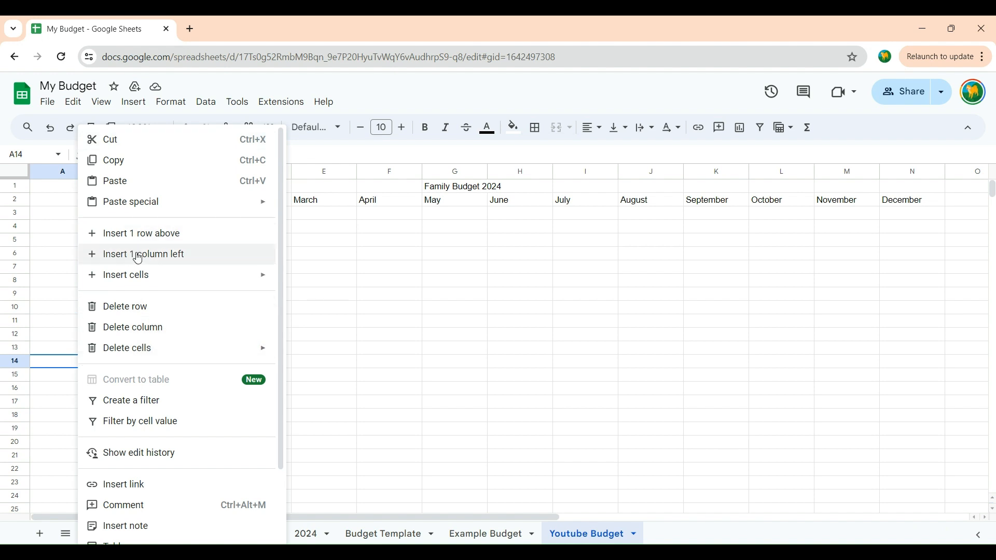
click(455, 296)
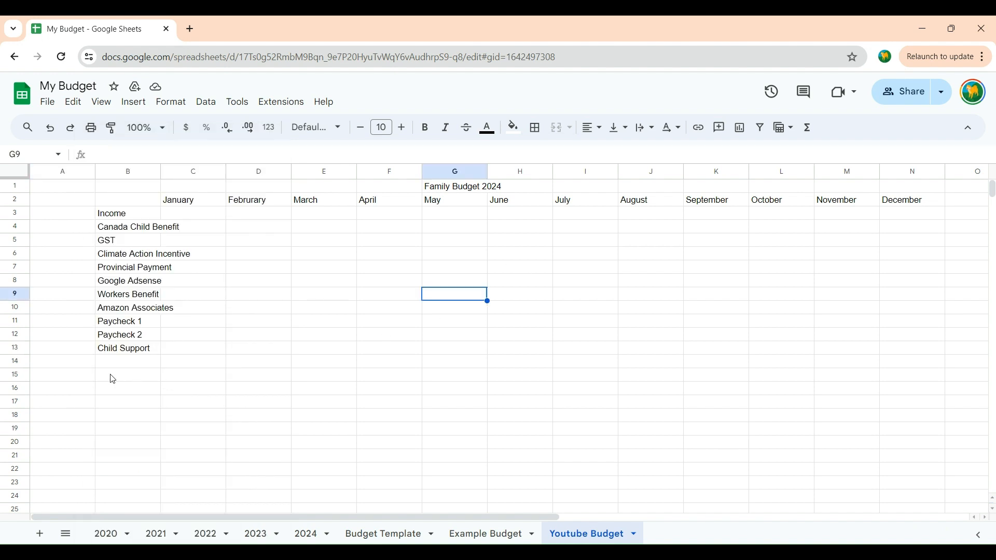
Step: Enter the label Total in cell B16 and the section heading Fixed Expenses in cell B18
double_click(109, 390)
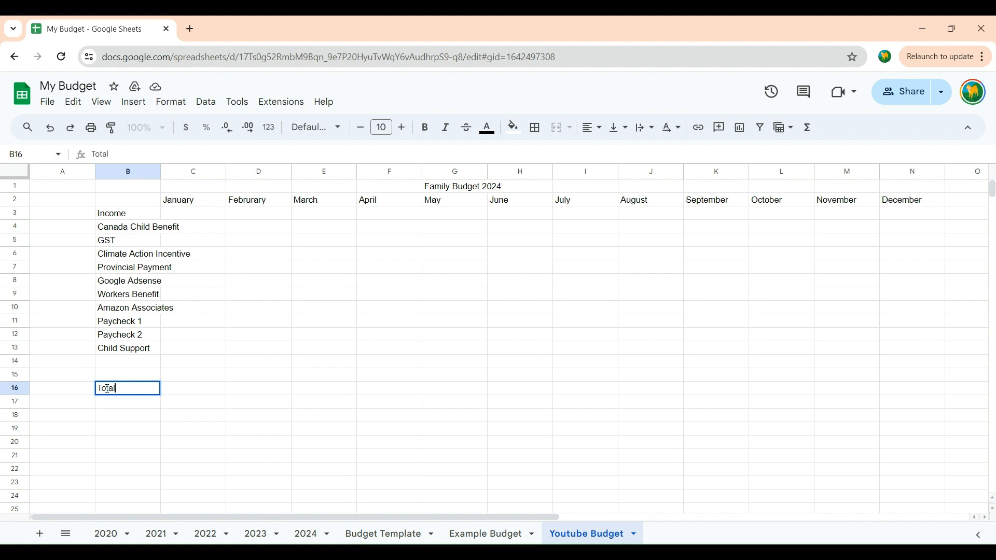
double_click(107, 389)
double_click(106, 428)
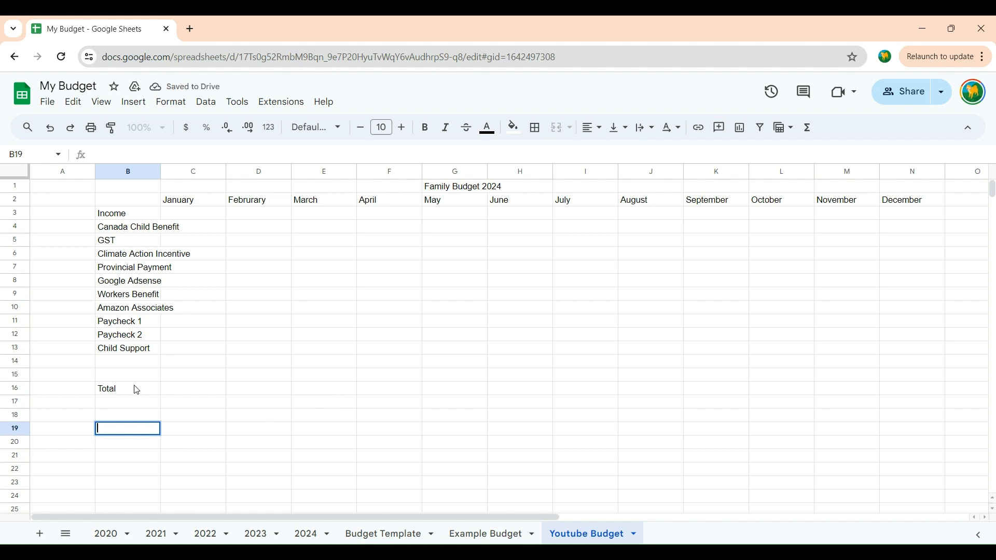
click(104, 405)
double_click(110, 419)
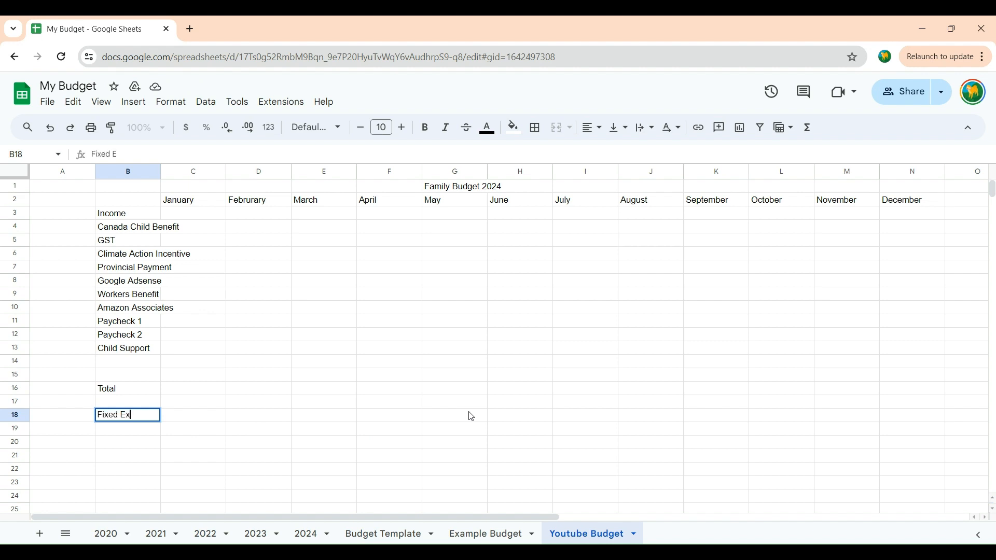
text(Fixed Expenses)
click(136, 431)
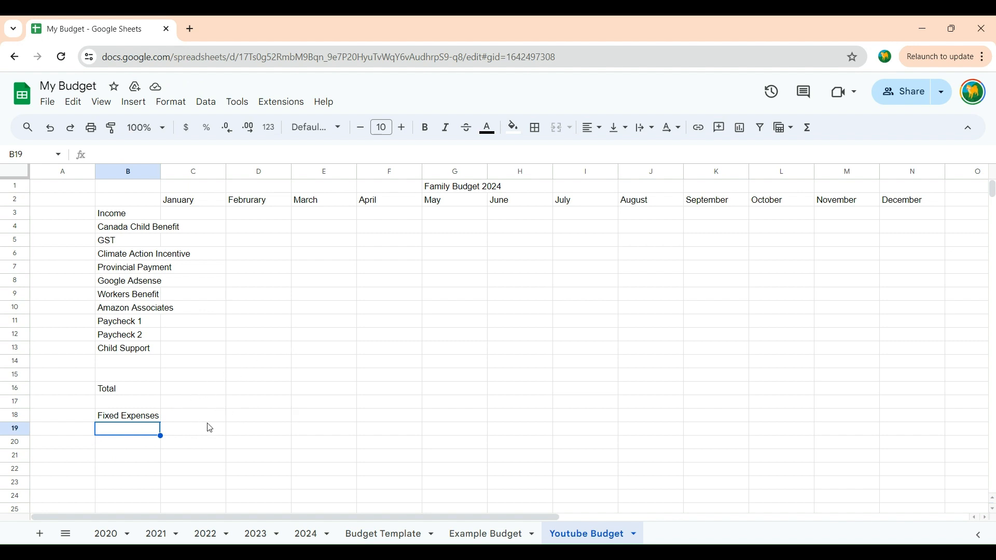
Step: Go to the Fixed Expenses section of the Example Budget sheet
click(486, 540)
scroll(188, 390, down, 3)
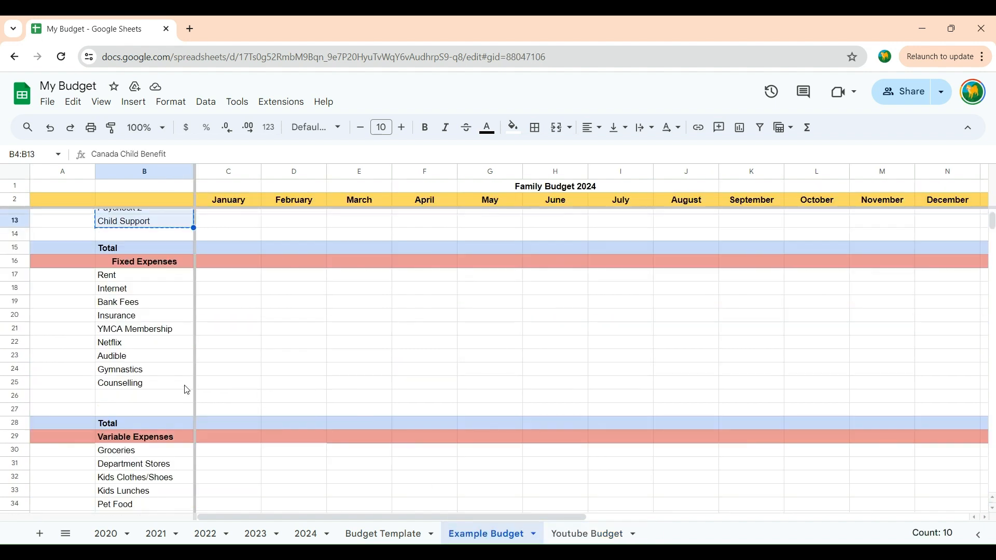
drag(123, 277, 124, 390)
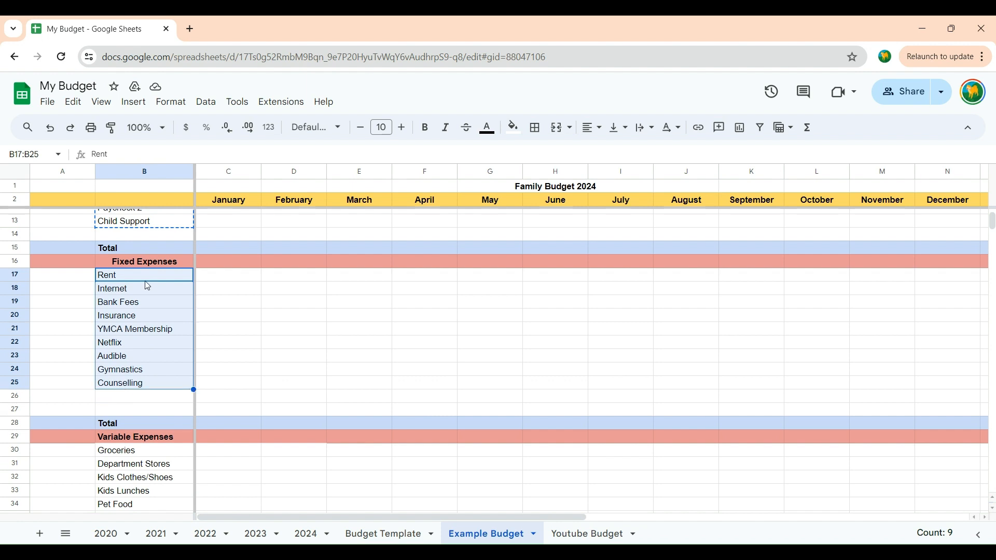
click(256, 276)
right_click(256, 276)
drag(173, 282, 156, 383)
click(244, 307)
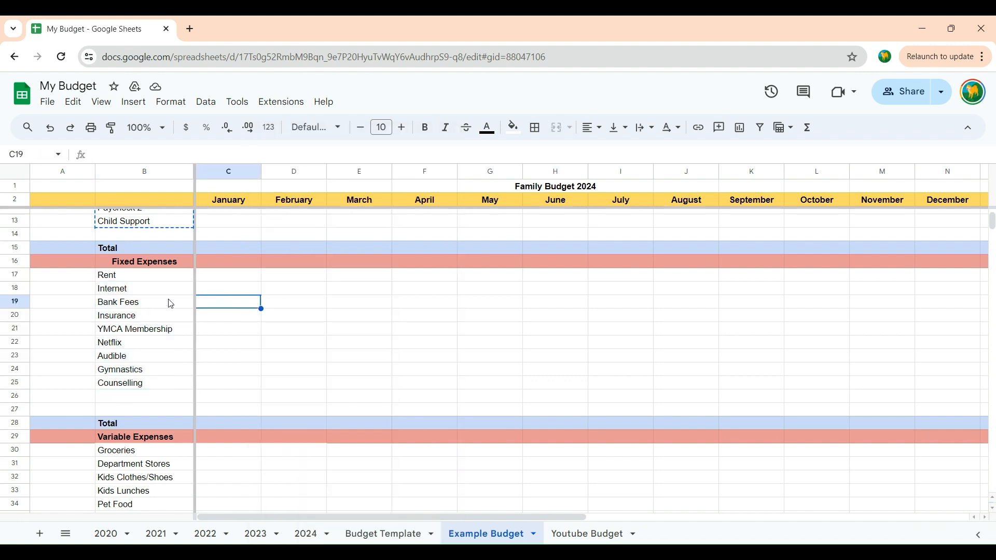
click(169, 302)
Step: Copy the fixed expense items Rent to Counselling (B17:B25) from the Example Budget sheet into the Youtube Budget sheet, starting at B19
drag(153, 277, 192, 388)
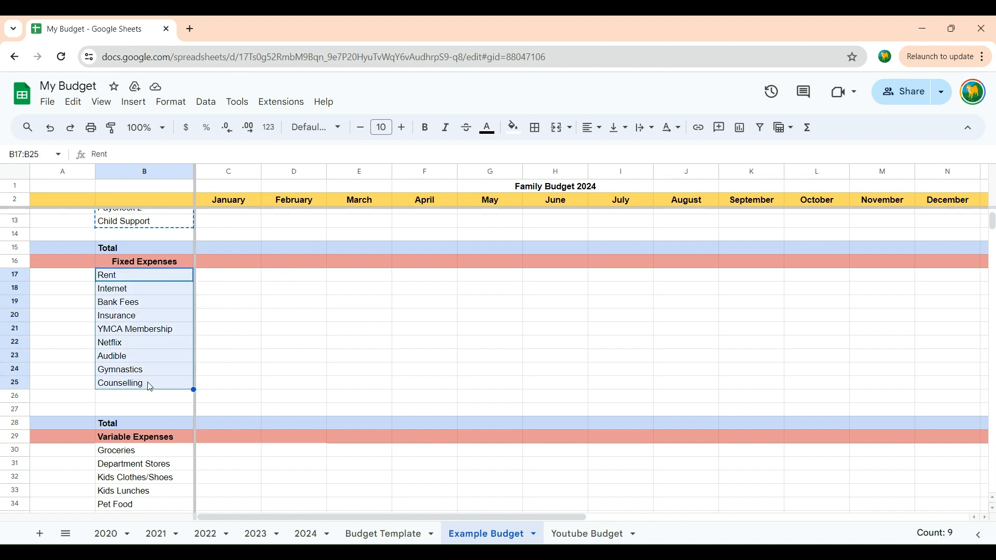
right_click(137, 306)
click(187, 162)
click(560, 530)
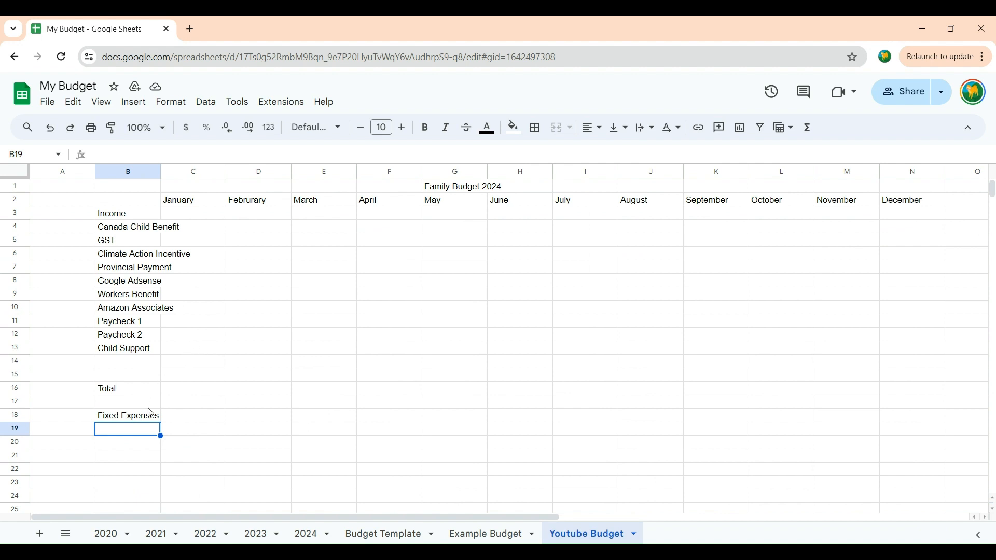
right_click(134, 436)
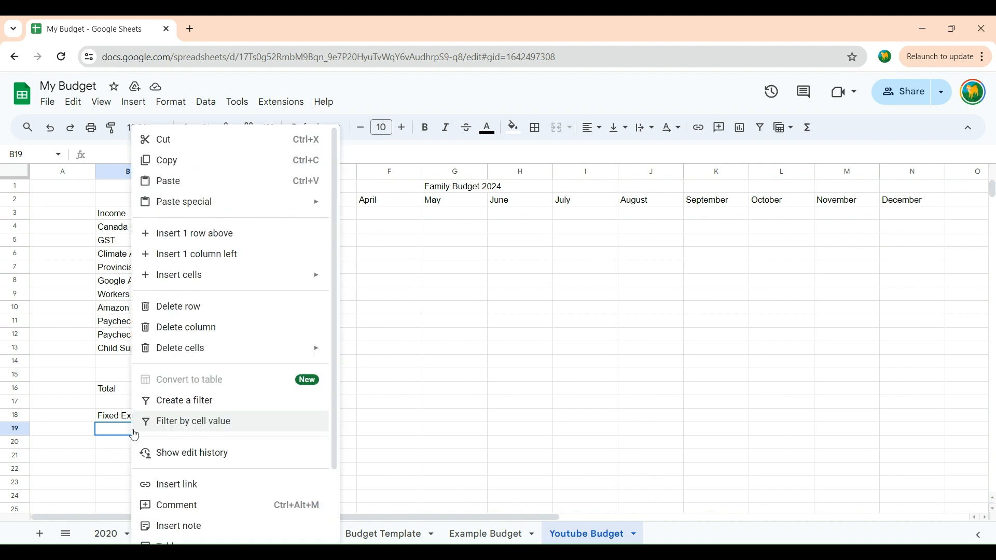
click(169, 180)
Step: Enter the label Total in cell B30, below the fixed expense items
scroll(173, 441, down, 1)
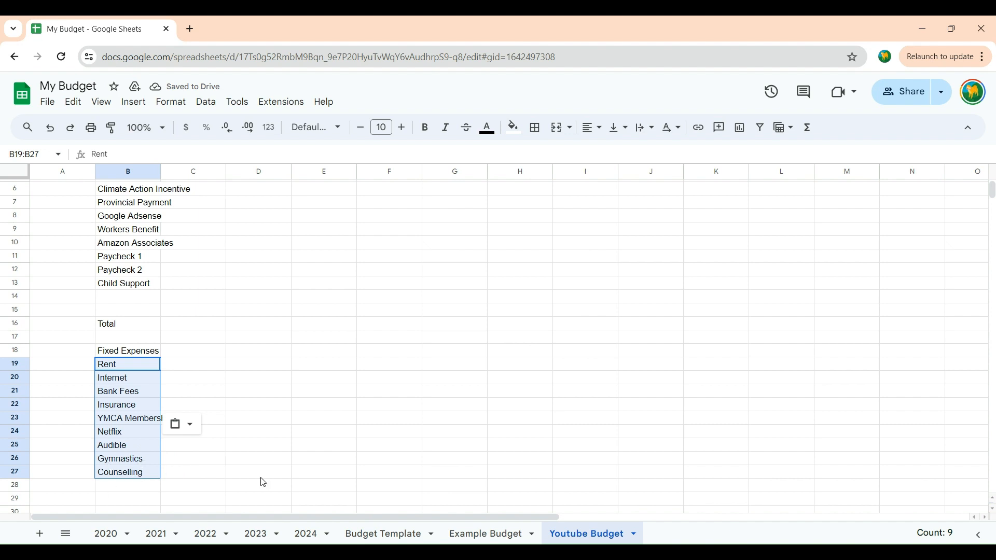
scroll(261, 482, down, 1)
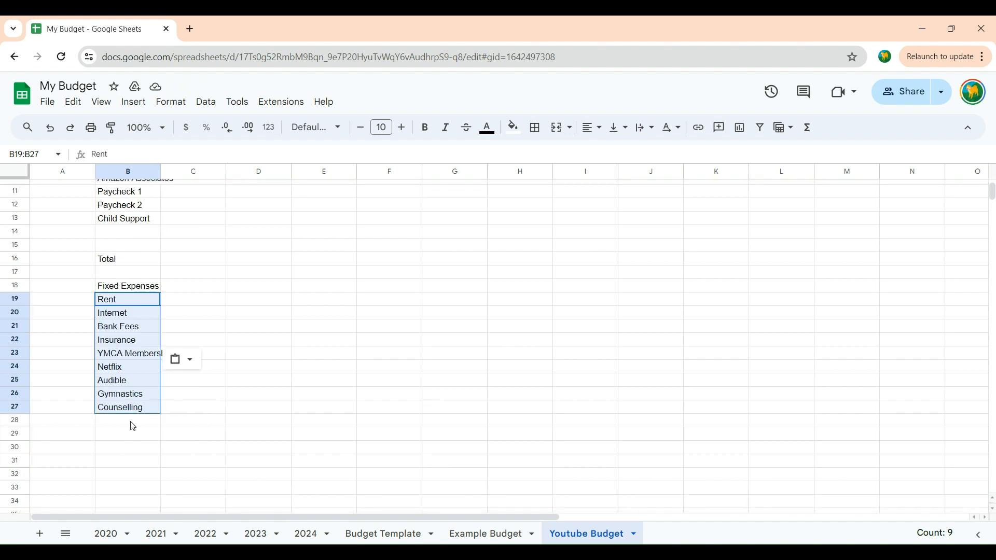
click(148, 447)
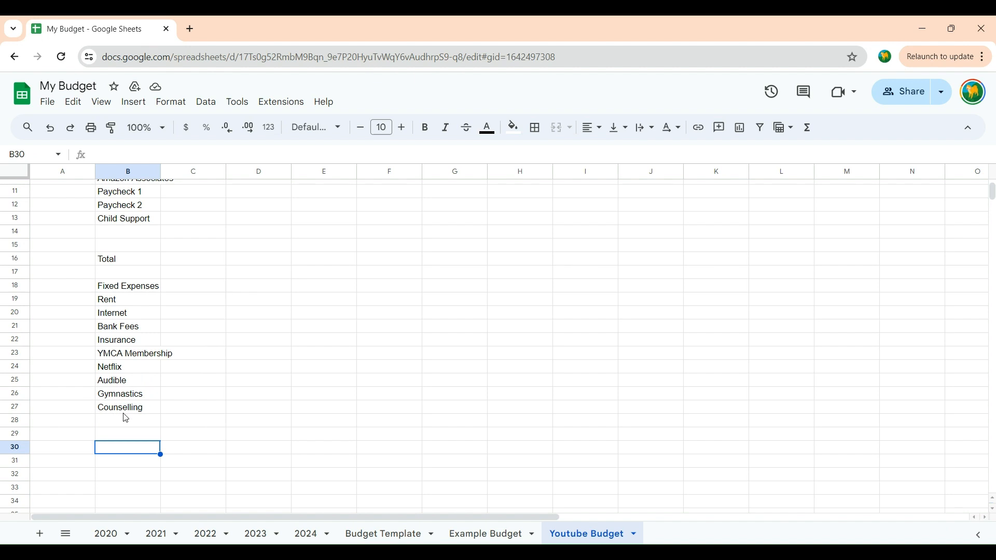
double_click(134, 449)
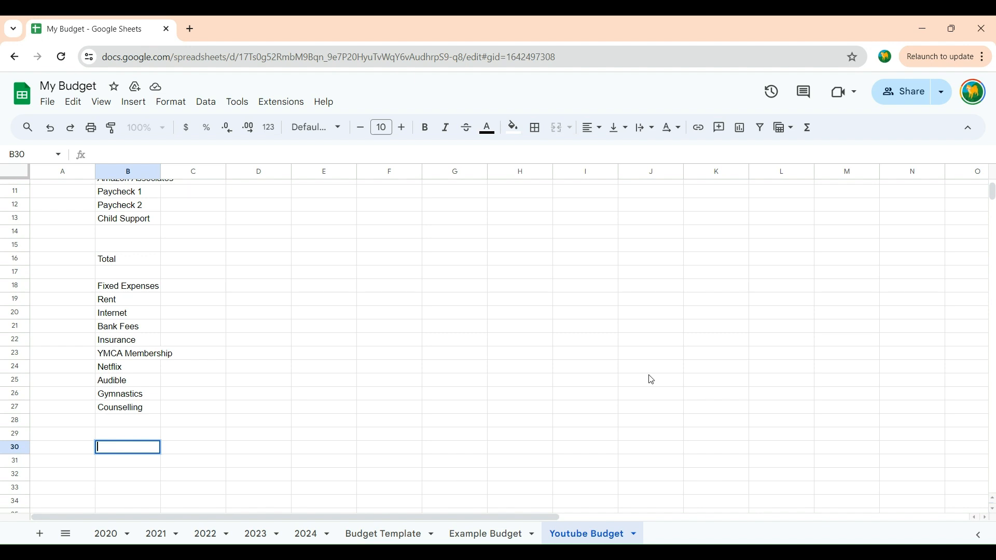
text(Total)
scroll(269, 311, down, 1)
click(244, 396)
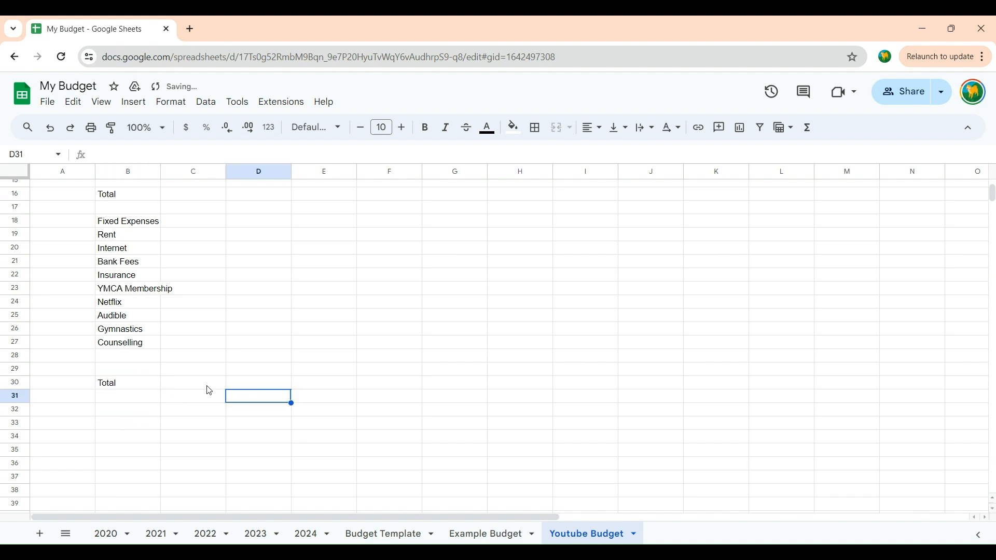
Step: Enter the section heading Variable Expenses in cell B32
click(111, 413)
key(Return)
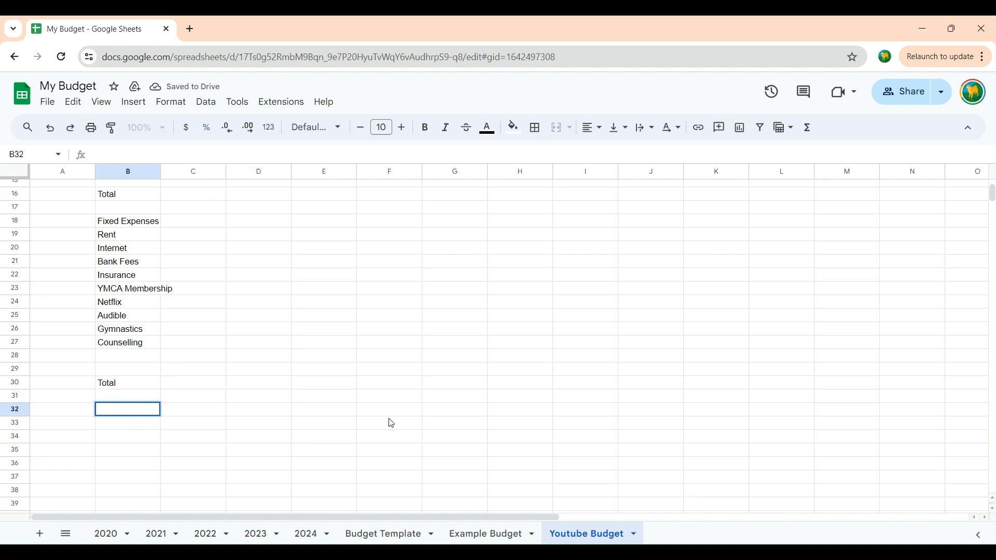
text(Variable Expense)
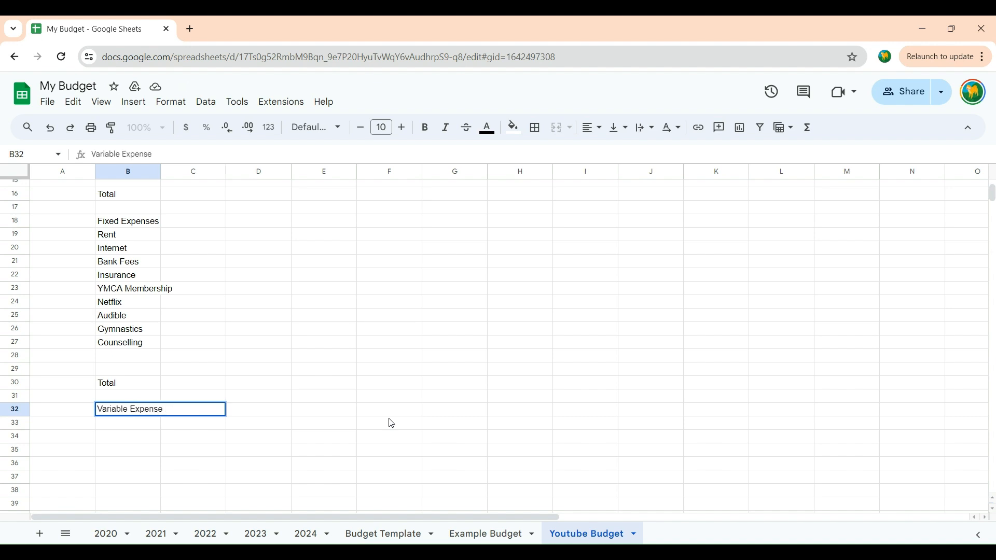
text(s)
click(328, 443)
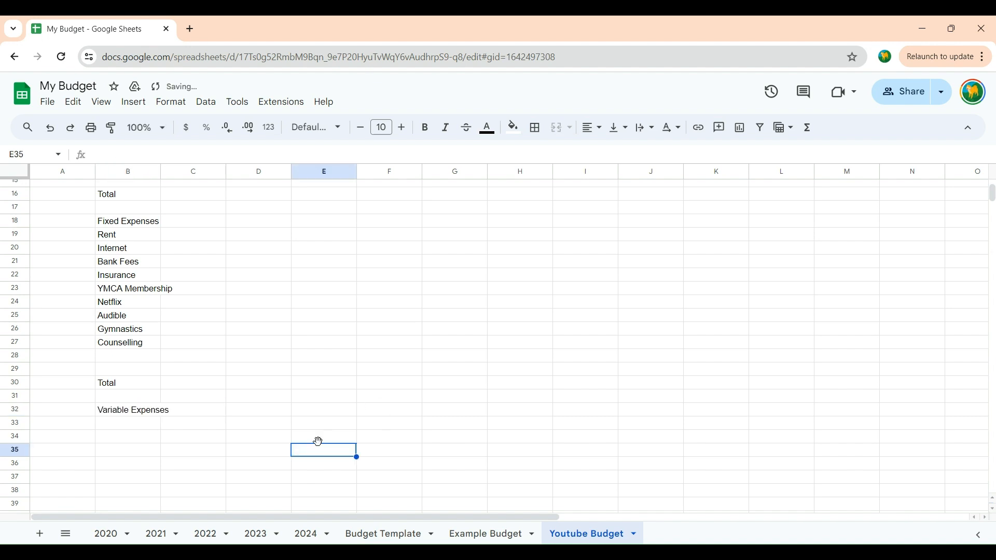
Step: Copy the variable expense items Groceries to Credit Card Payments (B30:B43) from the Example Budget sheet into the Youtube Budget sheet, starting at B33
click(124, 426)
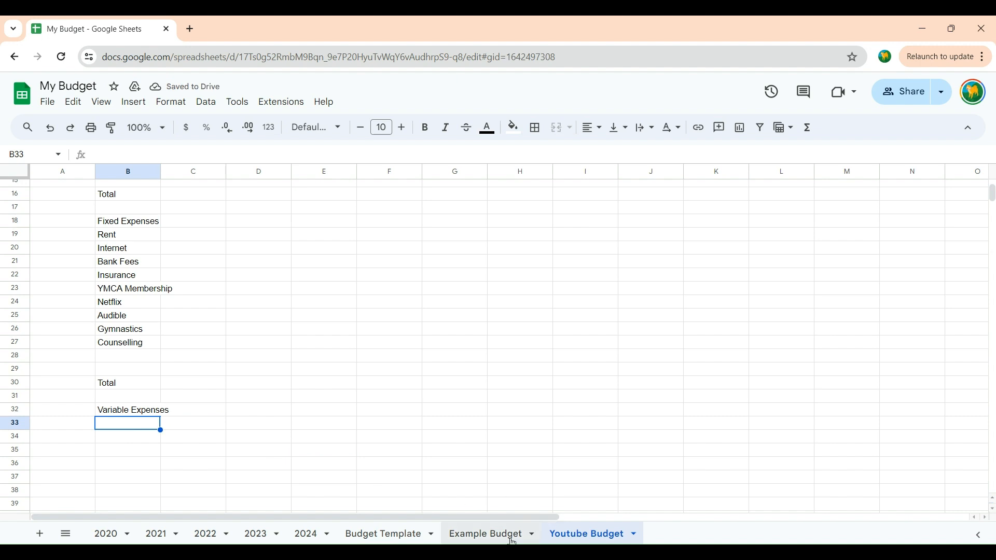
click(487, 535)
scroll(300, 458, down, 6)
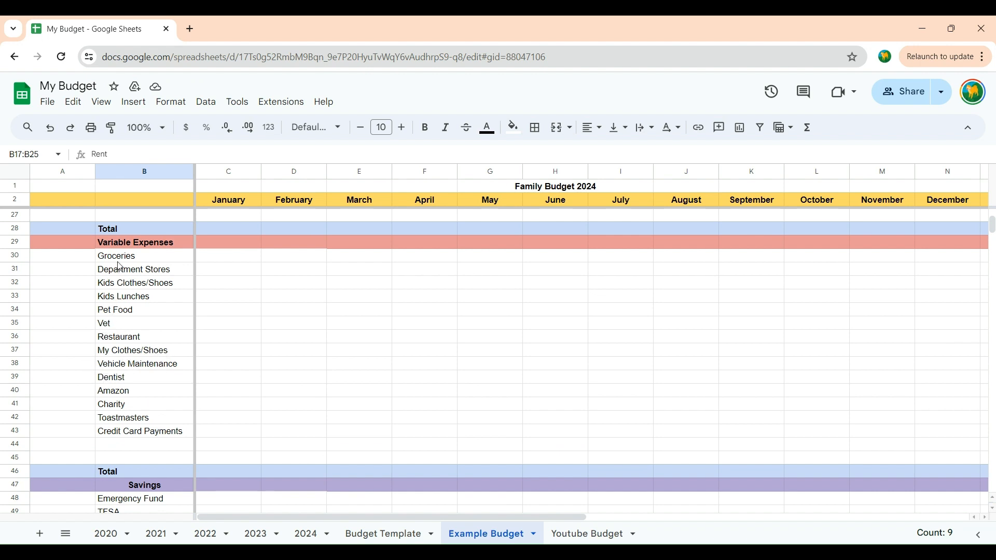
drag(119, 258, 124, 432)
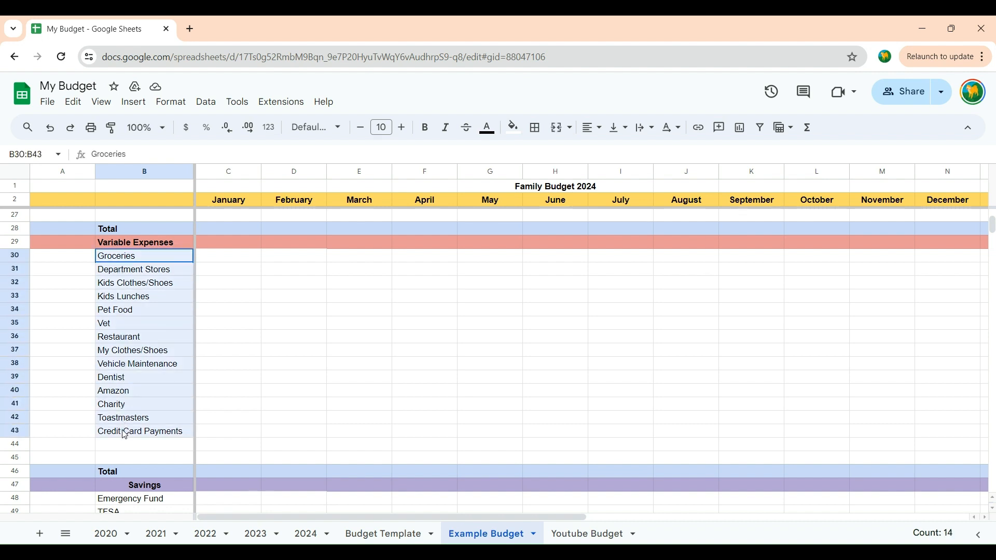
right_click(128, 342)
click(210, 165)
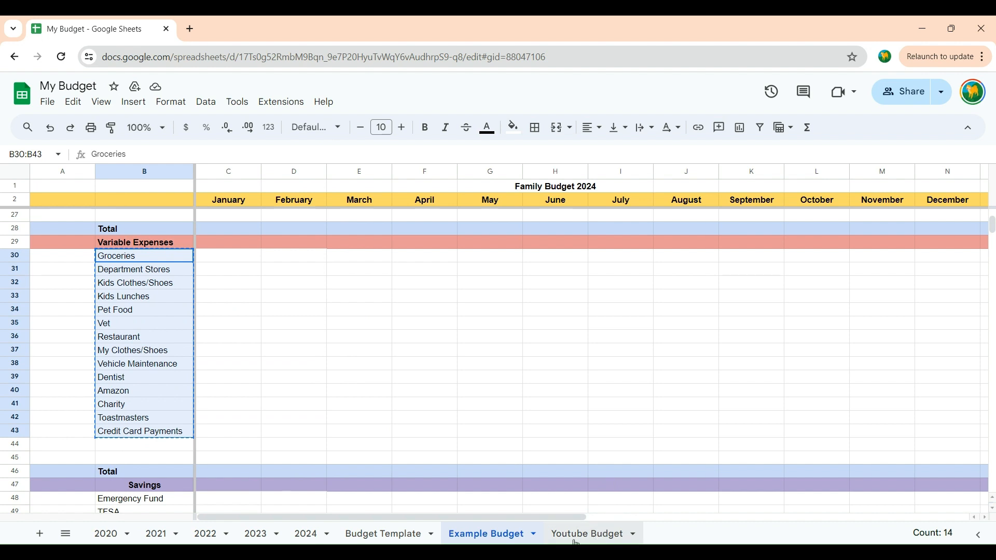
click(589, 535)
right_click(105, 432)
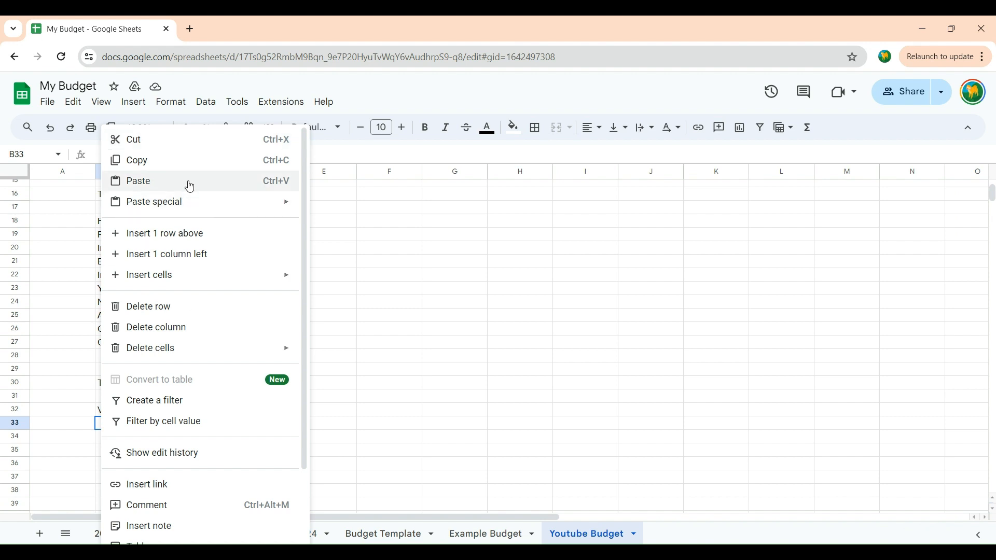
click(188, 182)
Step: Enter the label Total in cell B49, below the variable expense items
scroll(178, 398, down, 2)
scroll(177, 397, down, 2)
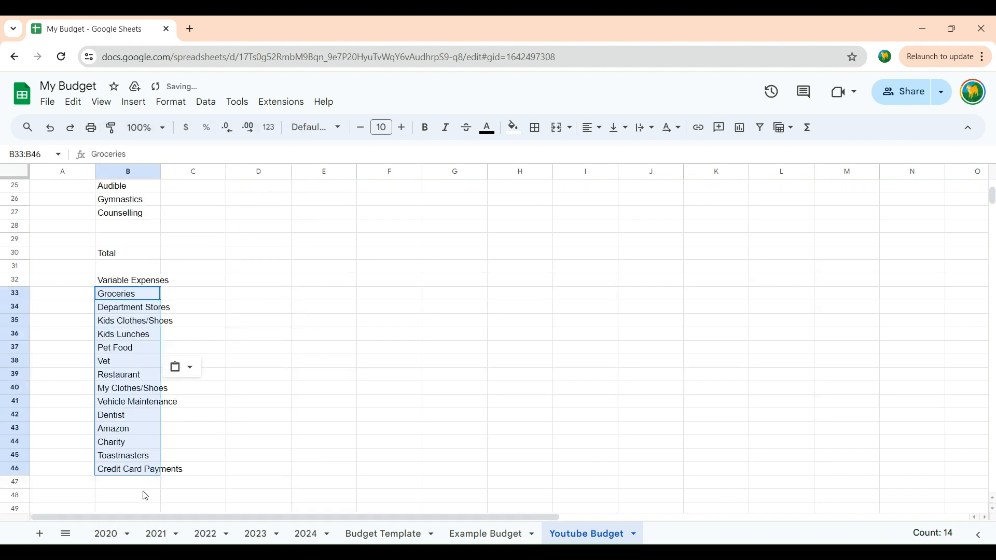
scroll(143, 498, down, 2)
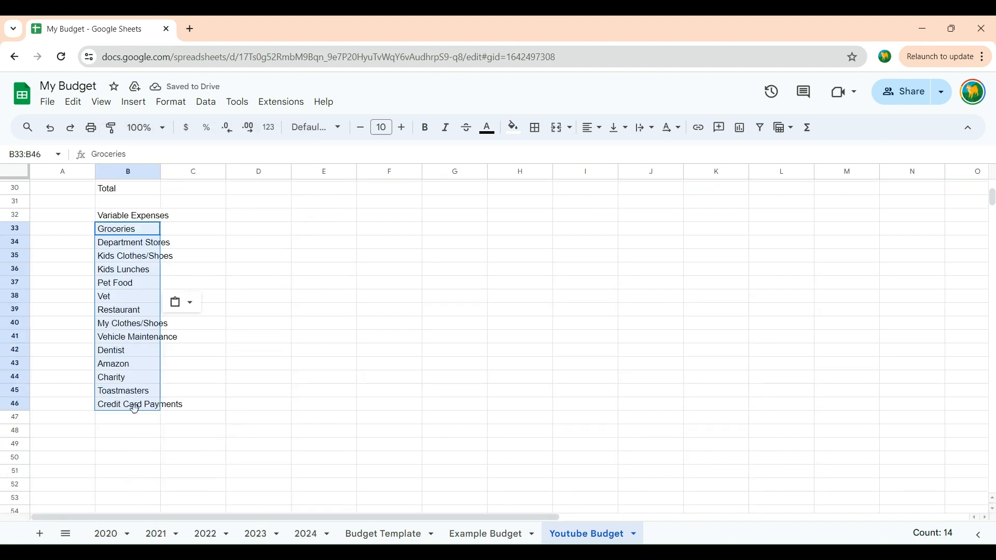
double_click(115, 445)
text(Toa)
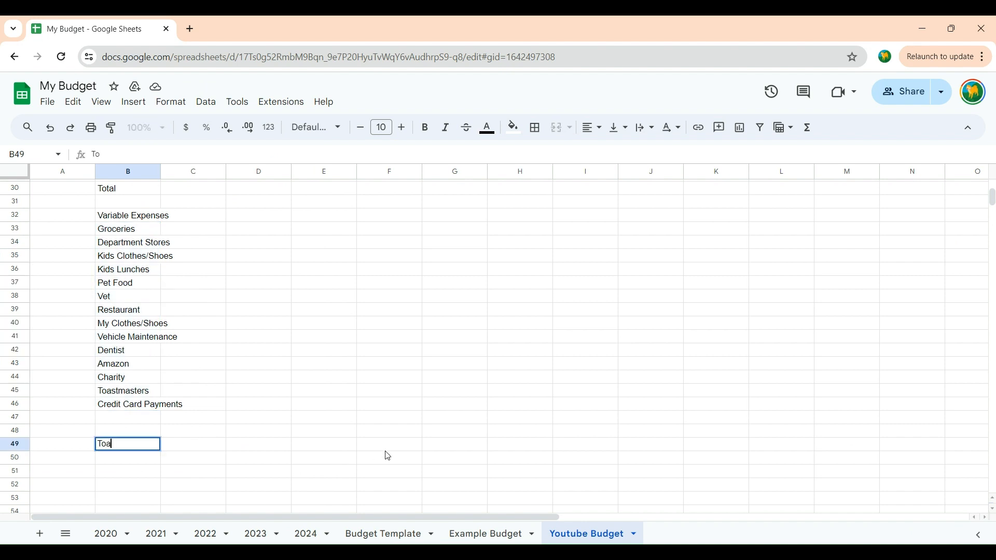
text(al)
click(246, 423)
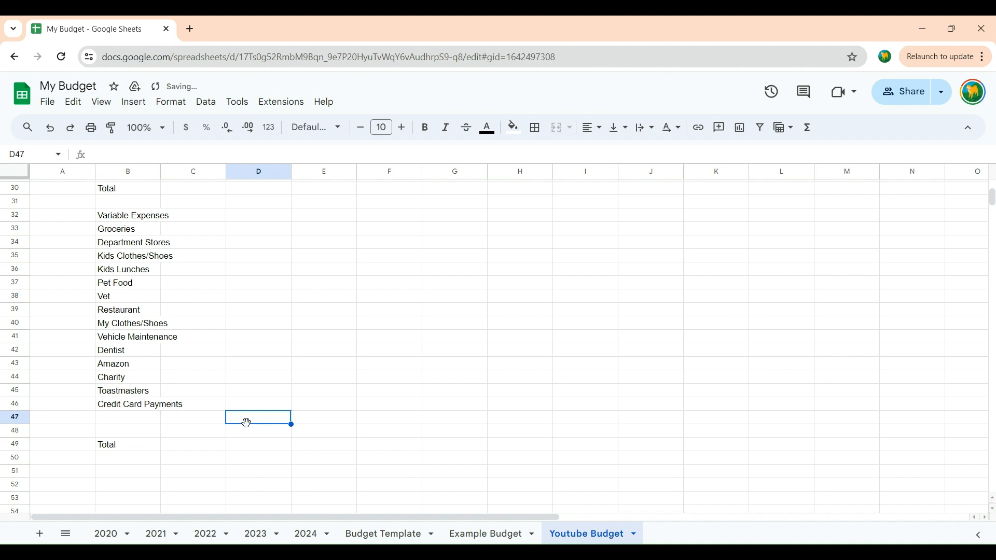
Step: Enter the section heading Savings in cell B51
double_click(110, 472)
text(Sa)
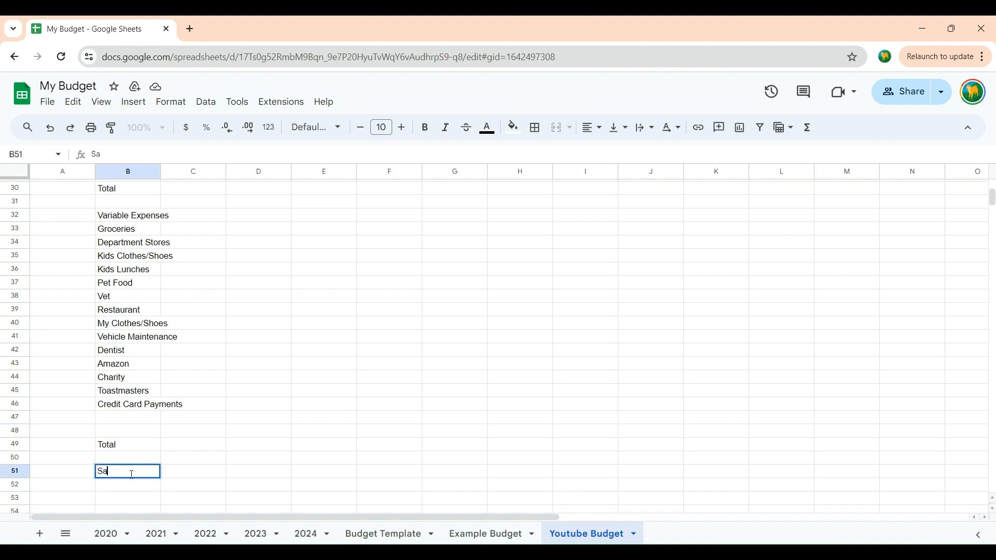
text(vings)
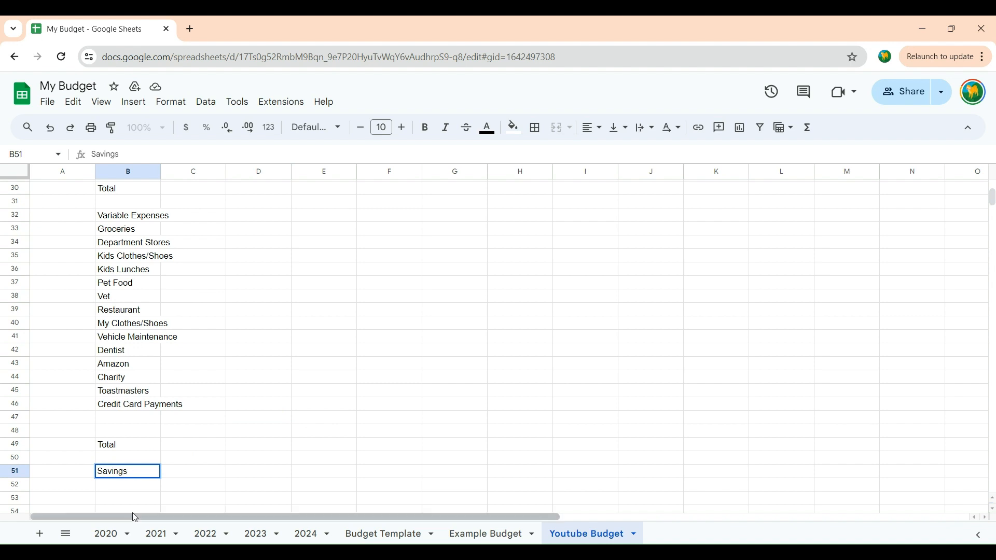
Step: Copy the savings items Emergency Fund to RESP (B48:B51) from the Example Budget sheet into the Youtube Budget sheet, starting at B52
click(499, 536)
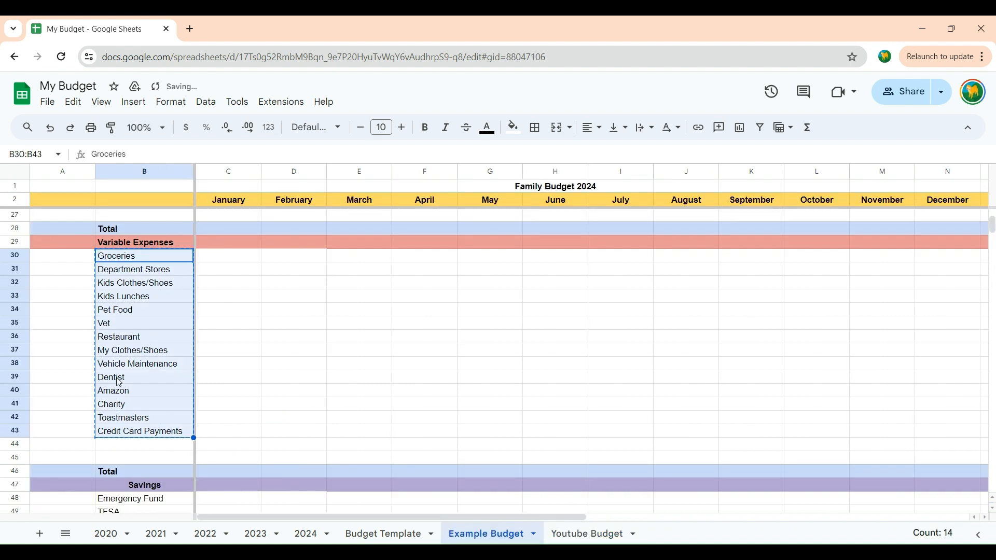
scroll(116, 381, down, 4)
drag(108, 310, 110, 345)
right_click(138, 331)
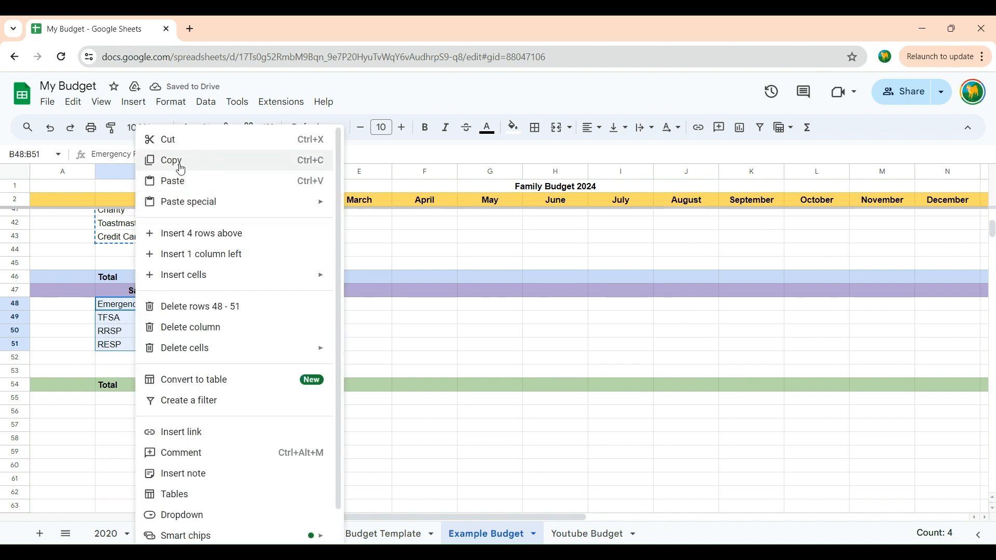
click(156, 160)
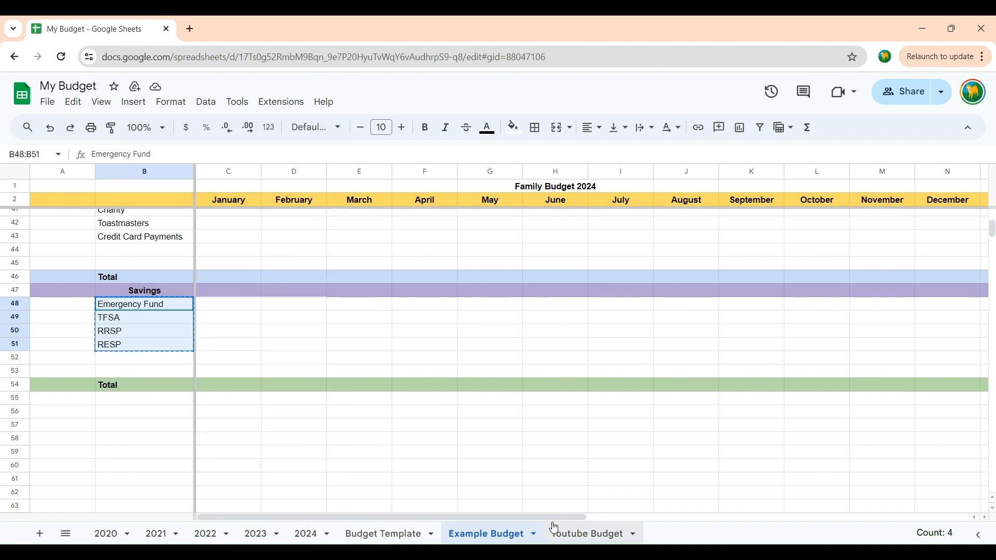
click(572, 533)
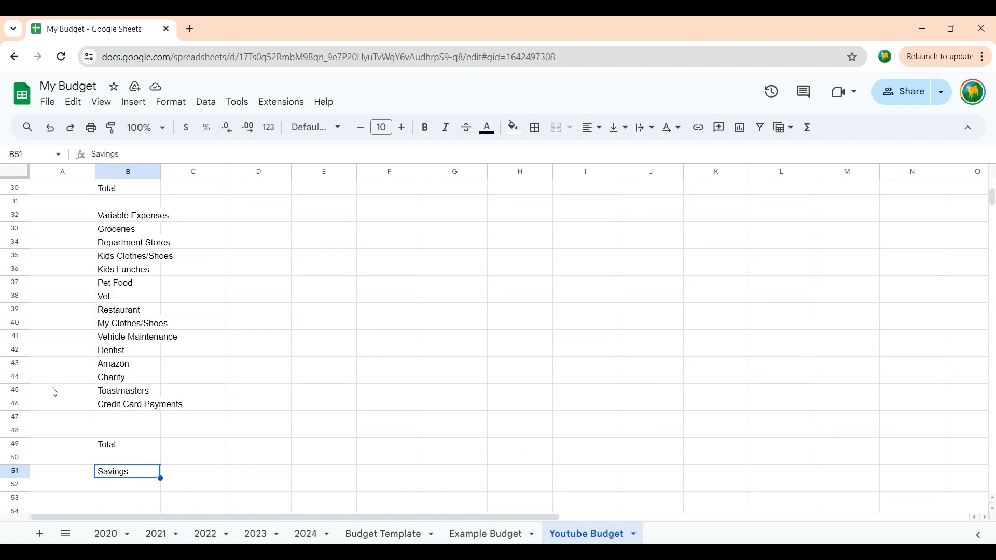
click(109, 487)
right_click(106, 486)
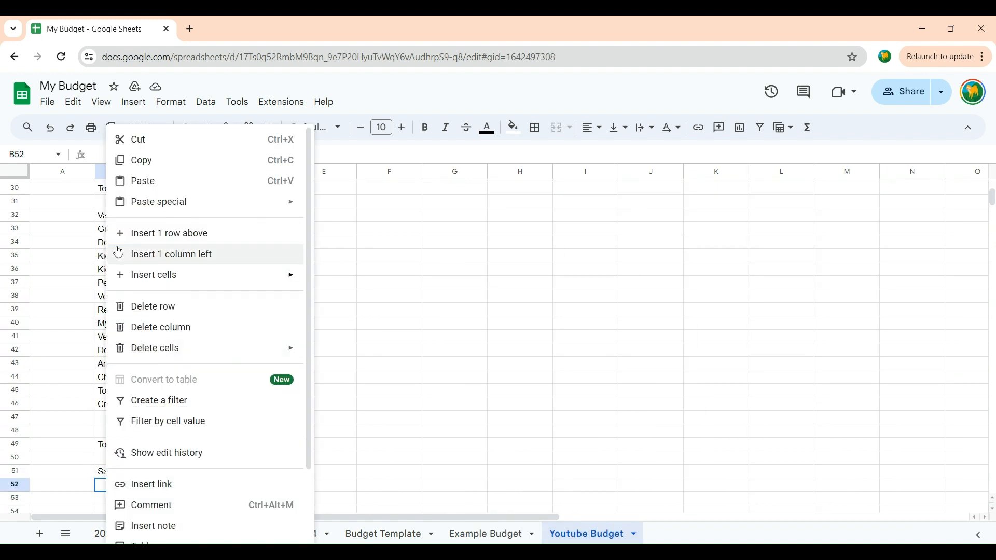
click(137, 180)
click(337, 349)
Step: Review the category lists in the Youtube Budget sheet and the fixed and variable expense categories in the 2024 sheet
scroll(397, 408, down, 3)
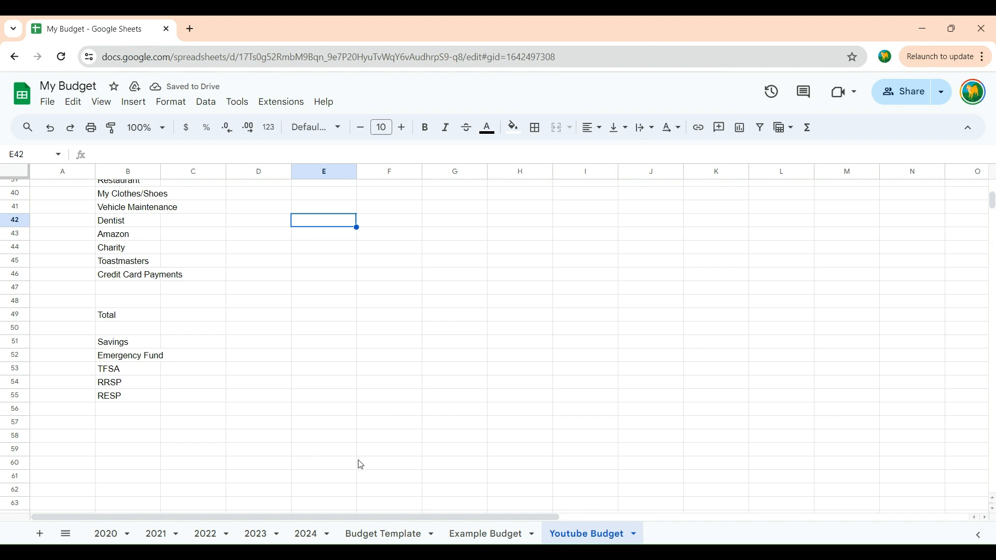
scroll(127, 349, up, 3)
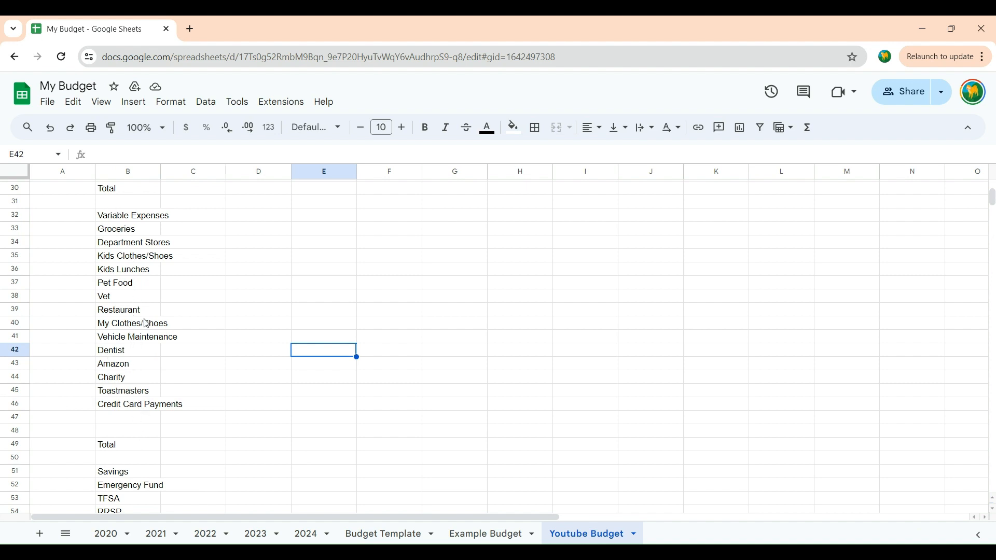
scroll(147, 324, up, 2)
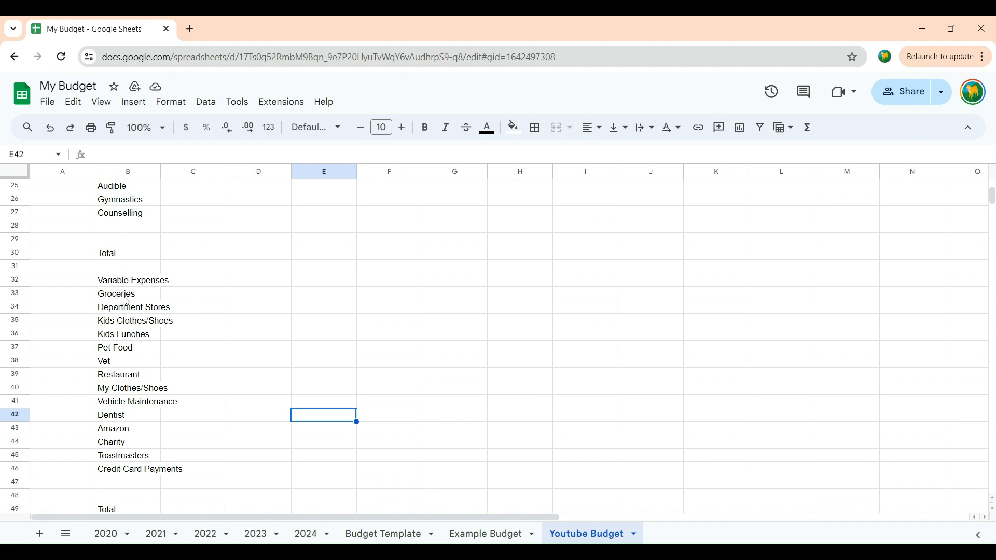
click(306, 534)
scroll(83, 285, down, 10)
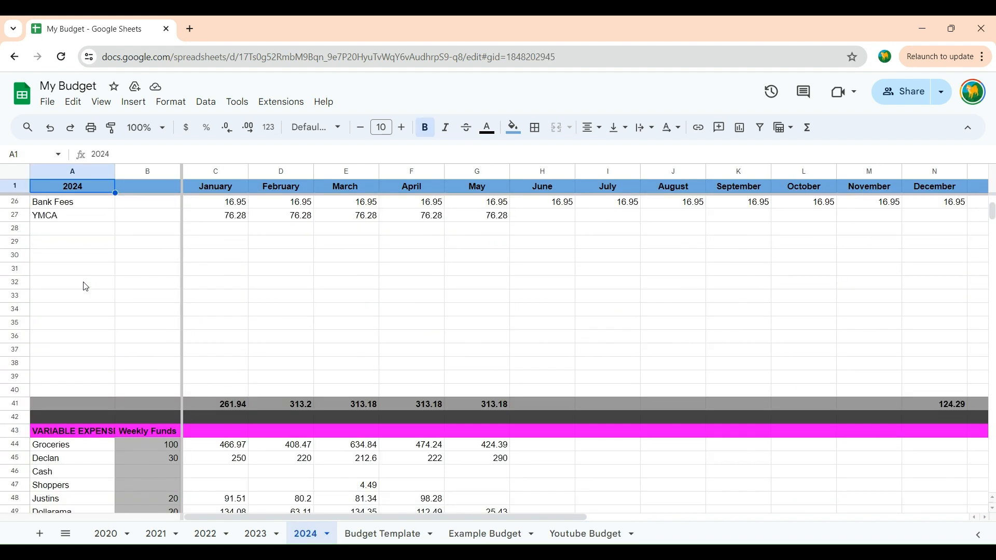
scroll(86, 287, down, 2)
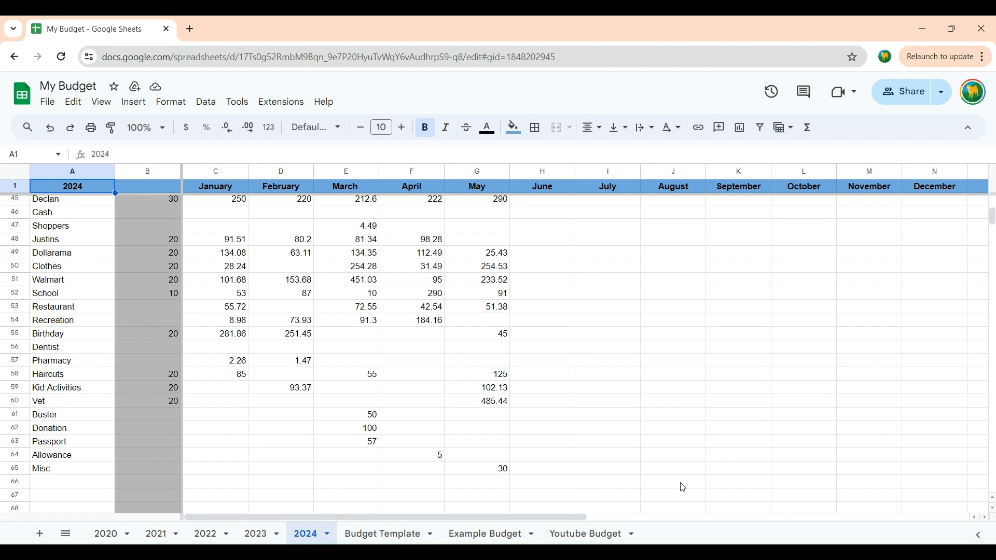
click(579, 534)
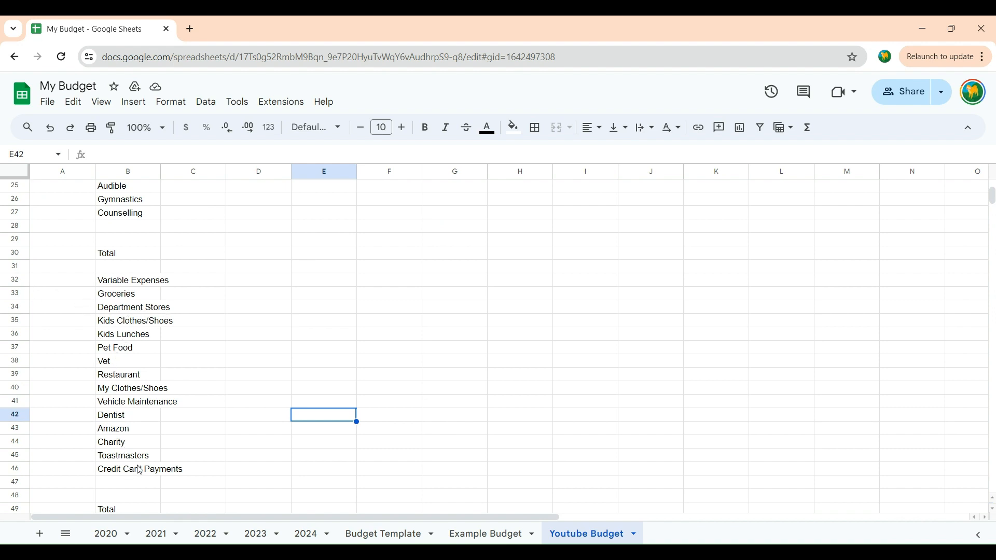
scroll(159, 456, down, 2)
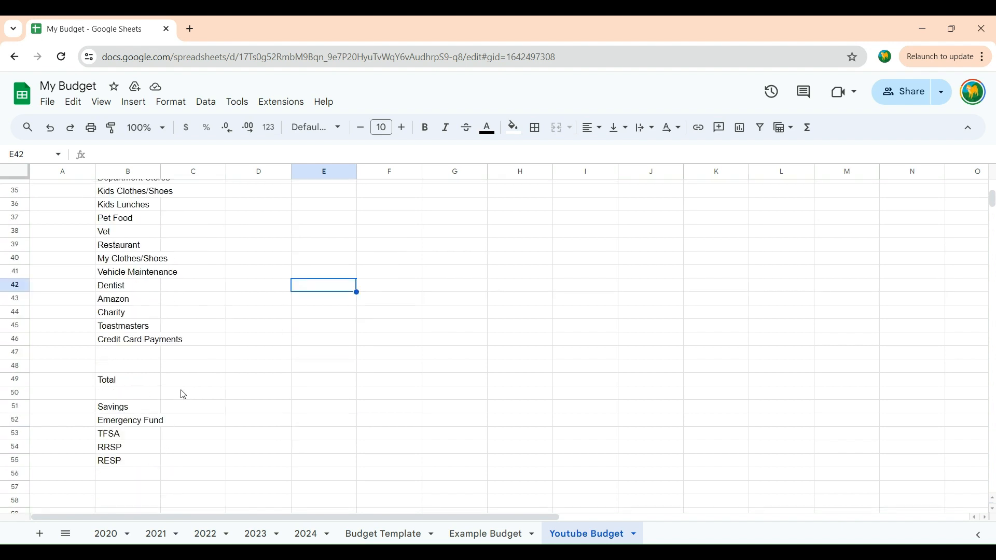
scroll(126, 403, up, 2)
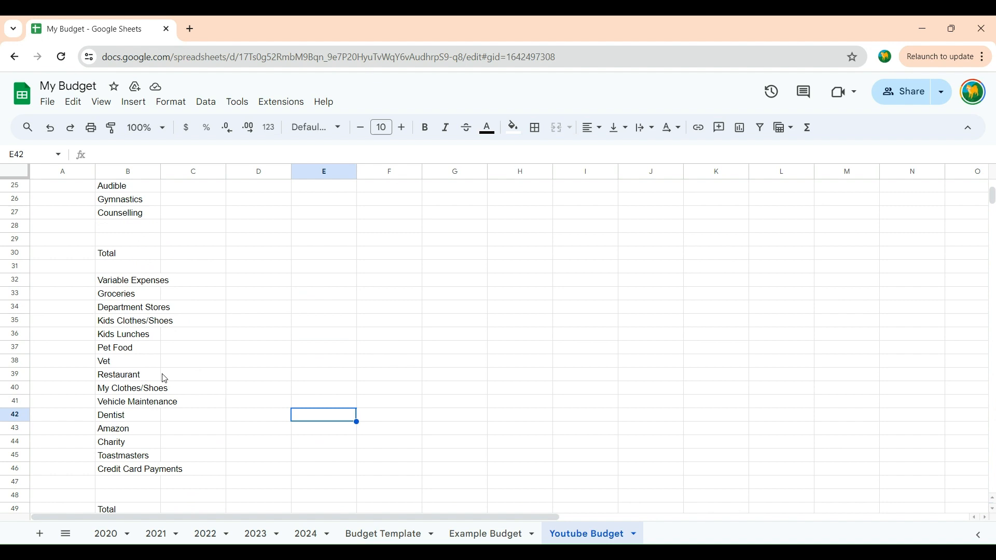
Step: Copy the title Family Budget 2024 from cell G1 into cell H1 of the Youtube Budget sheet
scroll(165, 379, up, 3)
scroll(140, 231, up, 2)
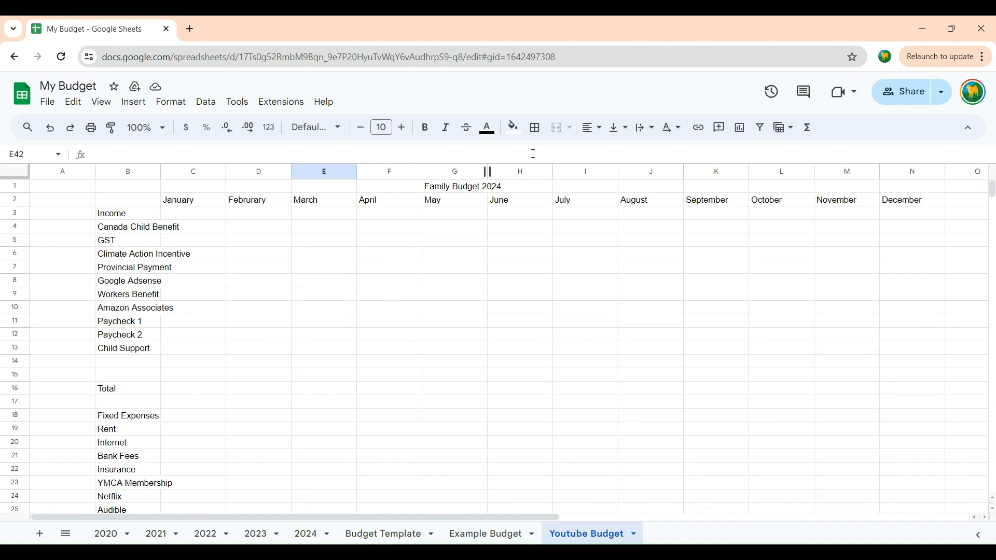
click(453, 189)
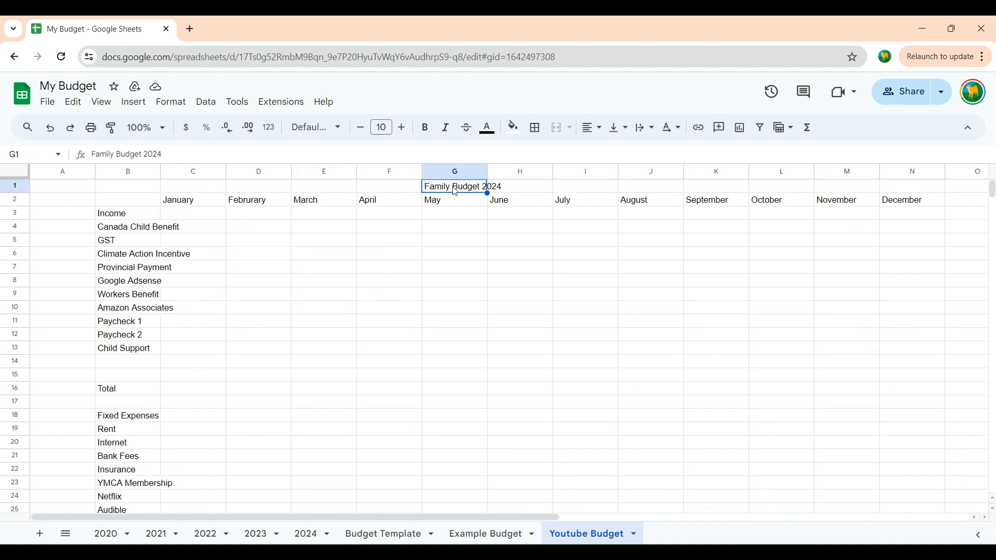
double_click(456, 192)
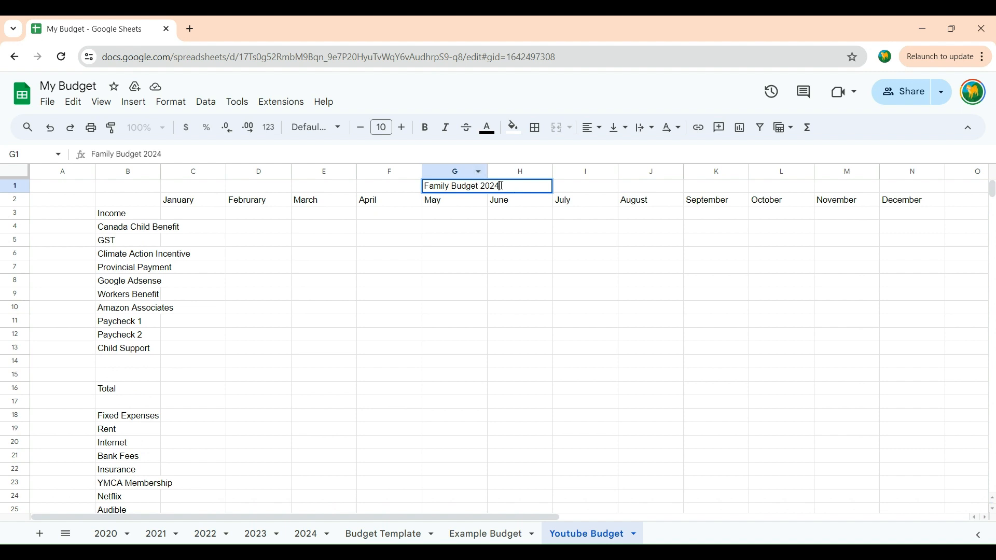
drag(516, 188, 426, 191)
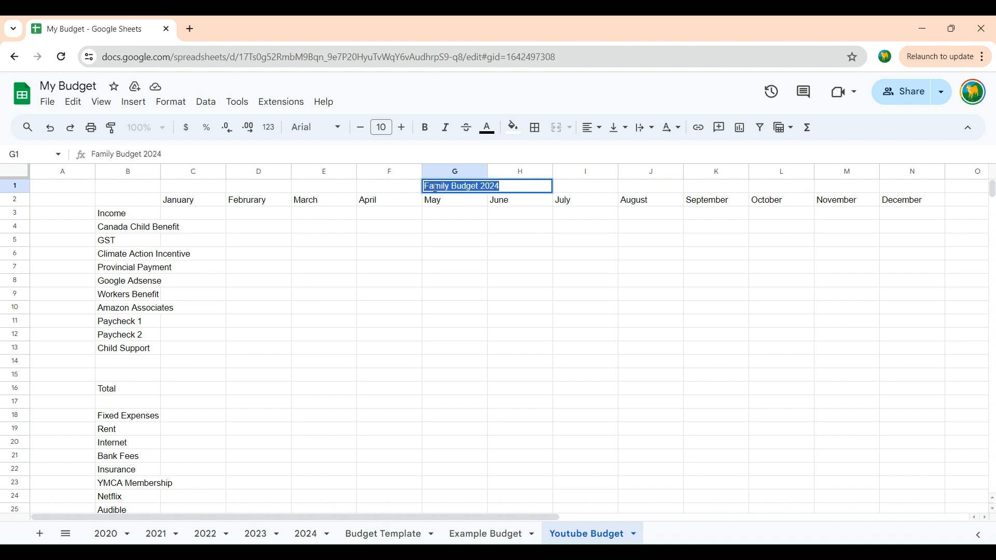
click(528, 230)
click(519, 187)
right_click(518, 187)
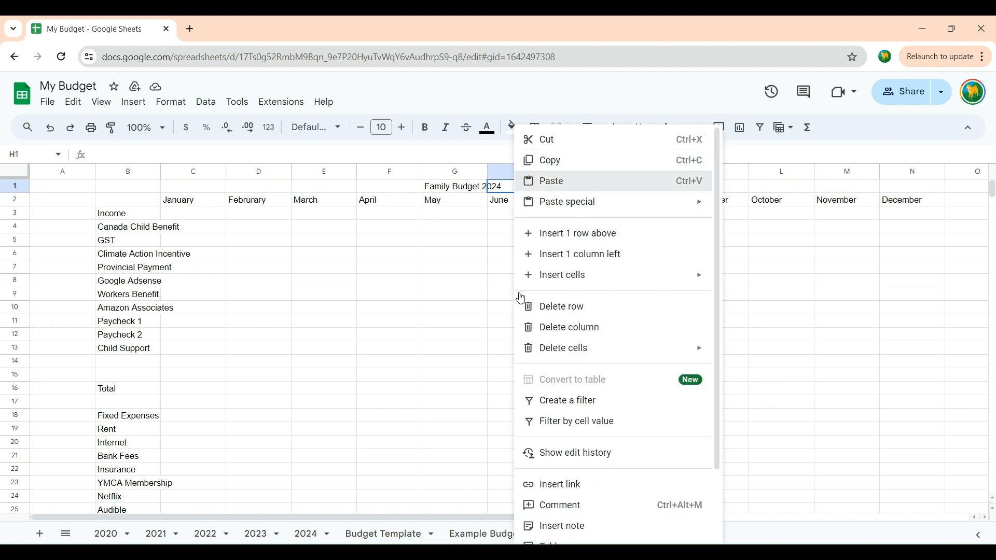
key(ctrl+v)
click(473, 307)
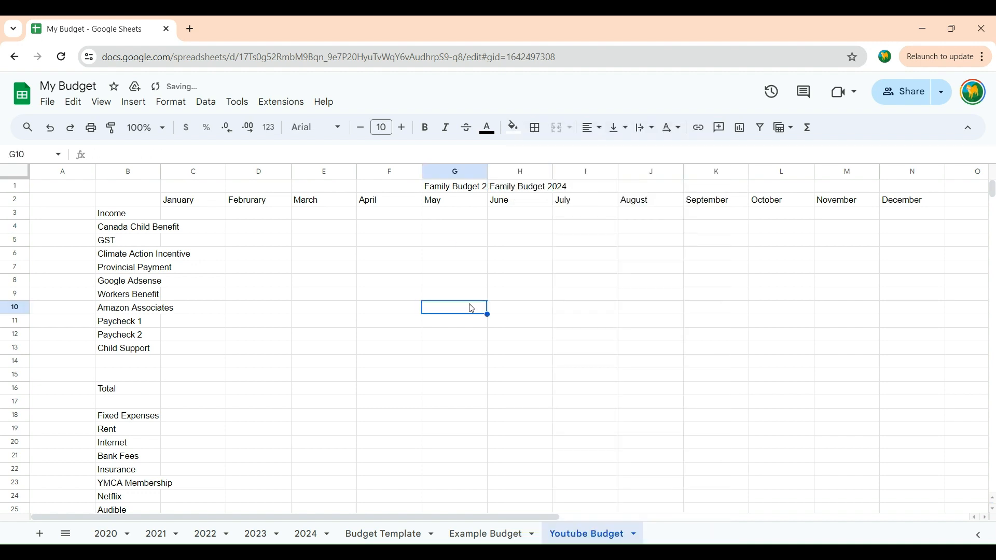
Step: Delete the duplicate title Family Budget 2024 from cell G1
click(452, 189)
drag(162, 155, 89, 157)
key(BackSpace)
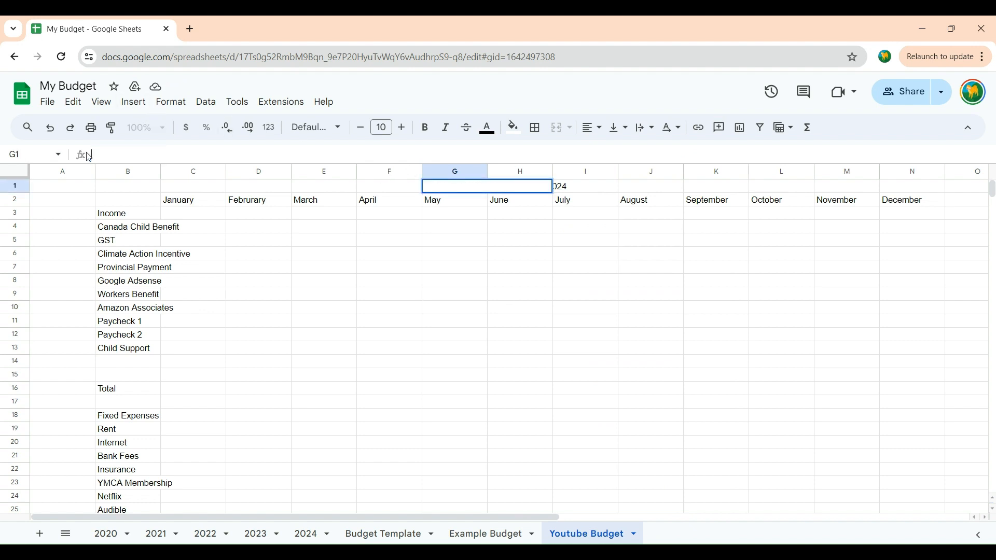
click(441, 299)
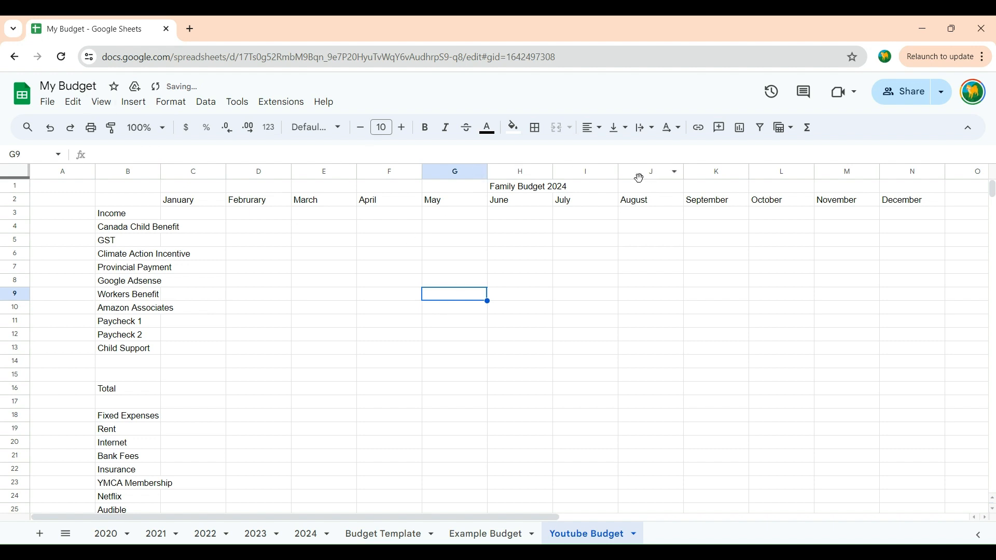
click(524, 187)
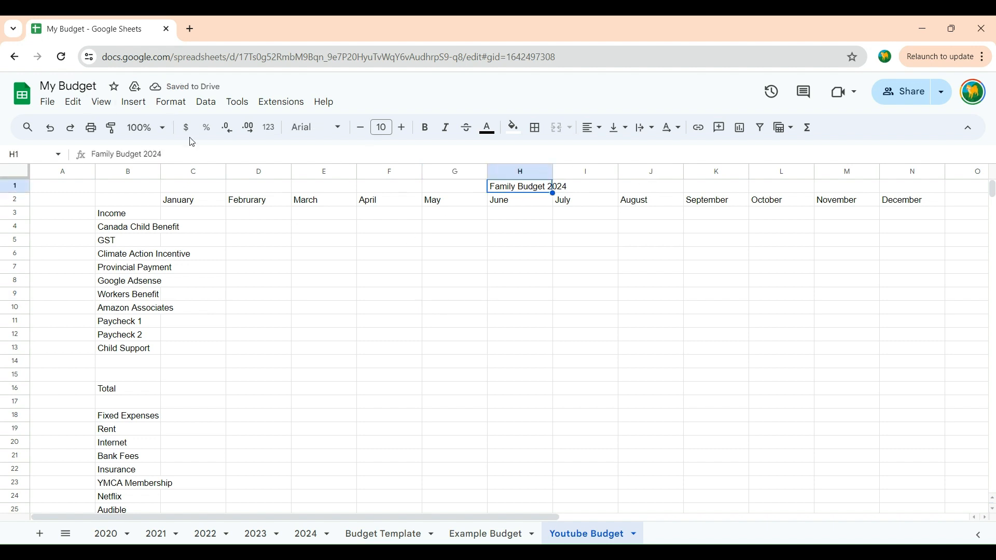
double_click(492, 191)
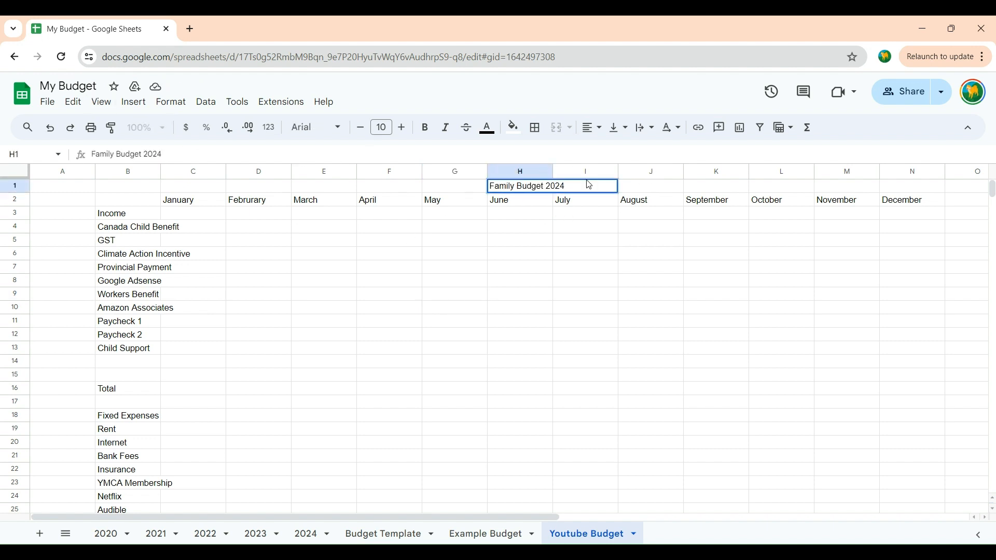
mouse_move(573, 185)
mouse_down()
mouse_move(499, 188)
mouse_move(566, 185)
mouse_up()
click(583, 246)
click(571, 187)
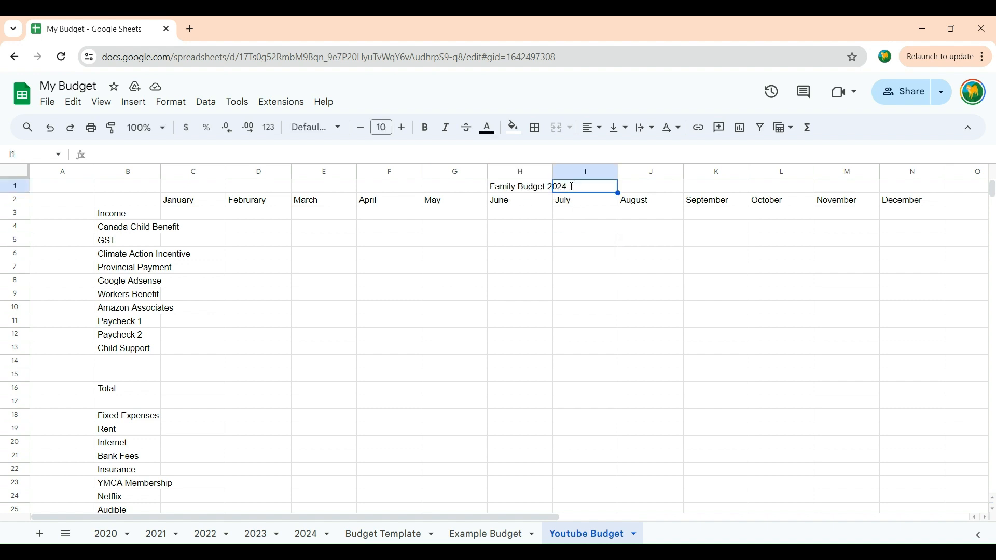
Step: Make the title Family Budget 2024 in cell H1 bold
click(530, 193)
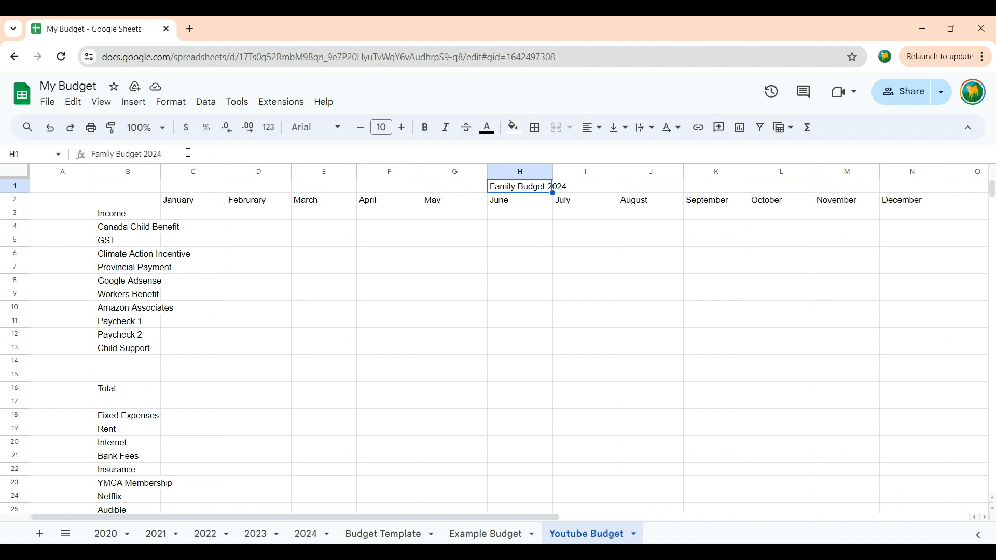
click(160, 153)
drag(164, 150, 121, 146)
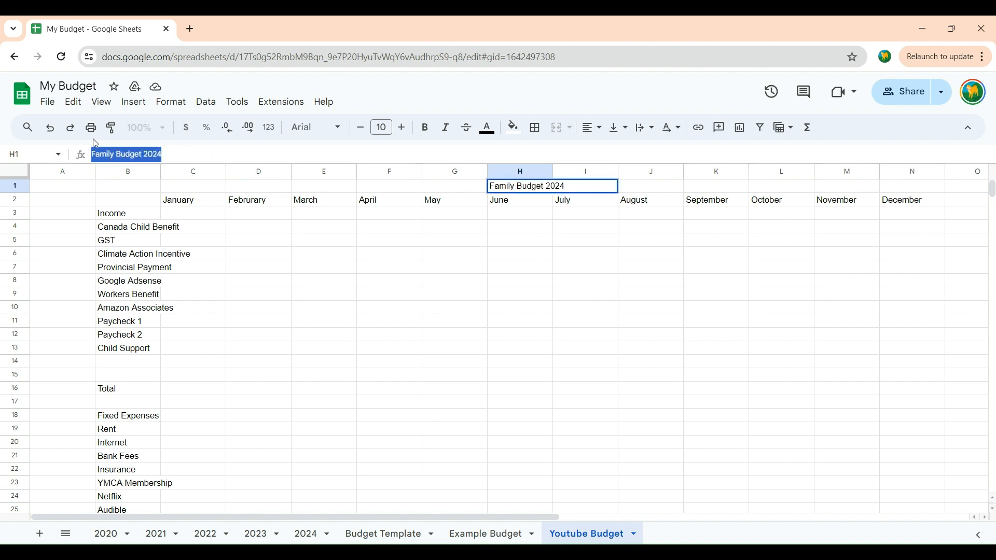
click(425, 127)
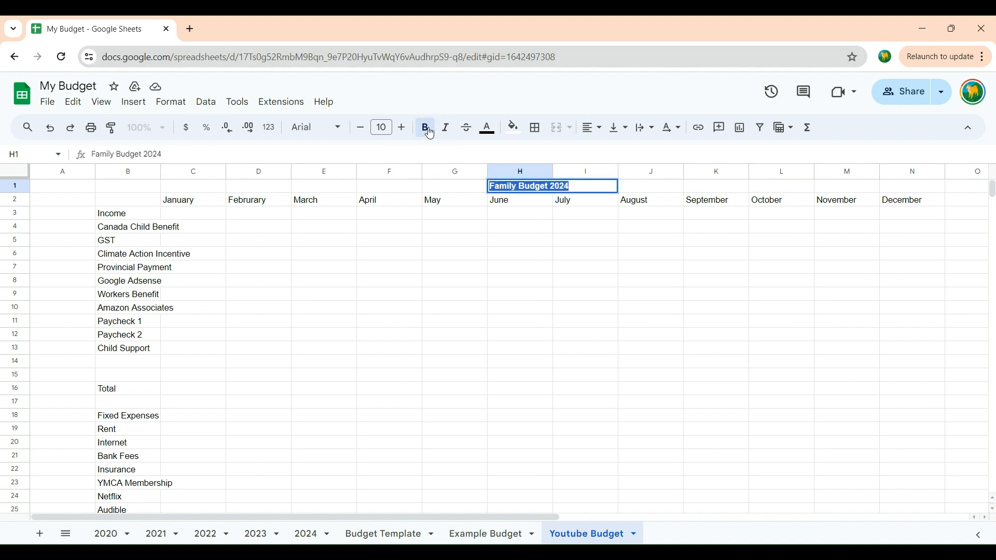
click(371, 379)
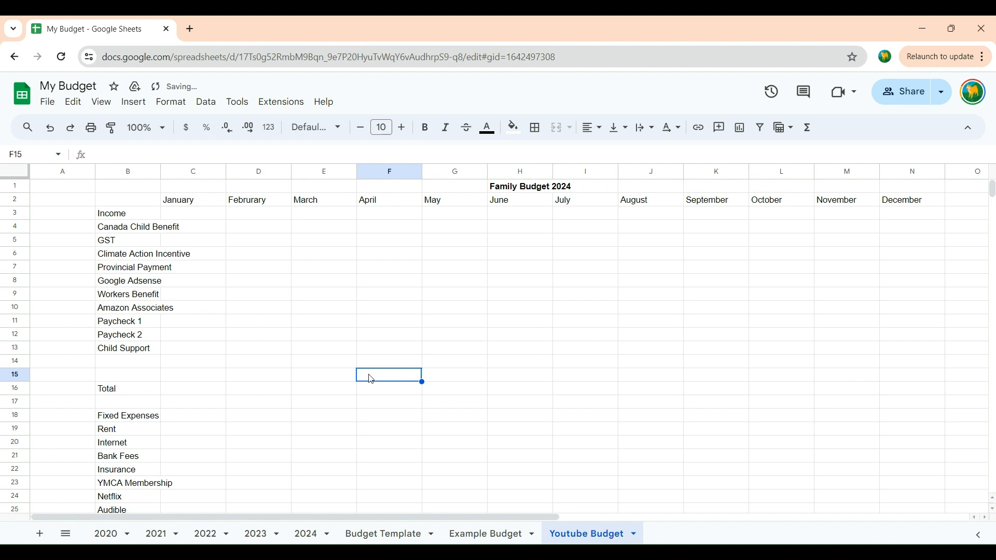
Step: Make the month headings in row 2 bold and centre them horizontally
click(21, 201)
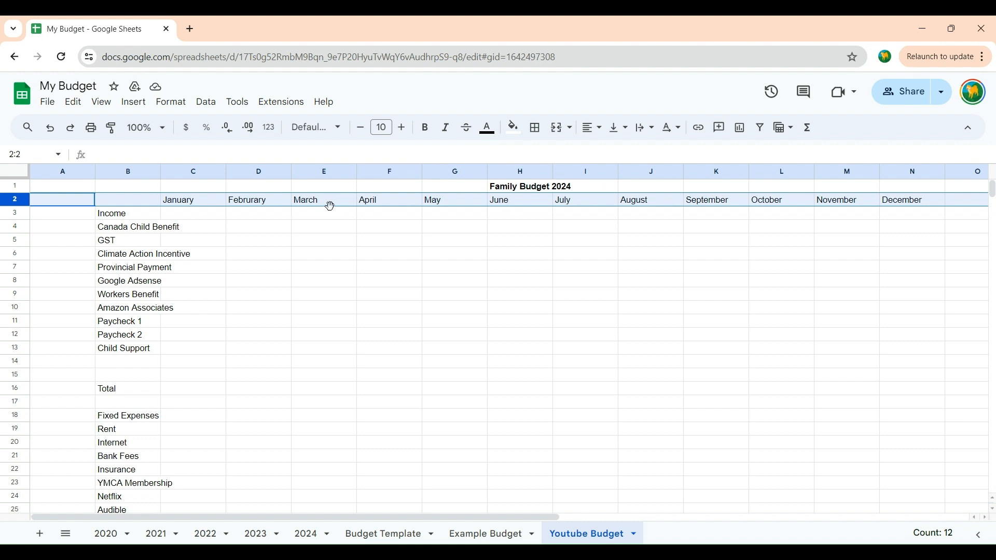
click(425, 128)
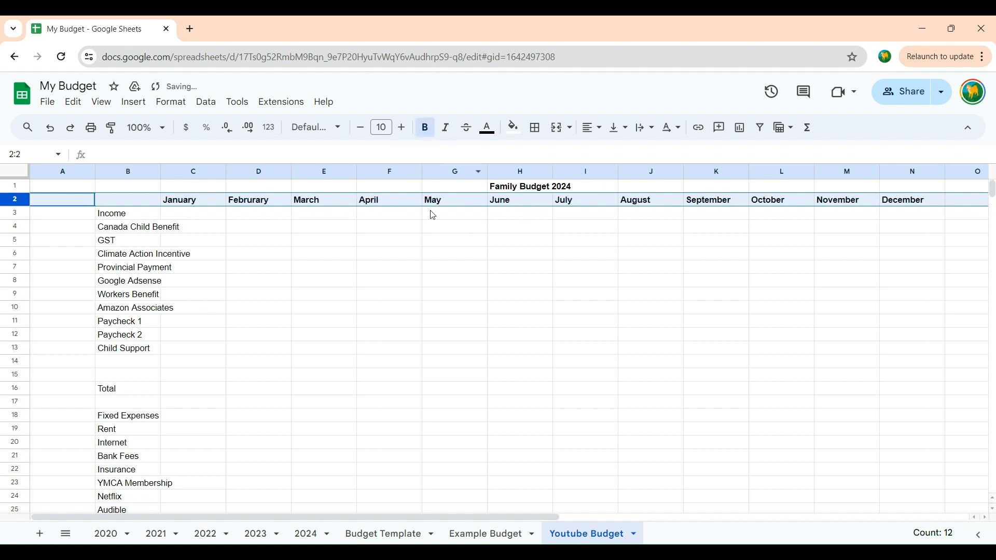
click(592, 133)
click(611, 151)
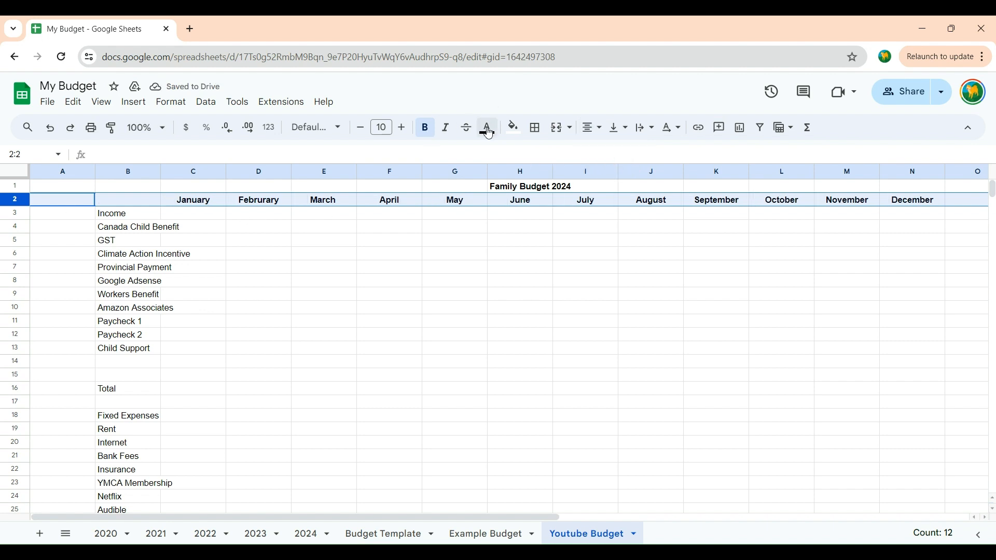
Step: Fill the whole month heading row 2 with light yellow
click(515, 128)
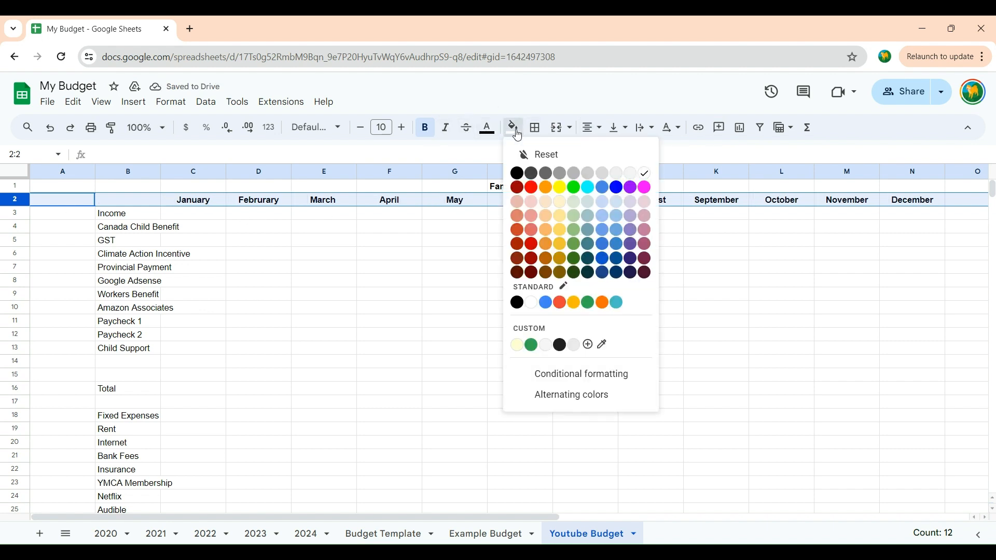
click(546, 189)
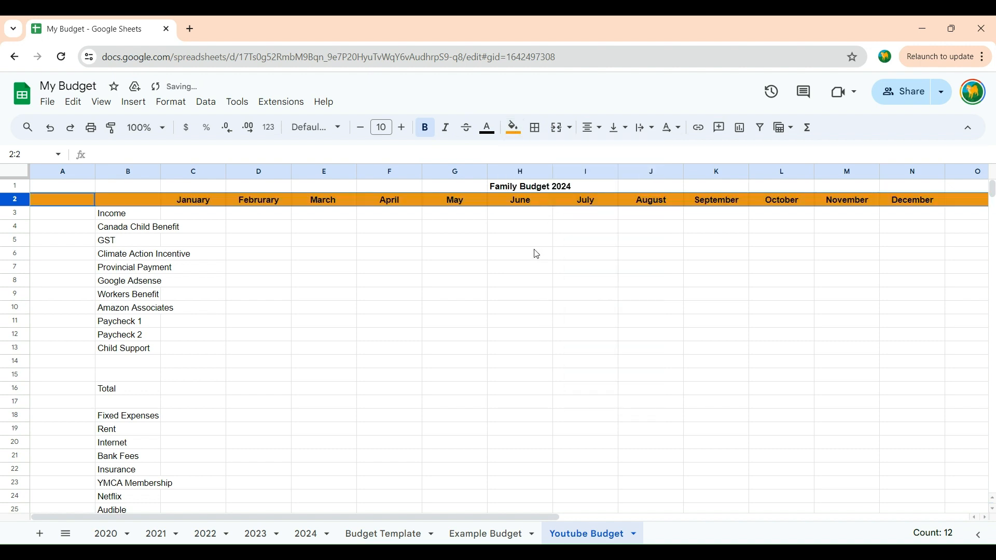
click(512, 130)
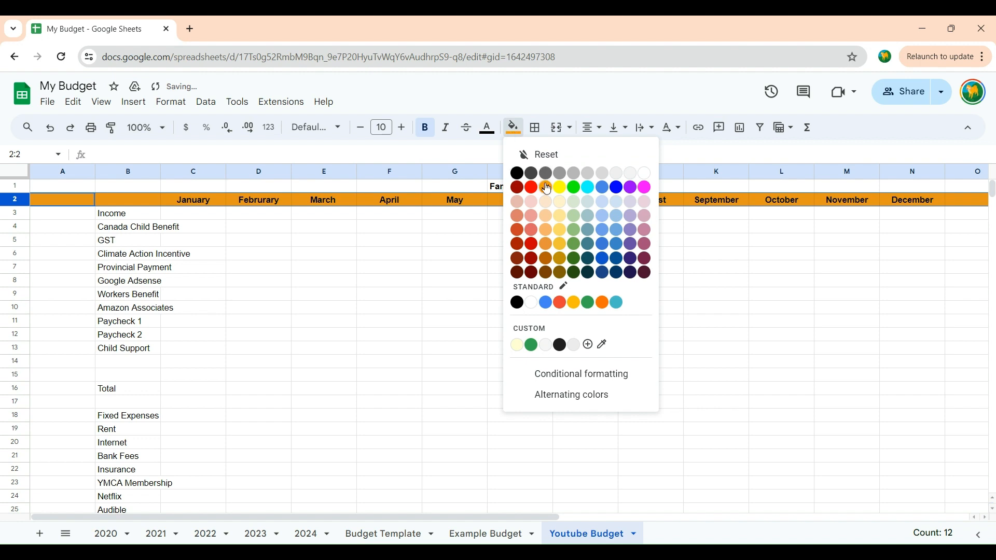
click(564, 218)
click(407, 300)
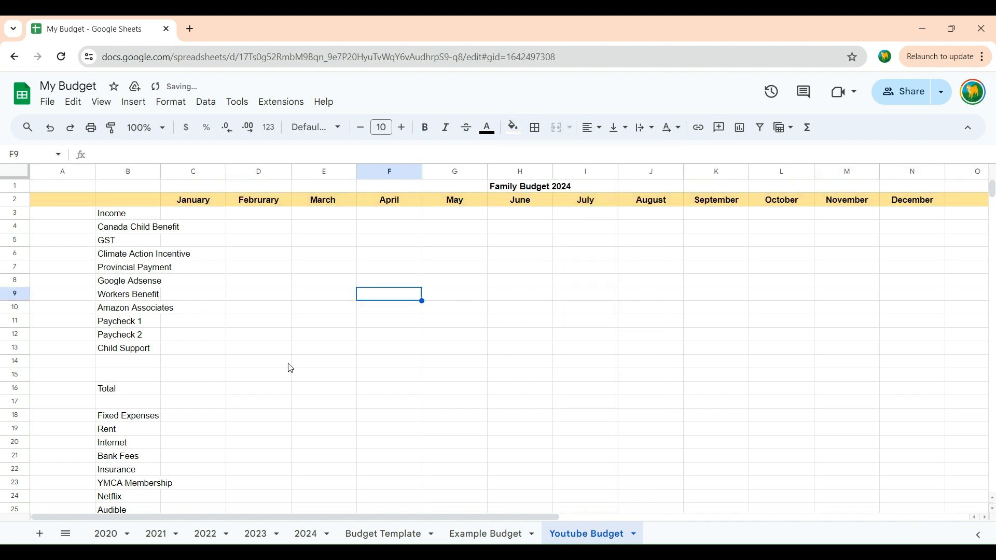
Step: Make the Income heading in cell B3 bold and centre it horizontally
click(104, 218)
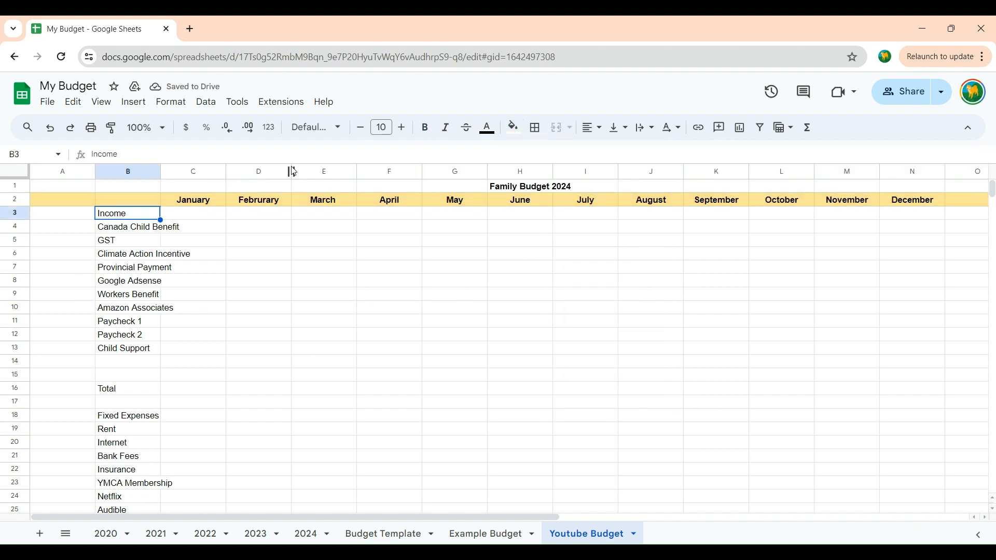
click(425, 128)
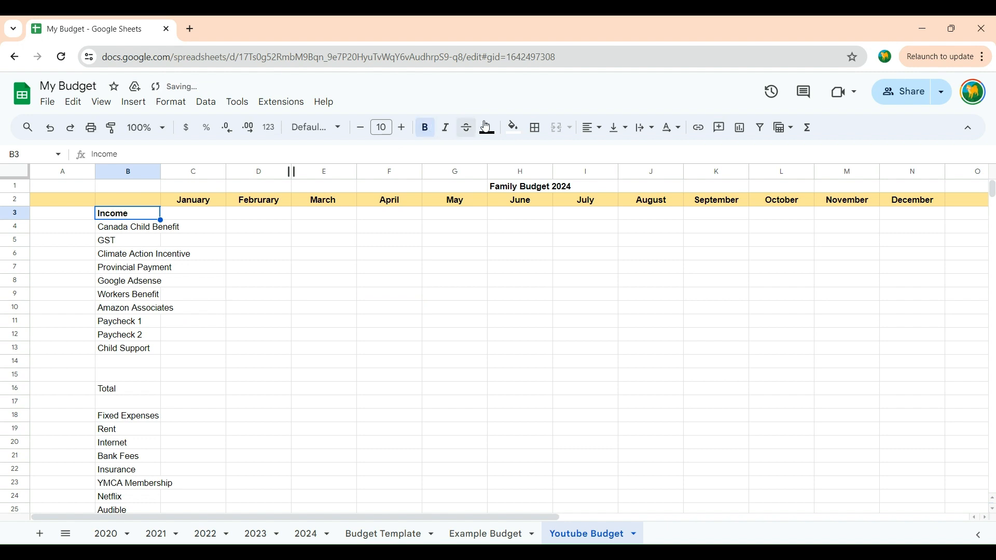
click(605, 132)
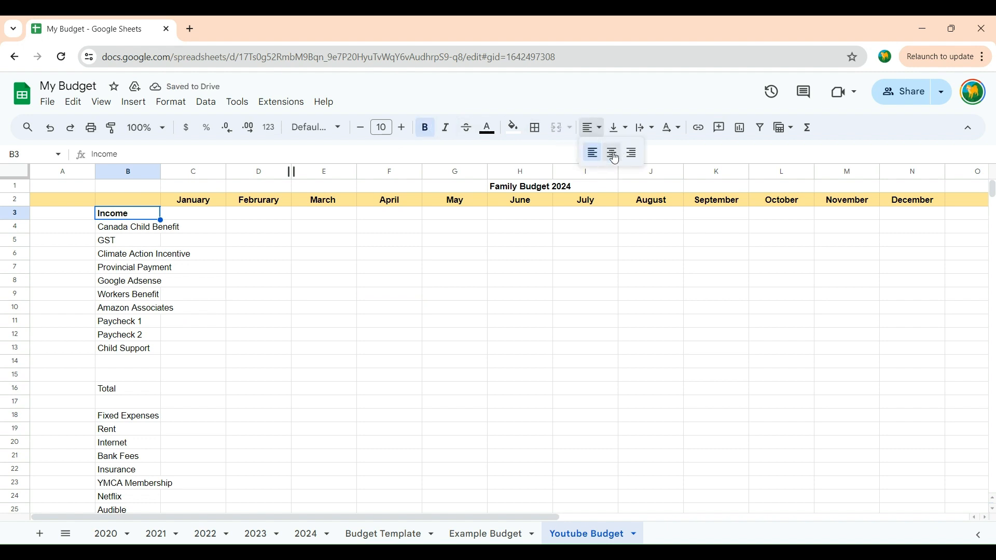
click(610, 151)
Step: Fill the whole Income heading row 3 with light green
click(15, 215)
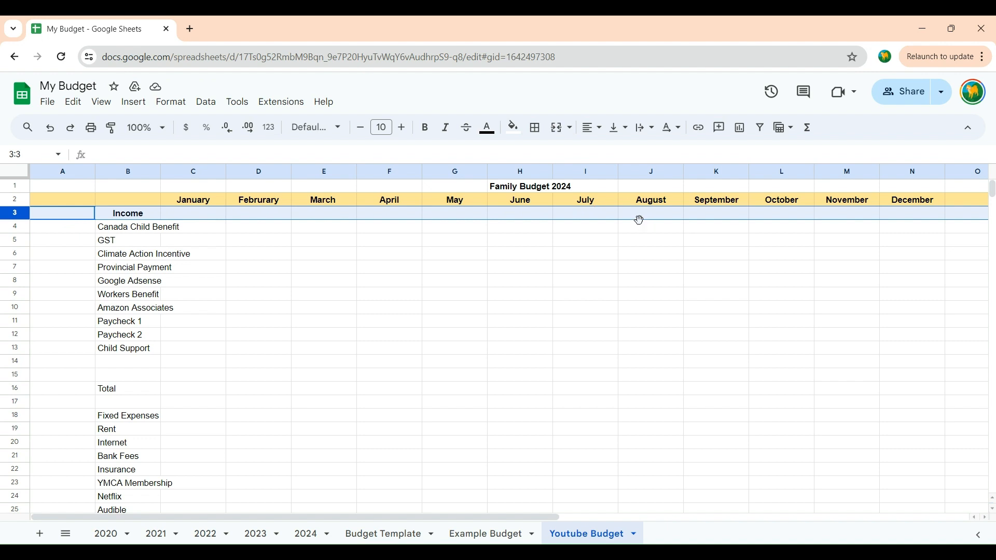
click(513, 127)
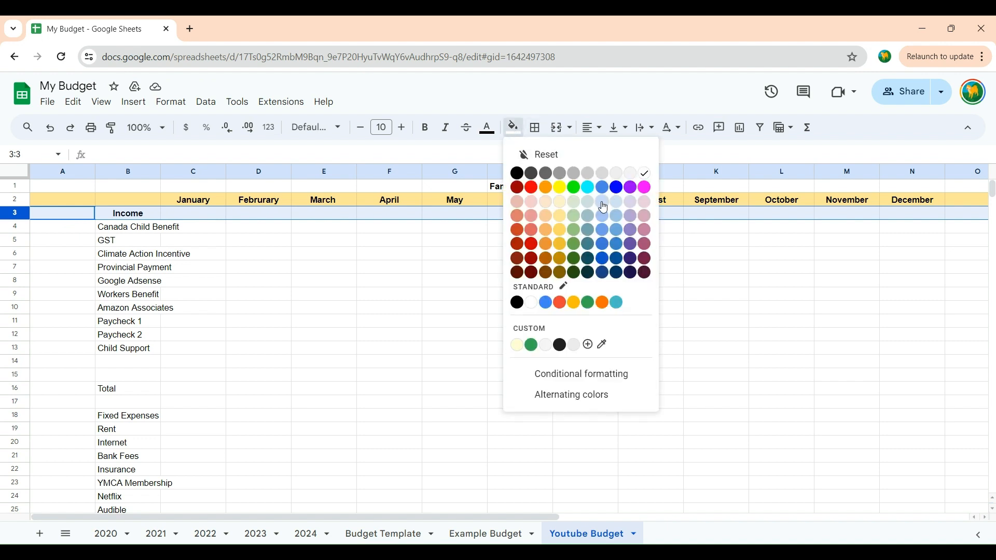
click(574, 218)
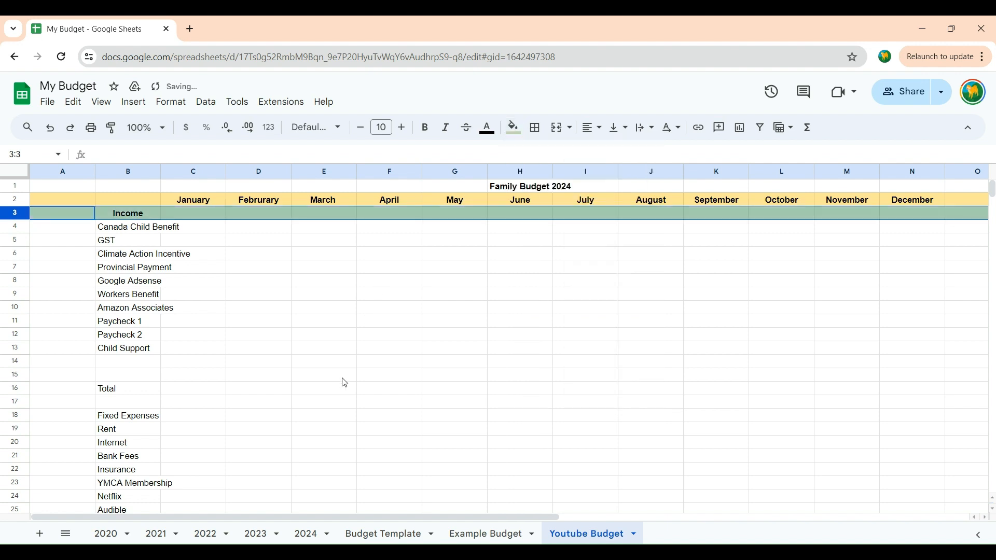
click(388, 308)
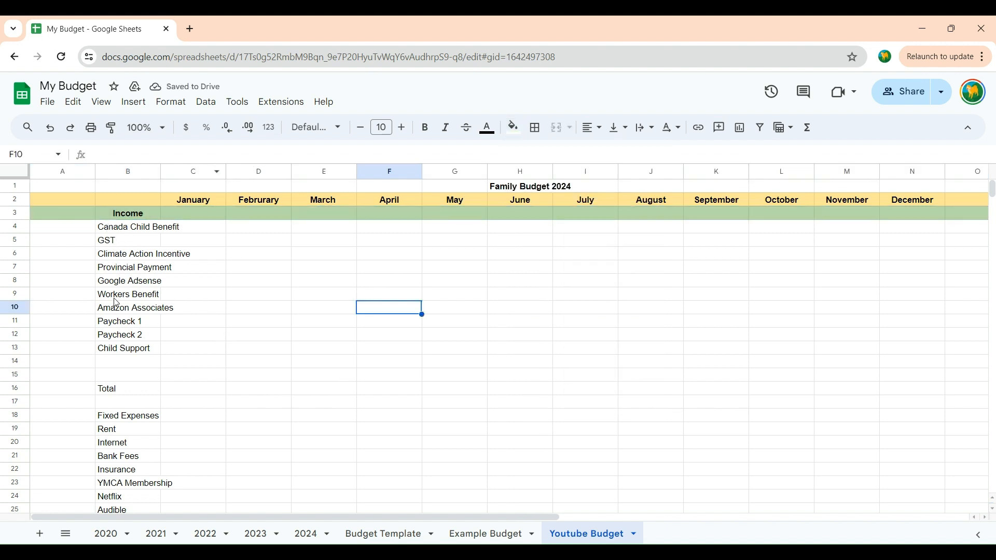
Step: Make the income Total row 16 bold and centre its text horizontally
click(14, 389)
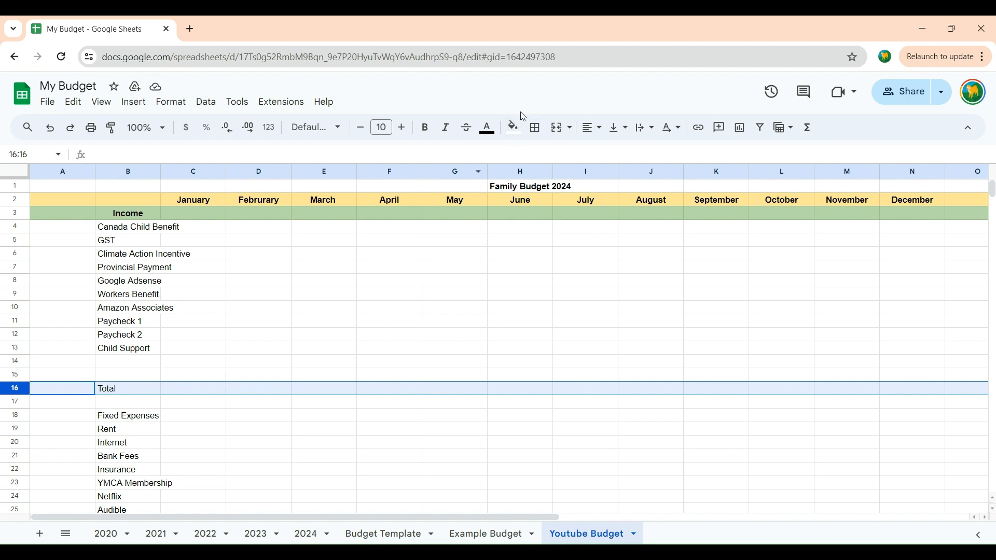
click(436, 132)
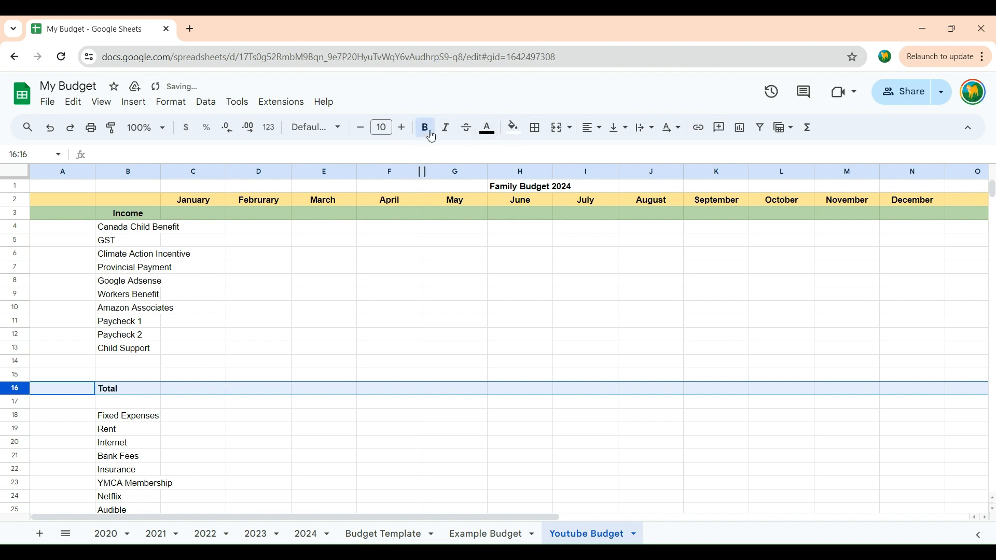
click(591, 134)
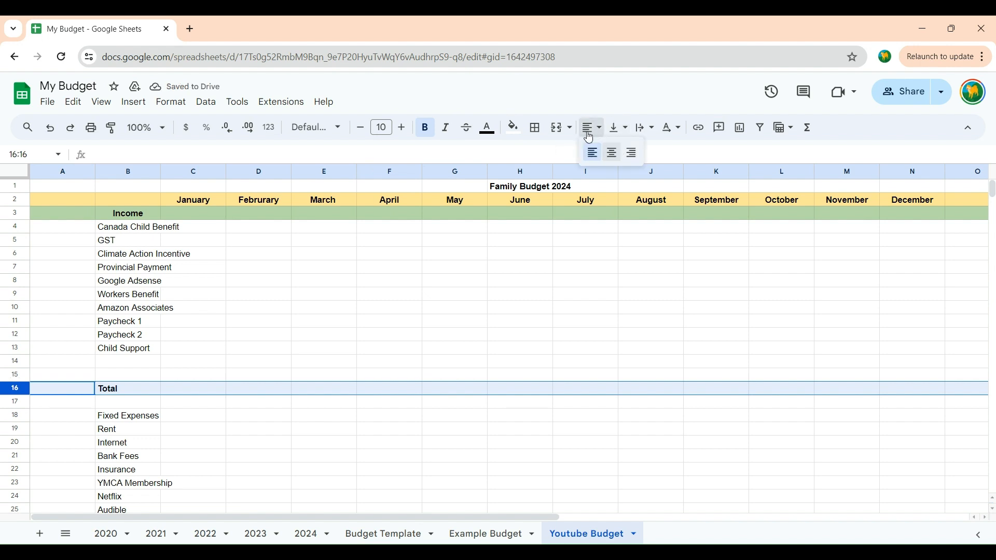
click(617, 155)
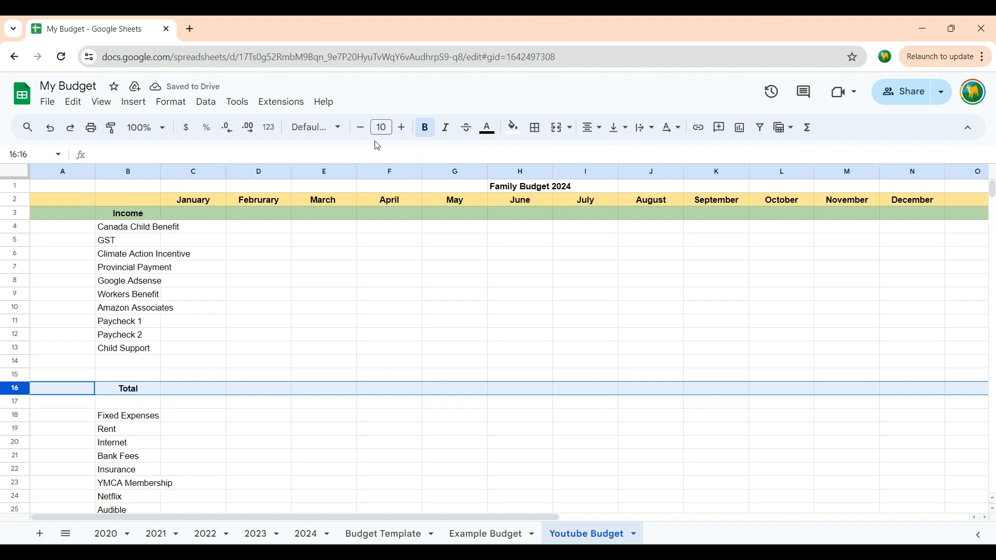
Step: Fill the whole income Total row 16 with a darker green than the Income heading row
click(513, 128)
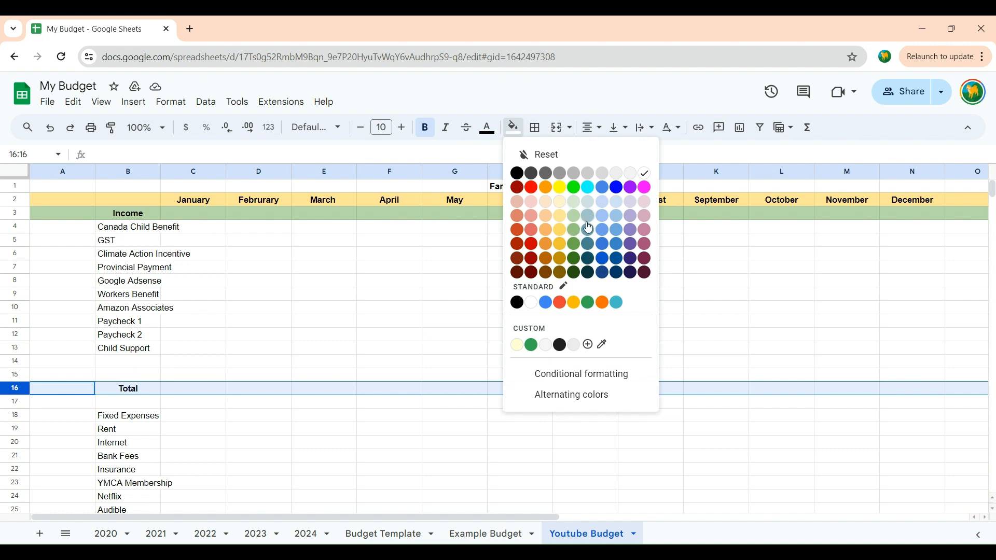
click(576, 249)
click(396, 457)
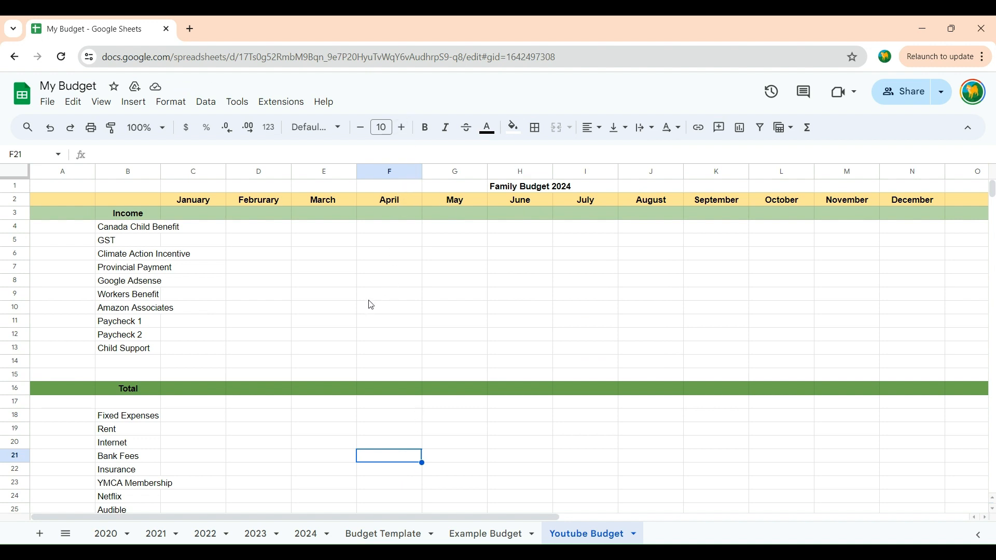
Step: Delete the blank row 17 between the income Total row and the Fixed Expenses heading
scroll(372, 306, down, 2)
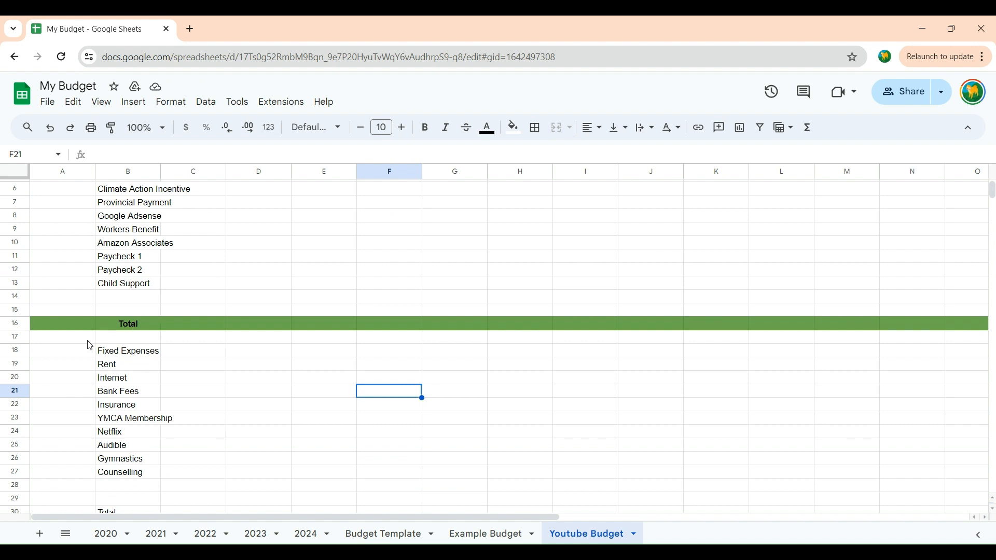
click(114, 356)
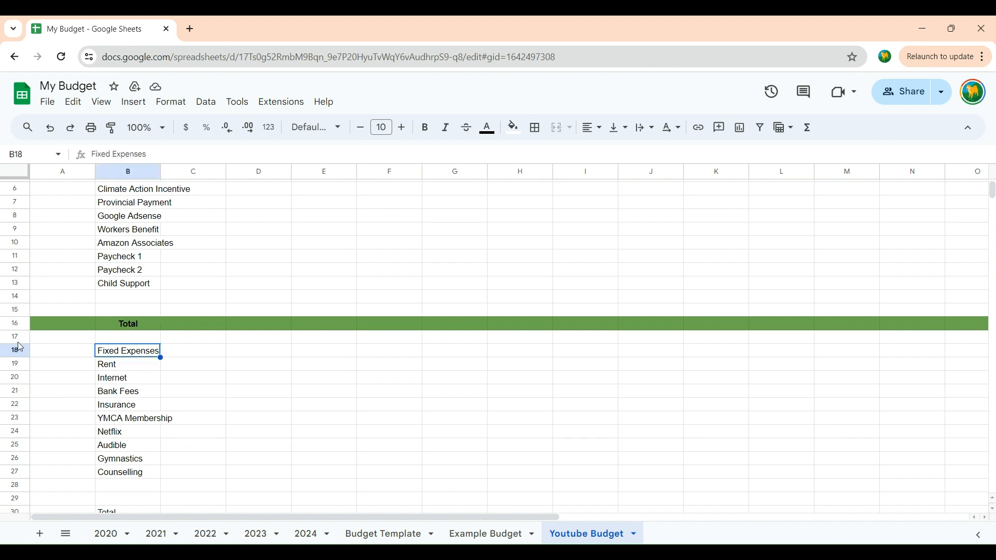
click(45, 338)
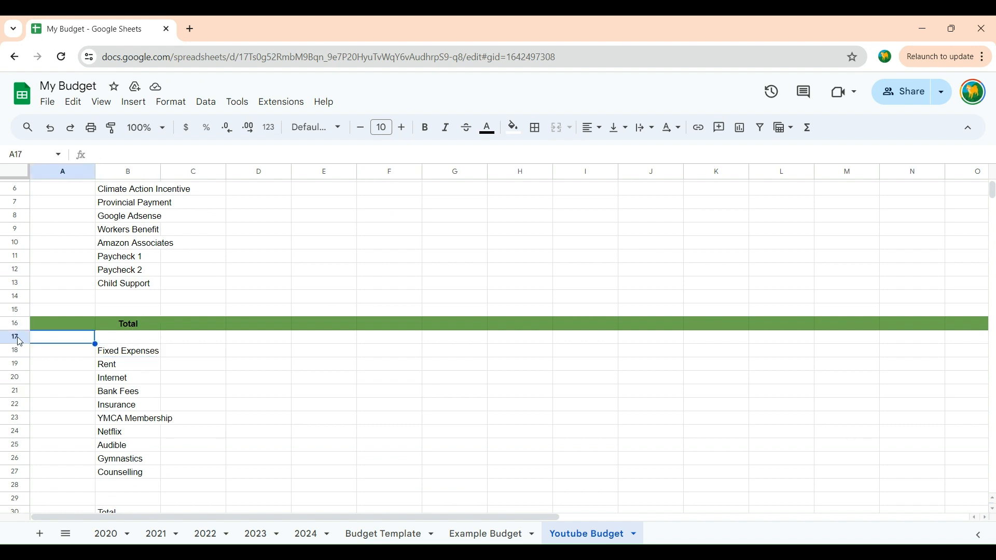
click(16, 337)
right_click(16, 337)
click(361, 383)
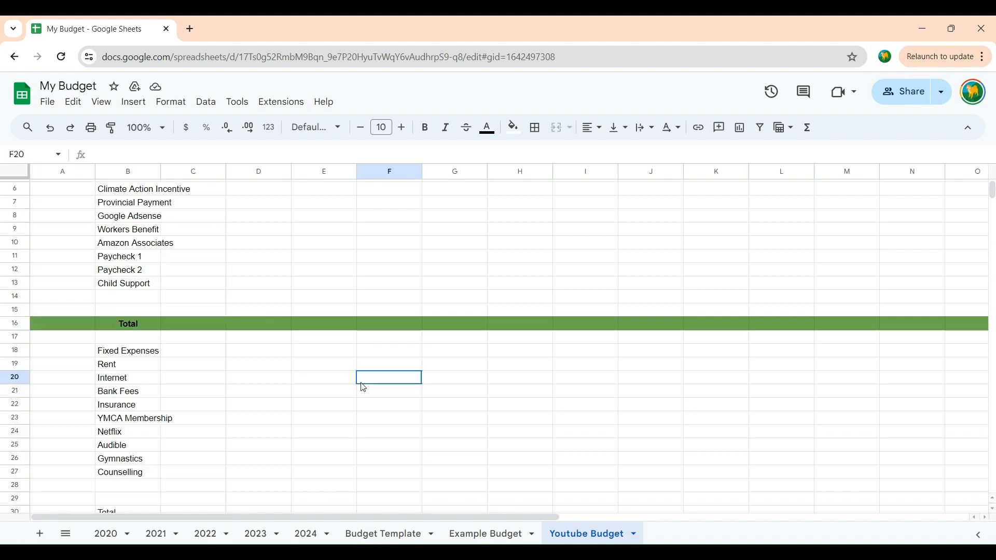
click(17, 336)
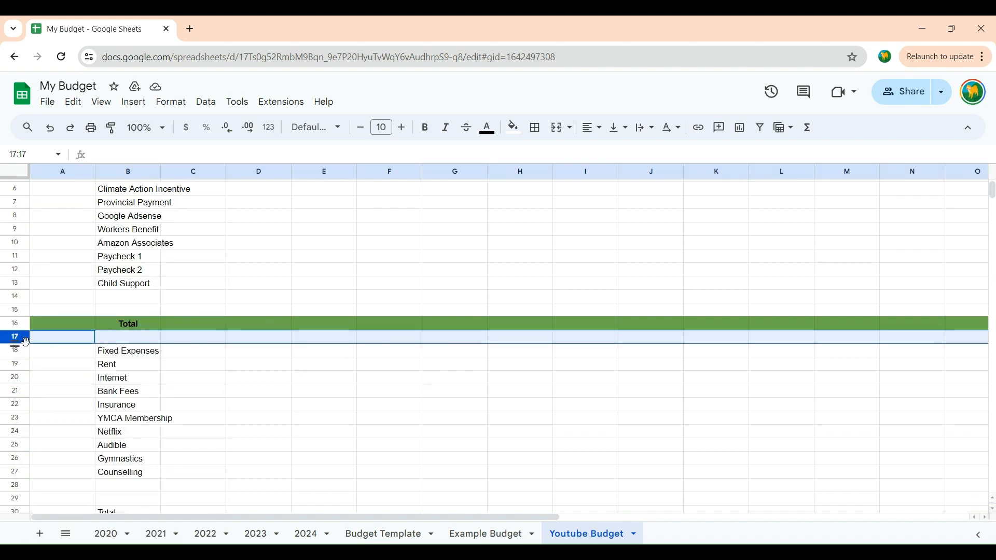
right_click(17, 336)
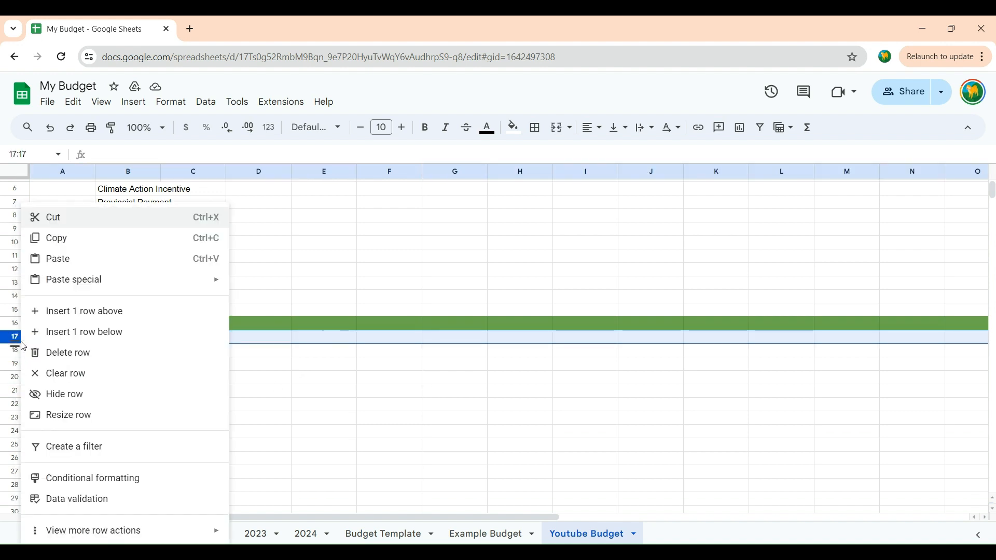
click(79, 356)
click(222, 396)
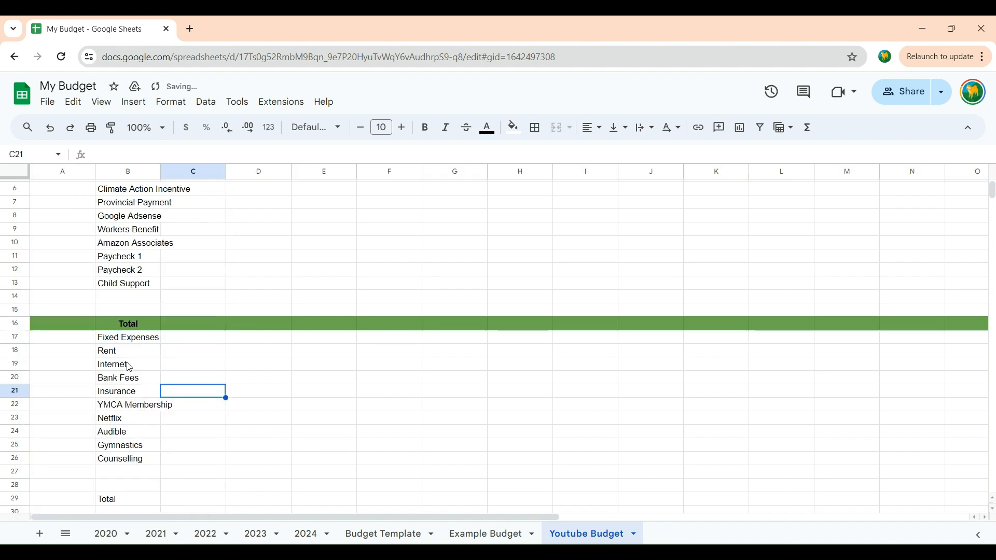
Step: Format the Fixed Expenses heading row 17 with bold, centred text and a light red fill
click(19, 338)
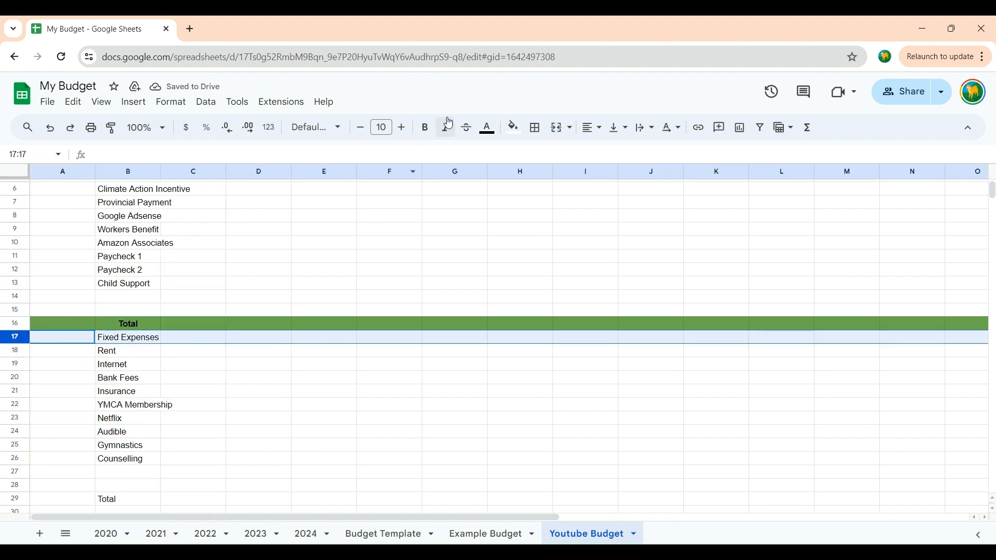
click(434, 131)
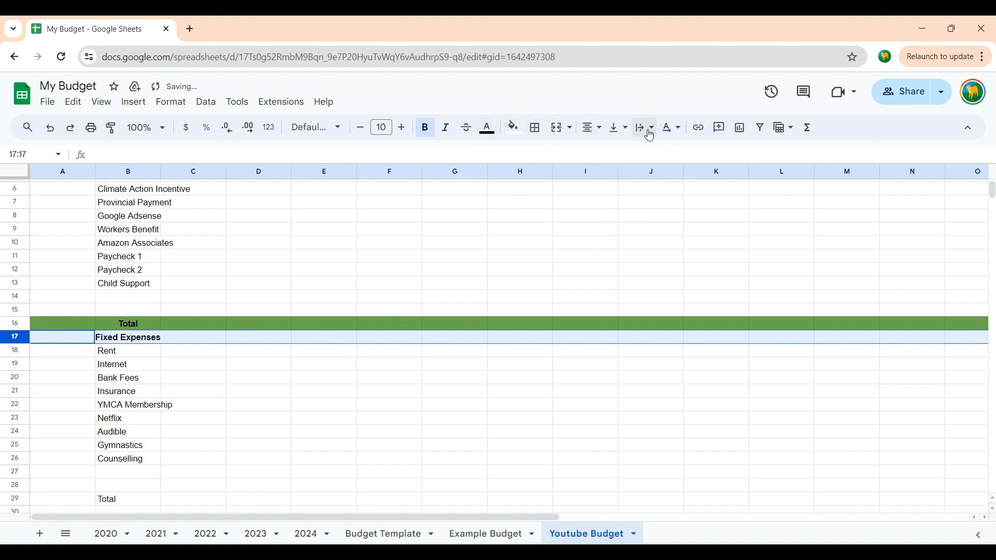
click(514, 128)
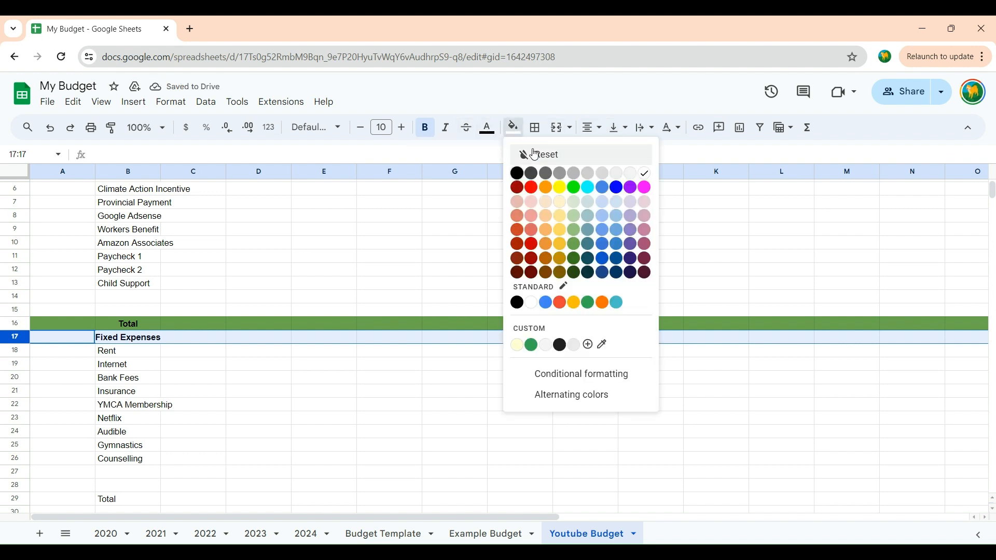
click(528, 208)
click(400, 472)
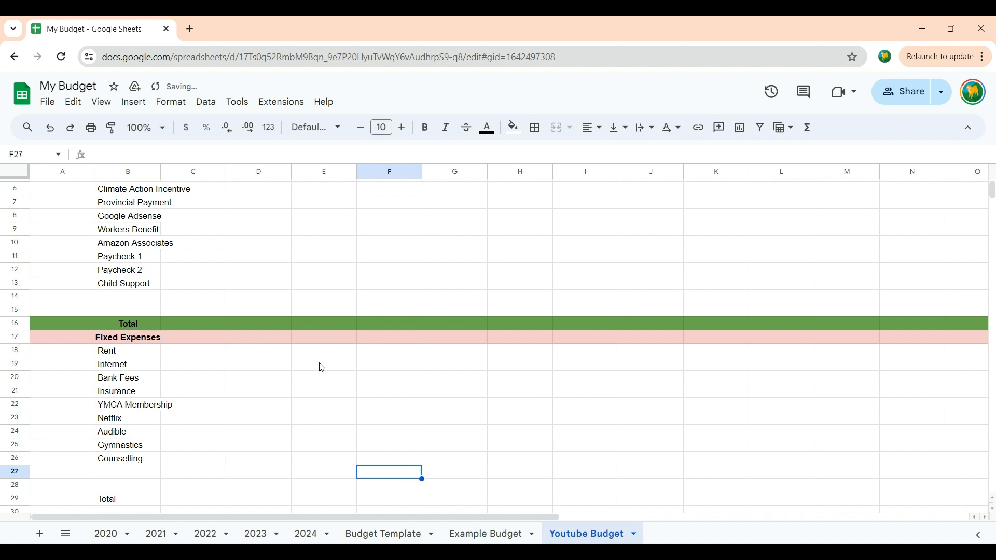
Step: Format the Fixed Expenses Total row 29 with bold, centred text and a medium red fill
scroll(322, 368, down, 2)
click(23, 435)
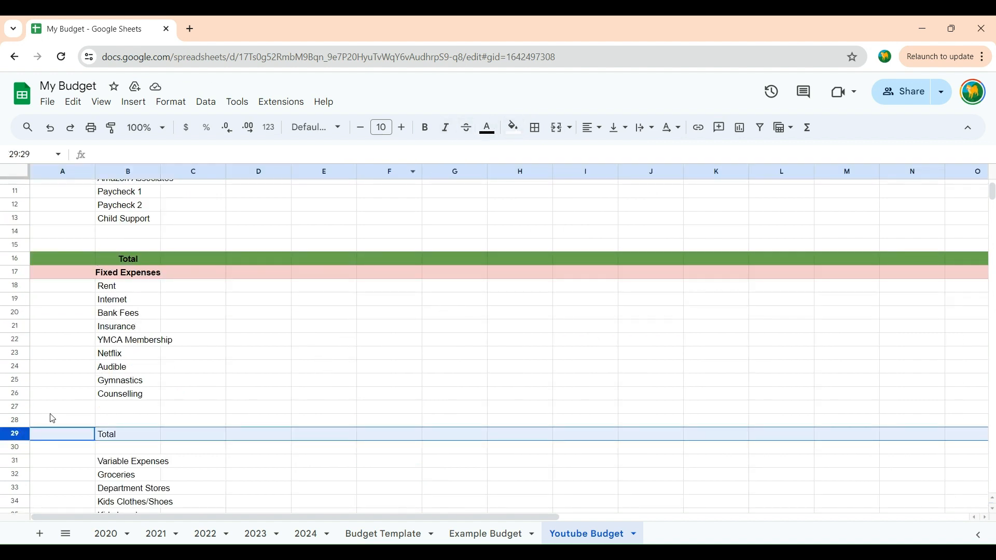
click(424, 129)
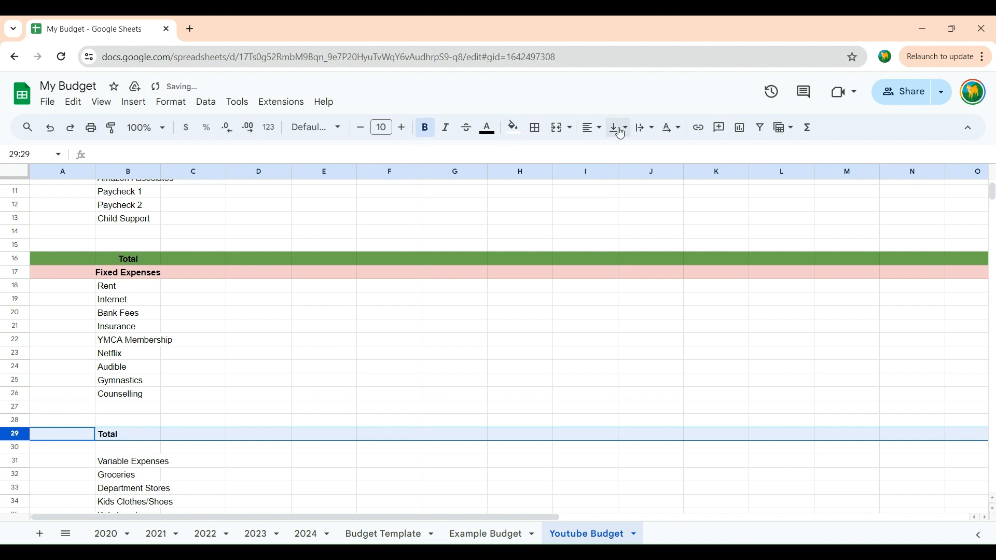
click(601, 136)
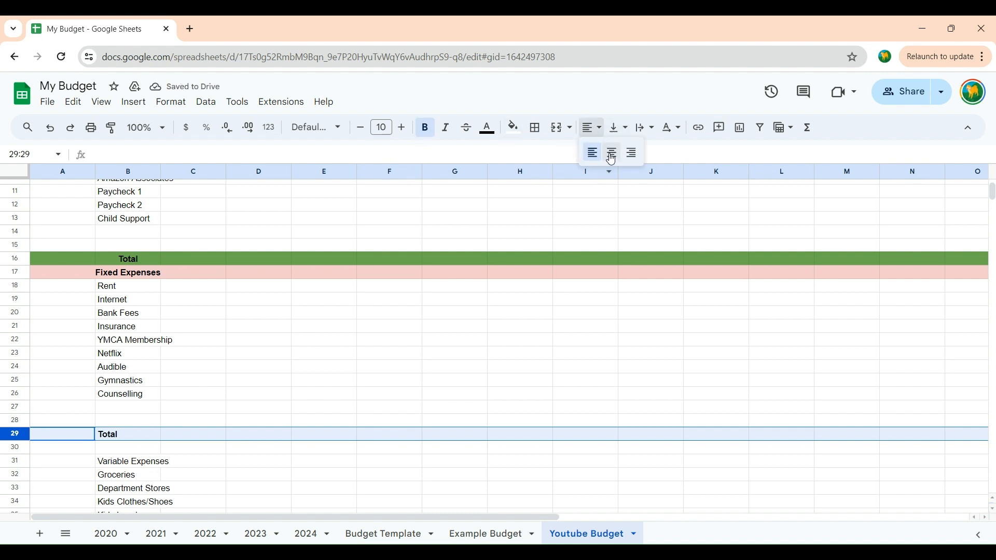
click(609, 152)
click(514, 129)
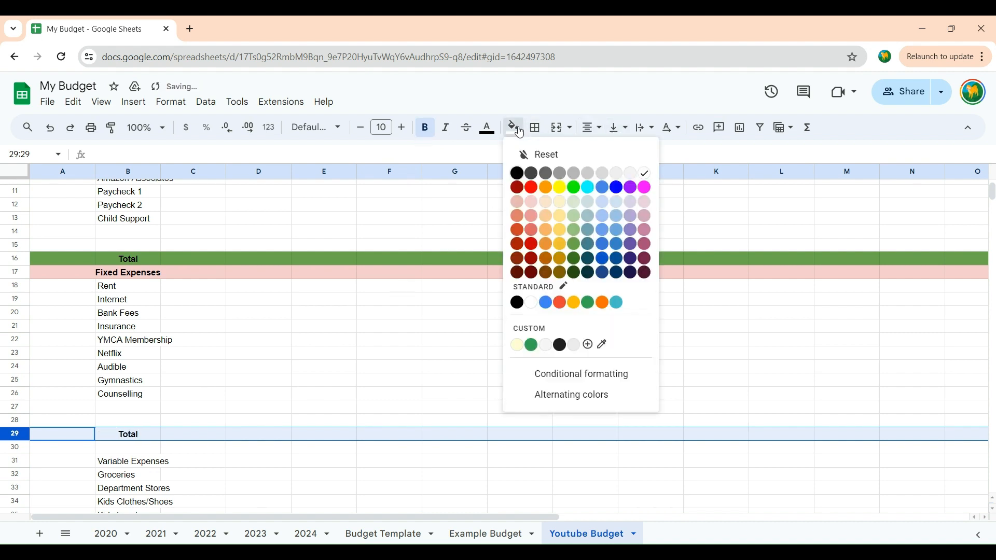
click(534, 234)
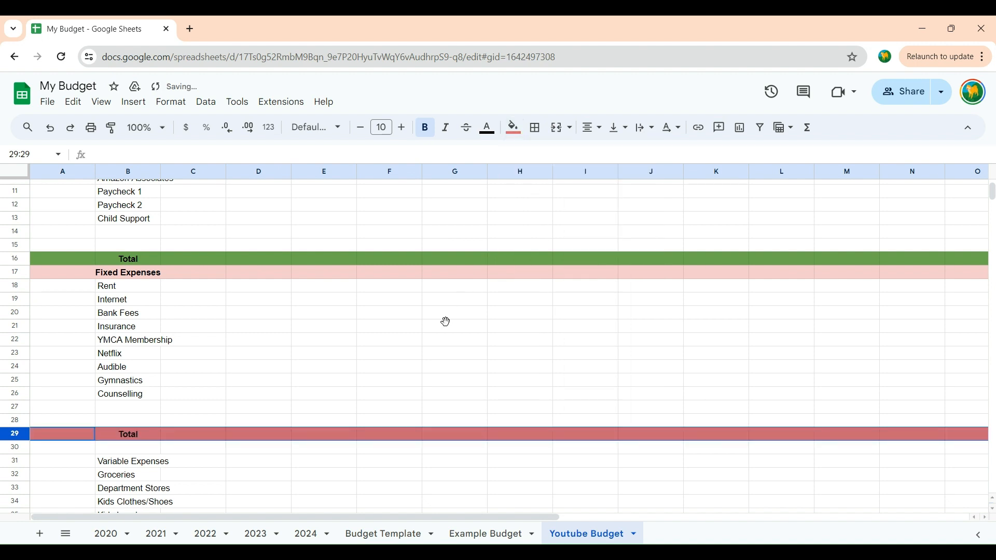
click(444, 323)
Step: Delete the blank row 30 between the Fixed Expenses Total row and the Variable Expenses heading
scroll(447, 325, down, 5)
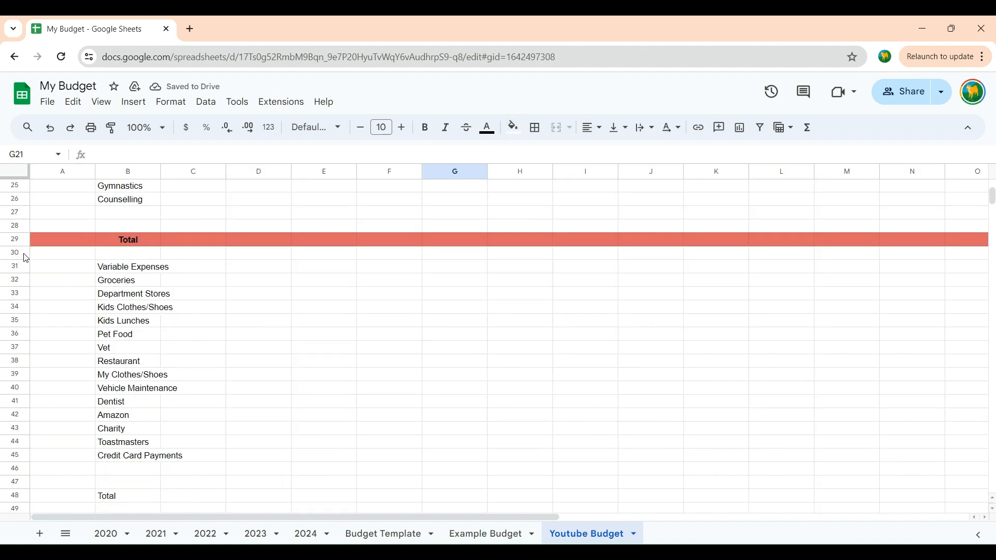
click(23, 254)
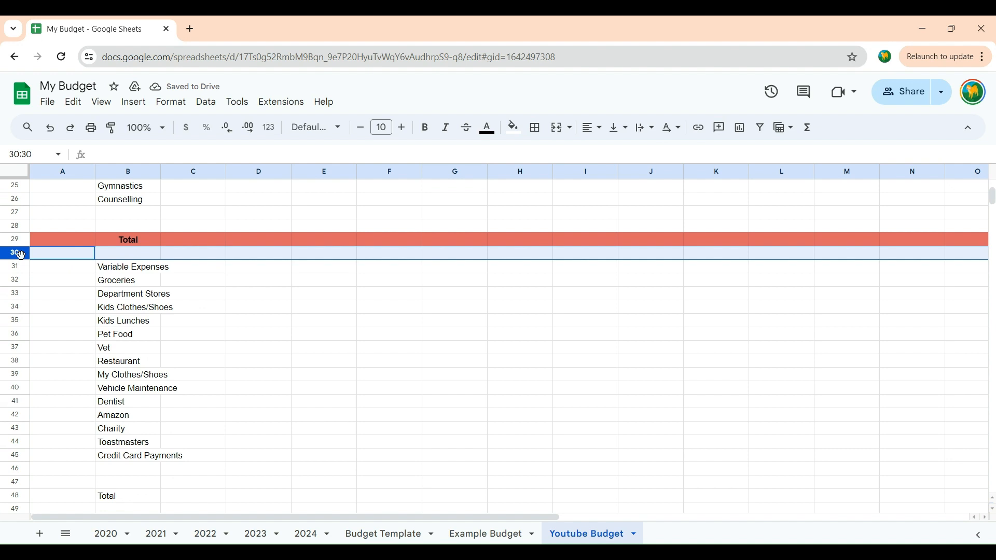
right_click(20, 255)
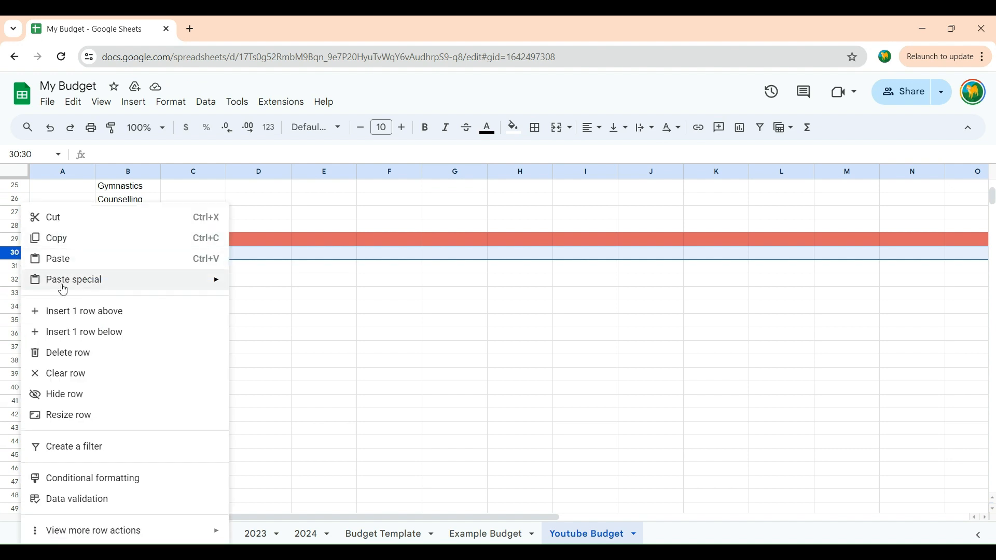
click(73, 353)
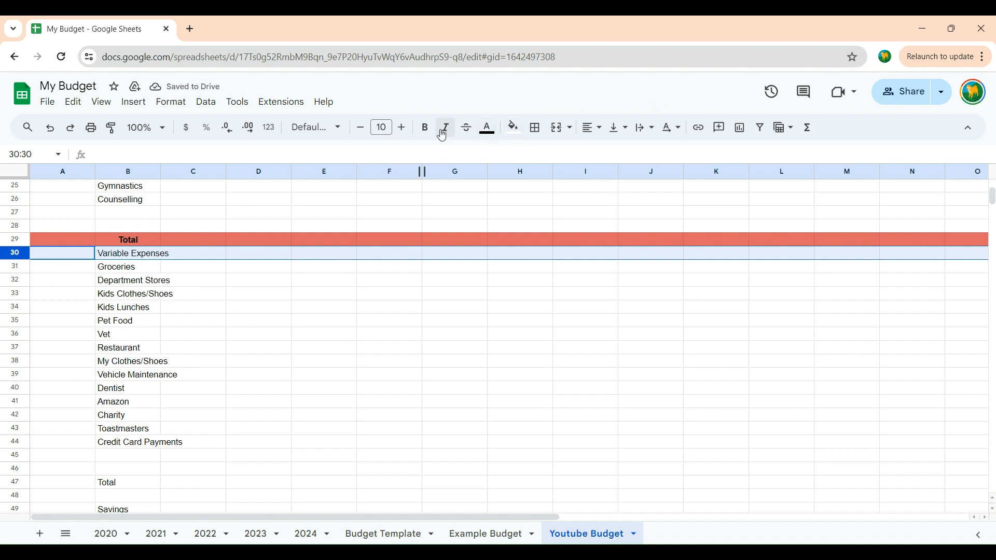
Step: Format the Variable Expenses heading row 30 with bold, centred text and a pale brownish-red fill
click(425, 128)
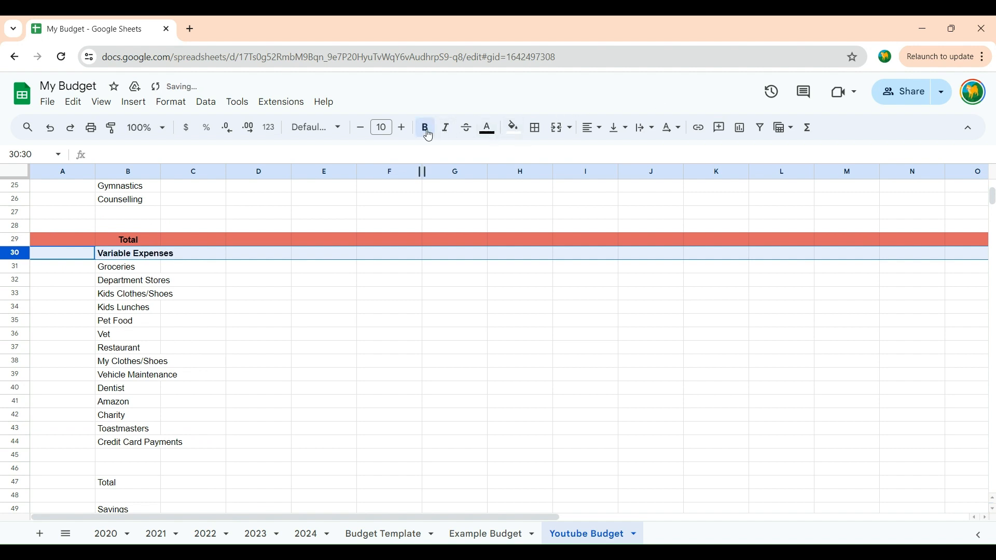
click(592, 128)
click(609, 152)
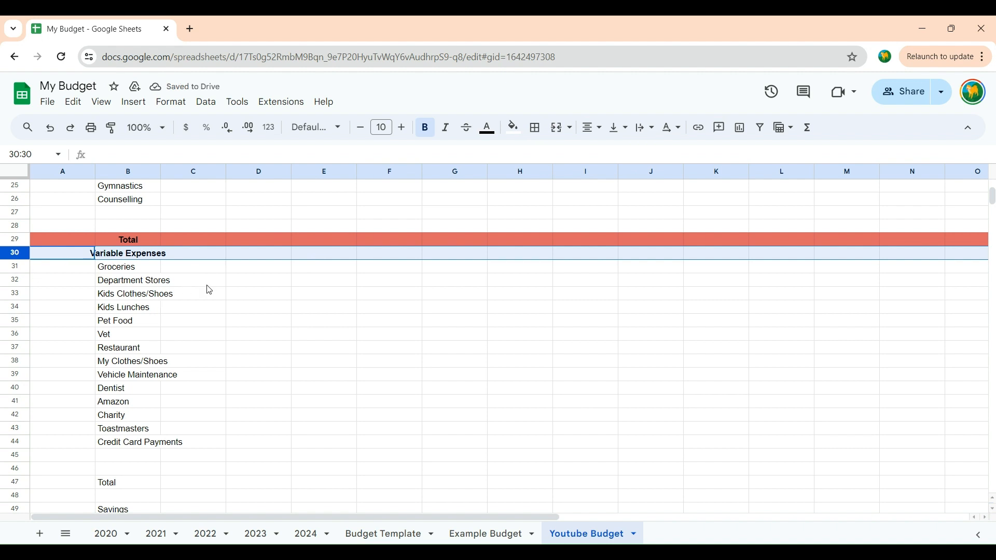
click(515, 130)
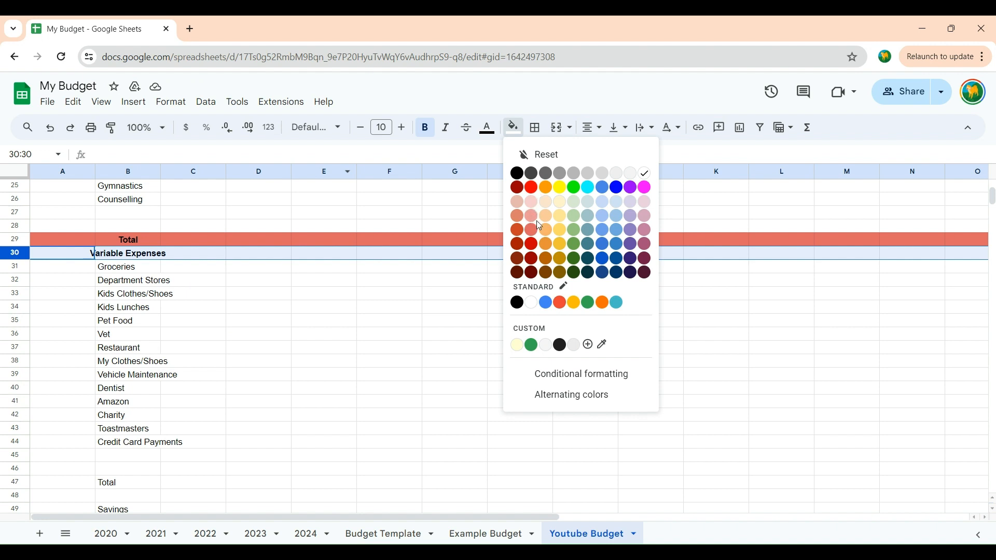
click(515, 205)
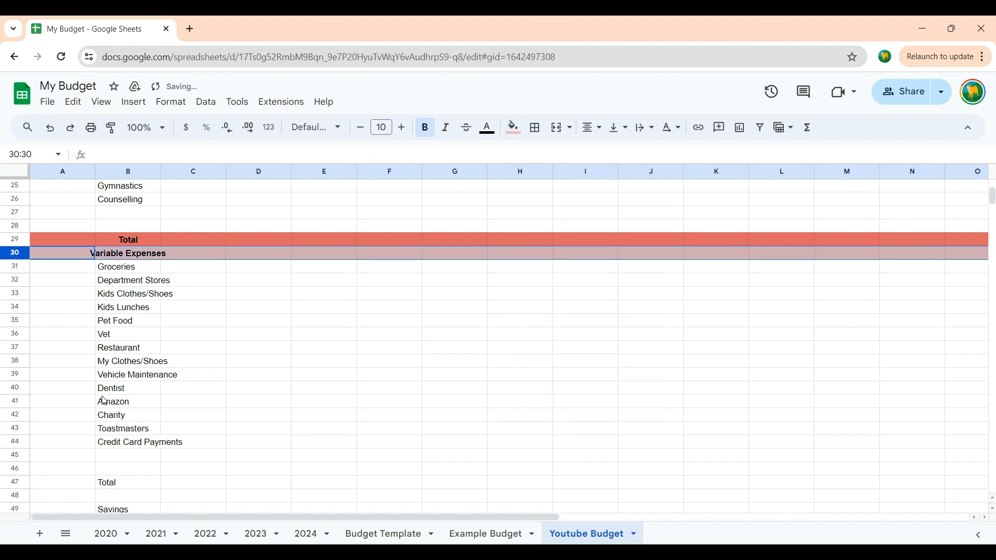
click(317, 429)
Step: Auto-fit the width of column B to its longest category name
scroll(199, 397, down, 2)
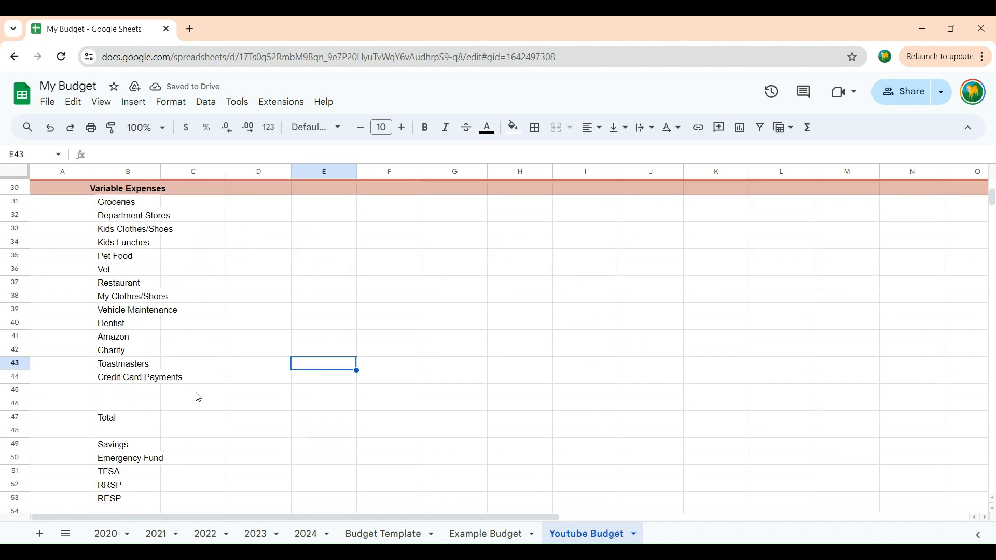
scroll(227, 365, up, 3)
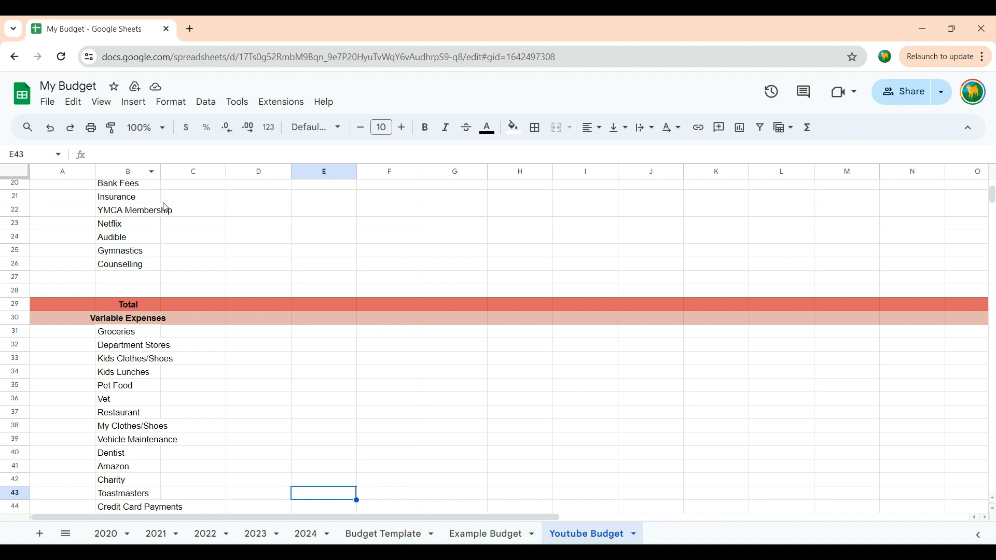
double_click(161, 173)
scroll(227, 374, down, 2)
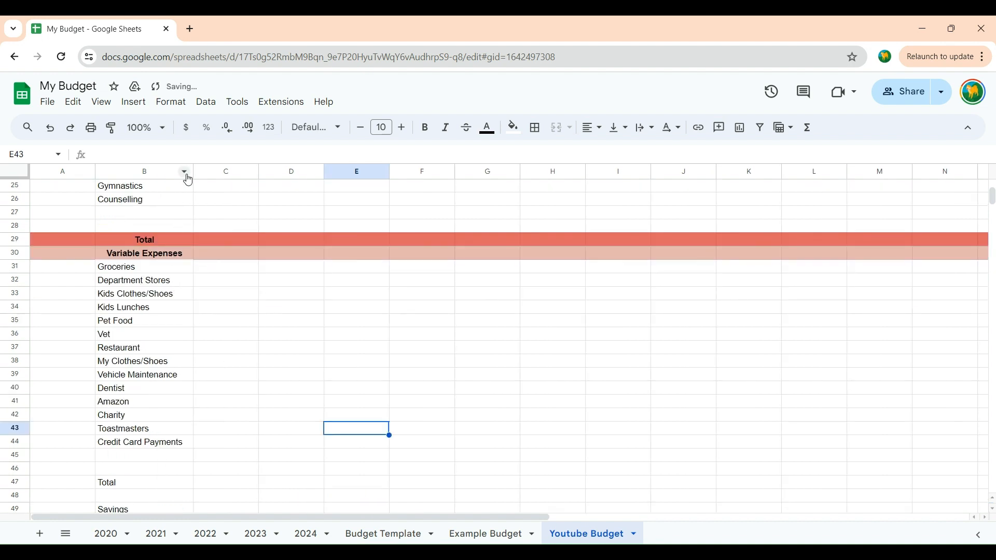
Step: Make the Variable Expenses Total row 47 bold and centre its text horizontally
scroll(202, 445, down, 2)
scroll(212, 398, up, 2)
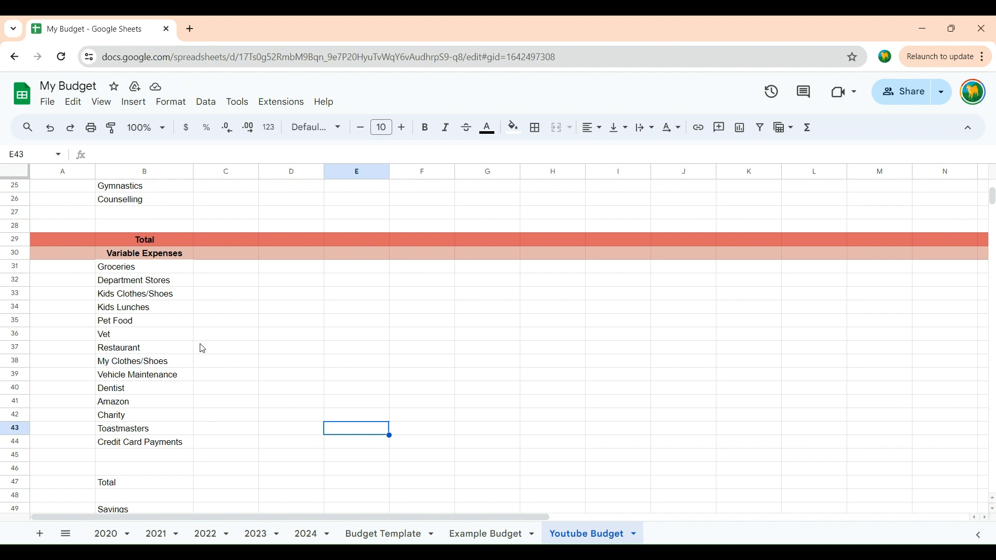
scroll(195, 371, down, 4)
scroll(71, 369, up, 6)
scroll(71, 369, down, 4)
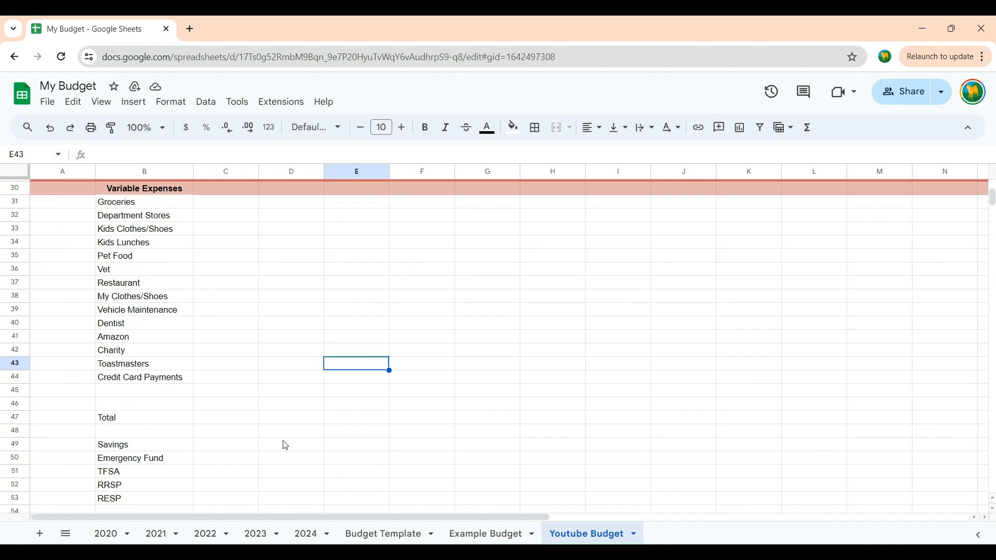
click(20, 418)
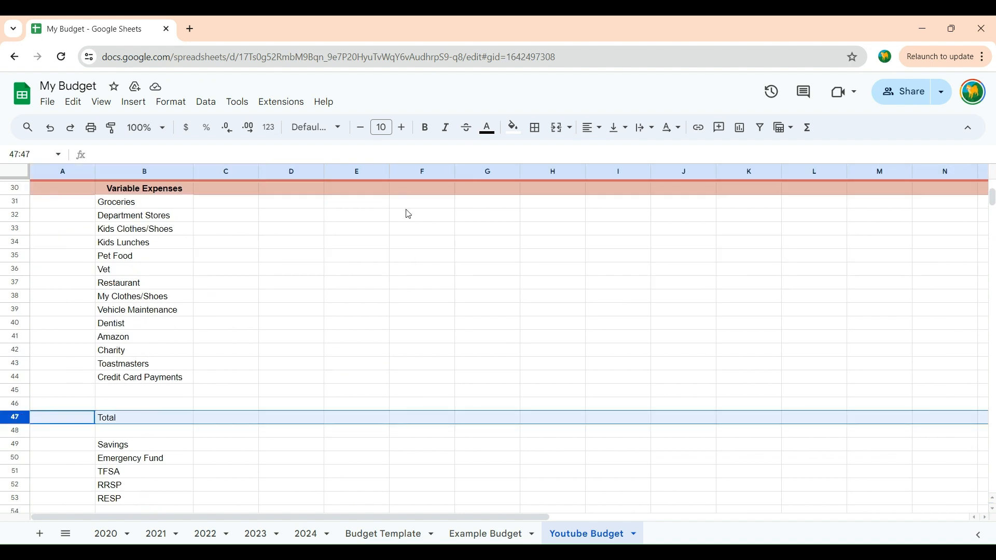
click(426, 128)
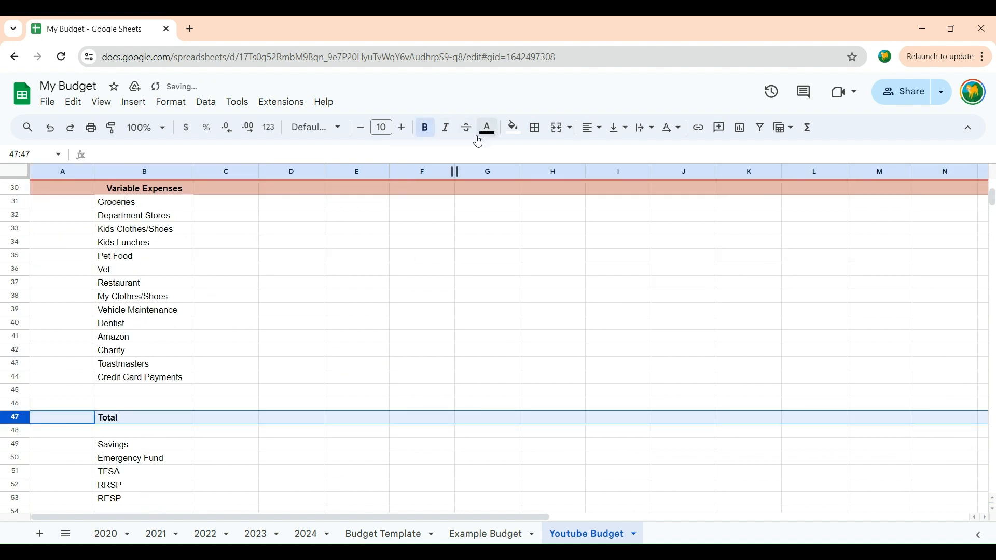
click(584, 132)
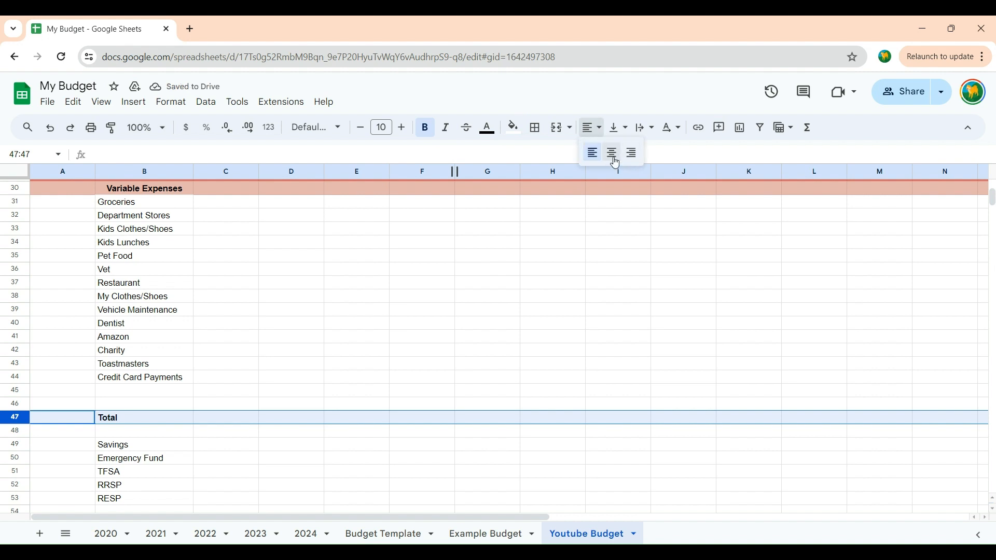
click(613, 154)
Step: Fill the Variable Expenses Total row 47 with the same medium red as the Fixed Expenses Total row
click(514, 133)
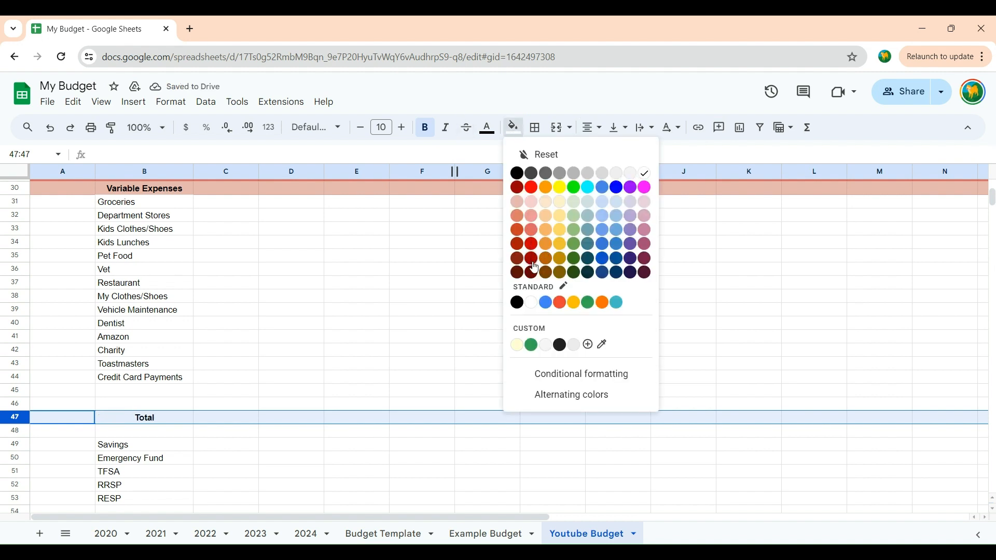
click(532, 244)
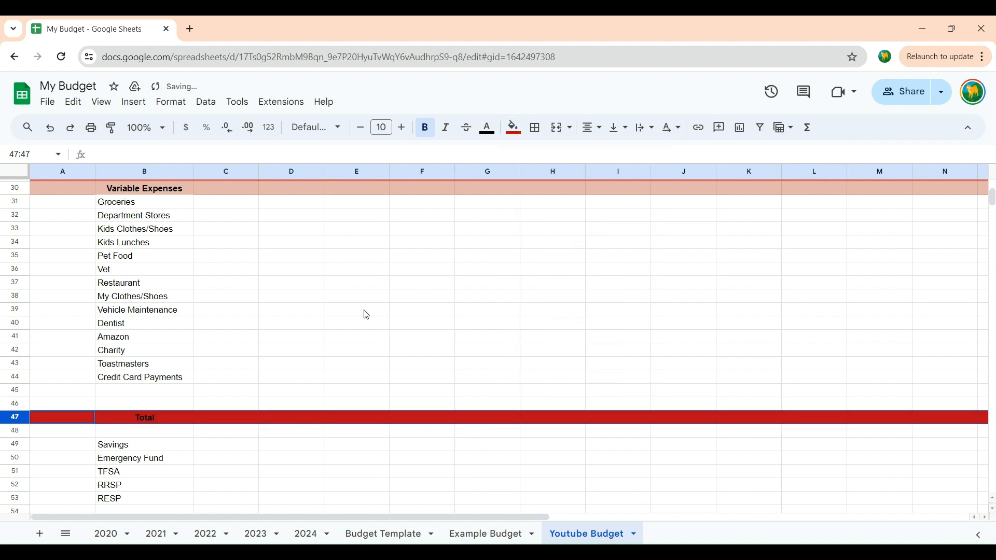
click(514, 127)
click(532, 236)
click(462, 326)
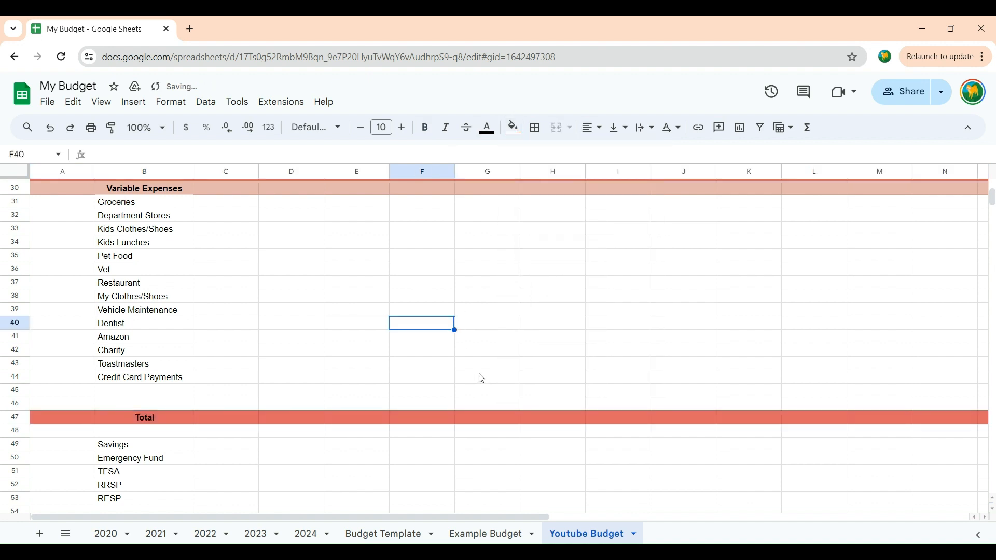
Step: Delete the blank row 48 between the Variable Expenses Total row and the Savings heading
scroll(482, 379, down, 5)
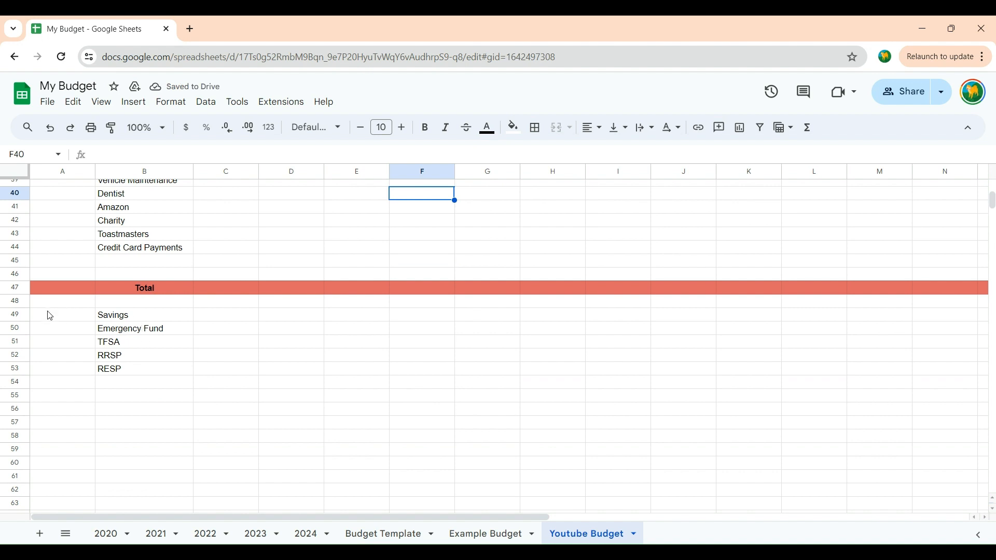
click(23, 319)
click(20, 302)
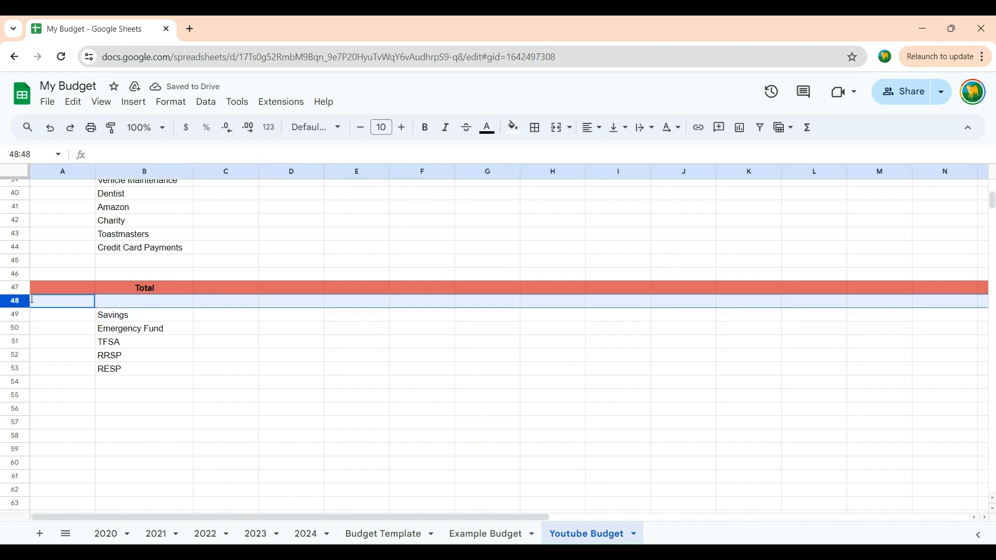
right_click(25, 303)
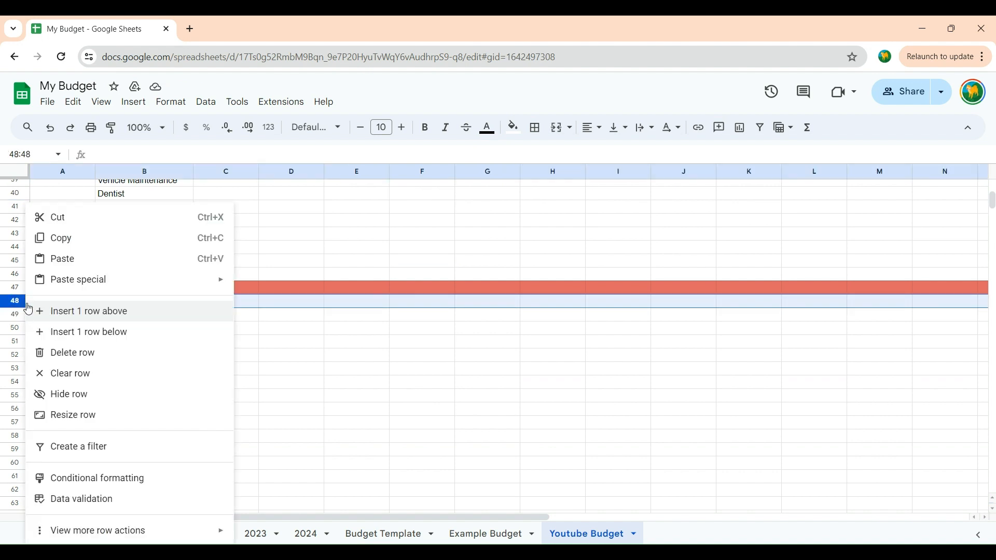
click(83, 351)
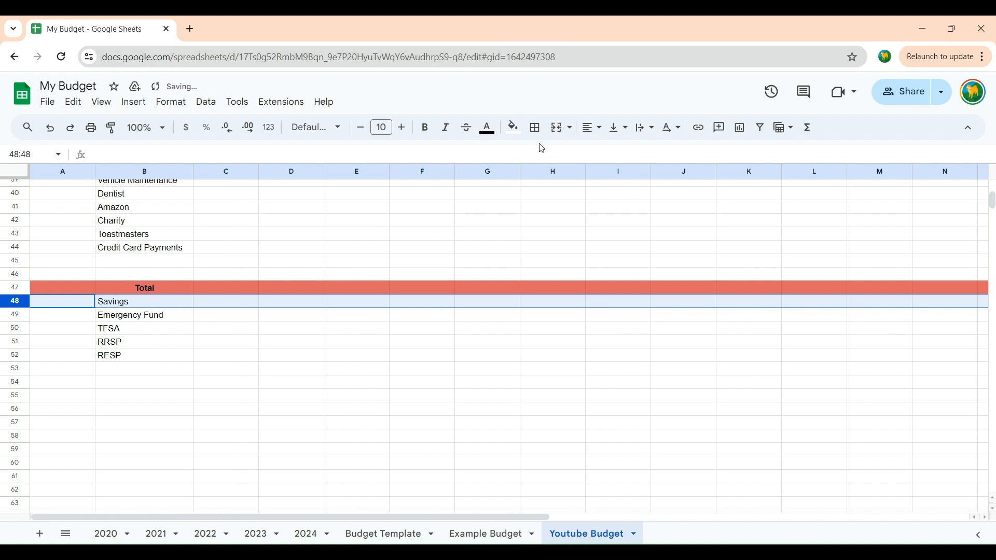
Step: Format the Savings heading row 48 with bold, centred text and the same dark green fill as the income Total row
click(426, 128)
click(593, 128)
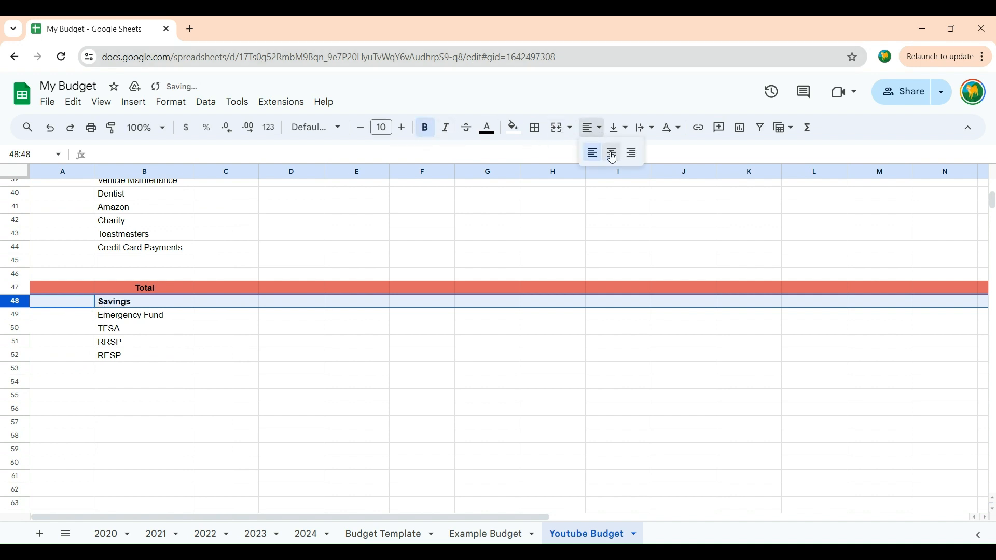
click(611, 150)
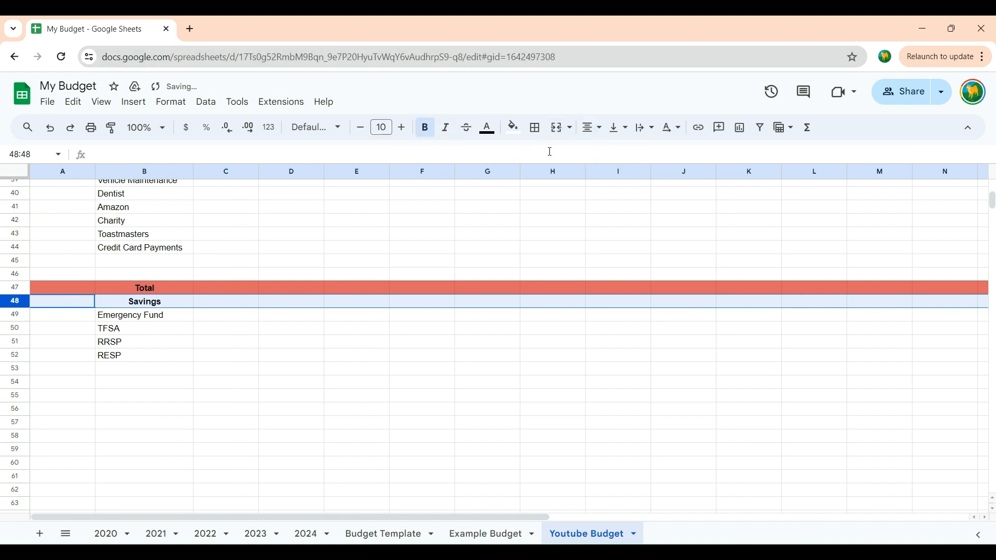
click(515, 130)
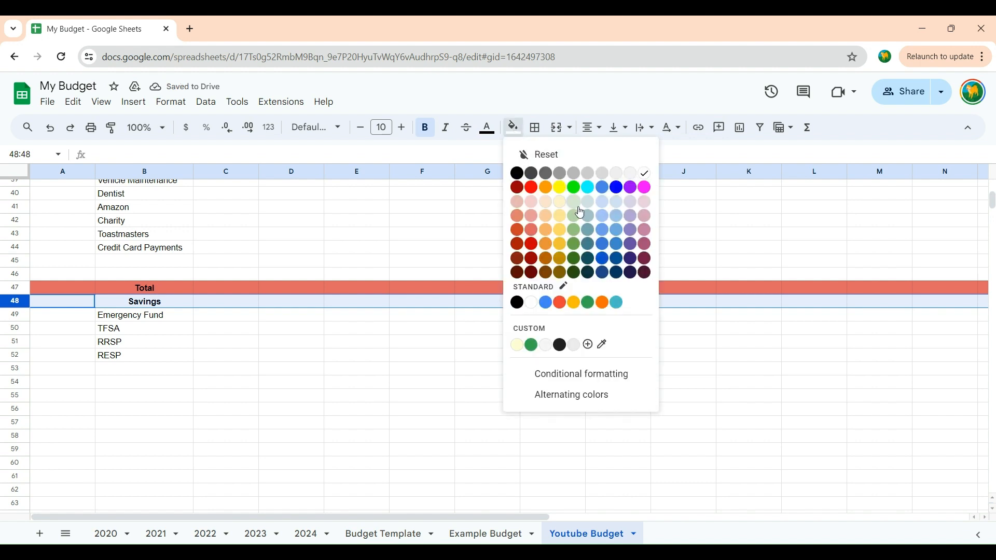
click(577, 252)
click(386, 342)
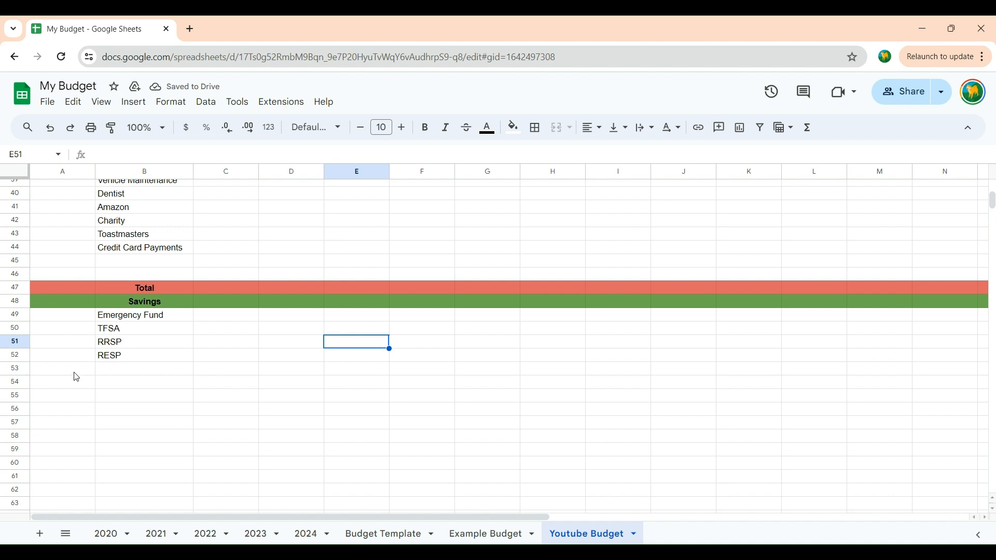
Step: Enter the label Total in cell B55 below the savings categories
double_click(110, 395)
text(T)
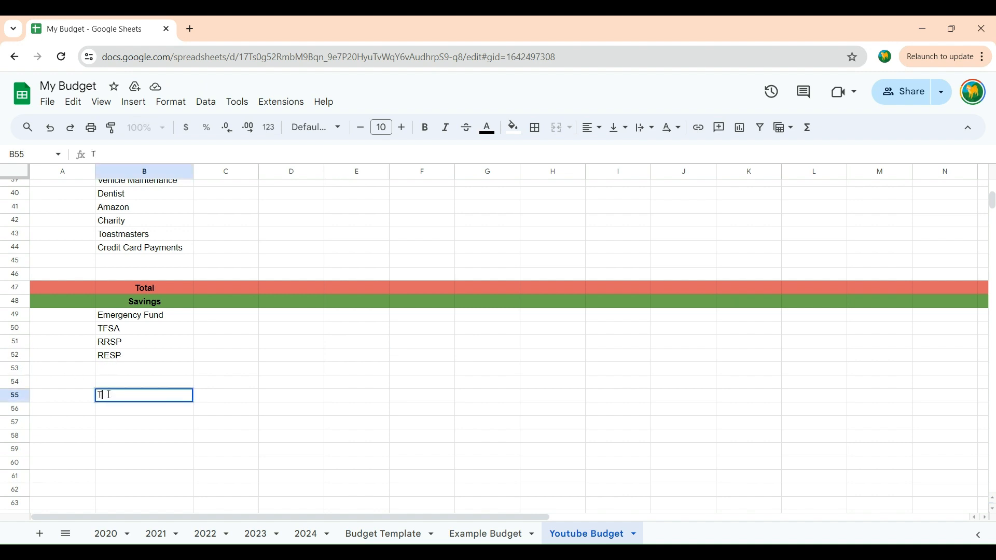
text(otal)
click(85, 407)
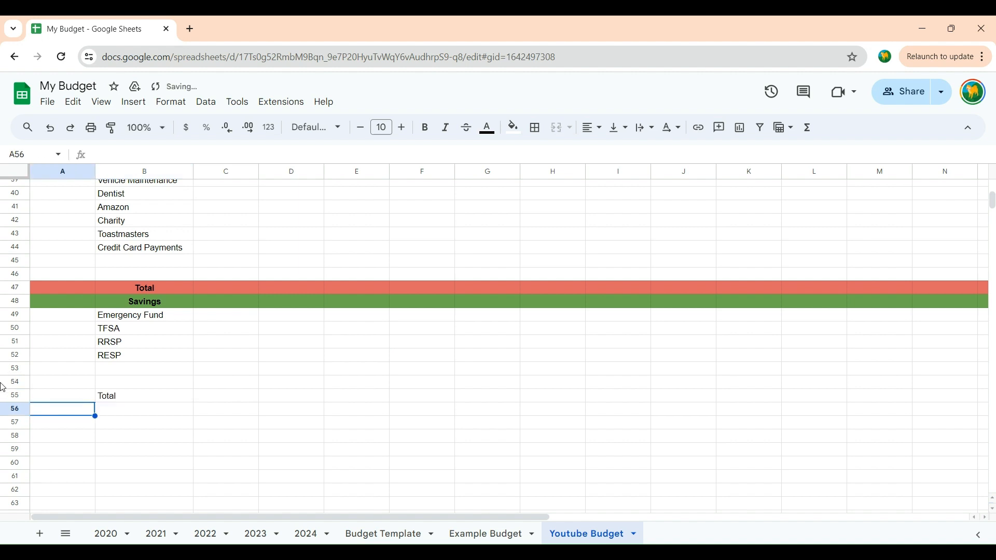
Step: Format the savings Total row 55 with bold, centred text and a darker green fill than the Savings heading row
click(24, 398)
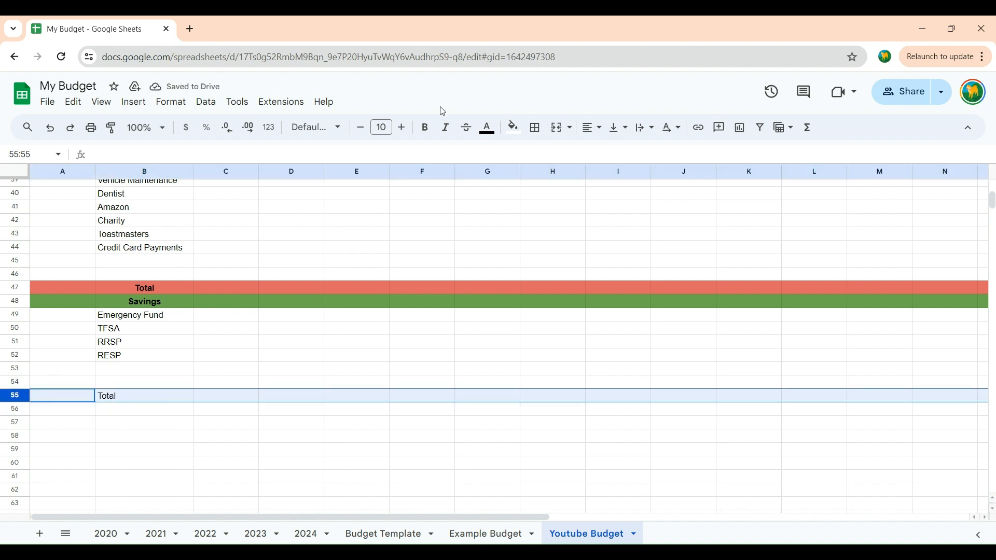
click(425, 127)
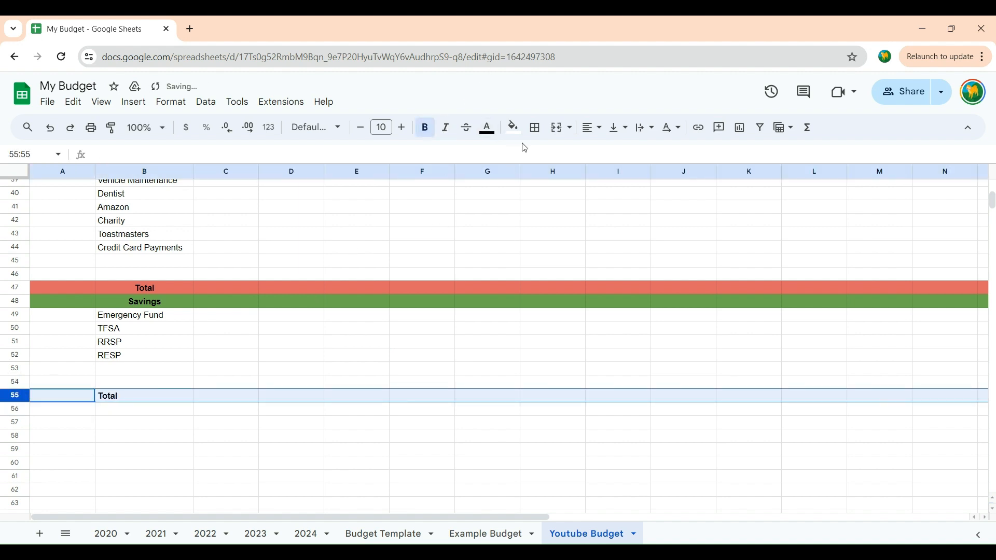
click(597, 131)
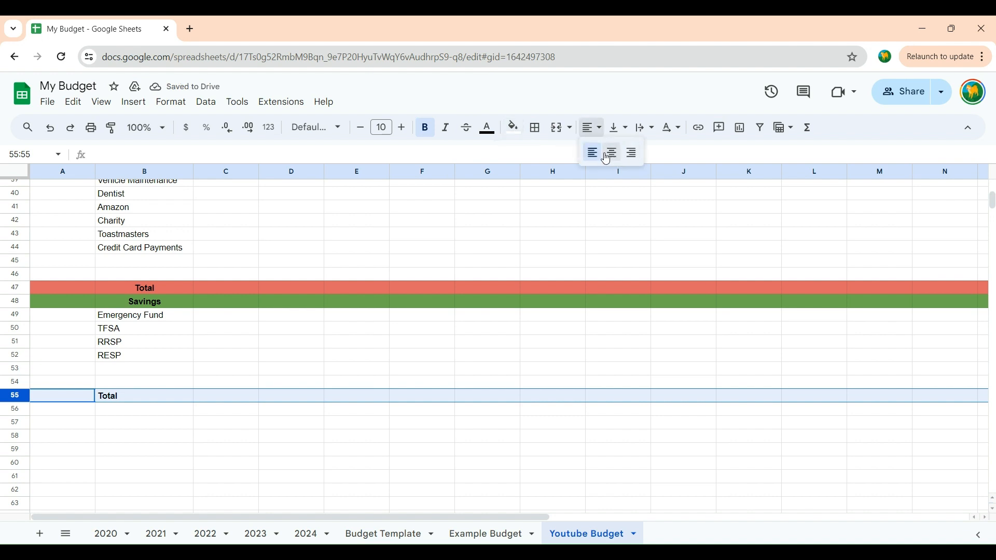
click(612, 153)
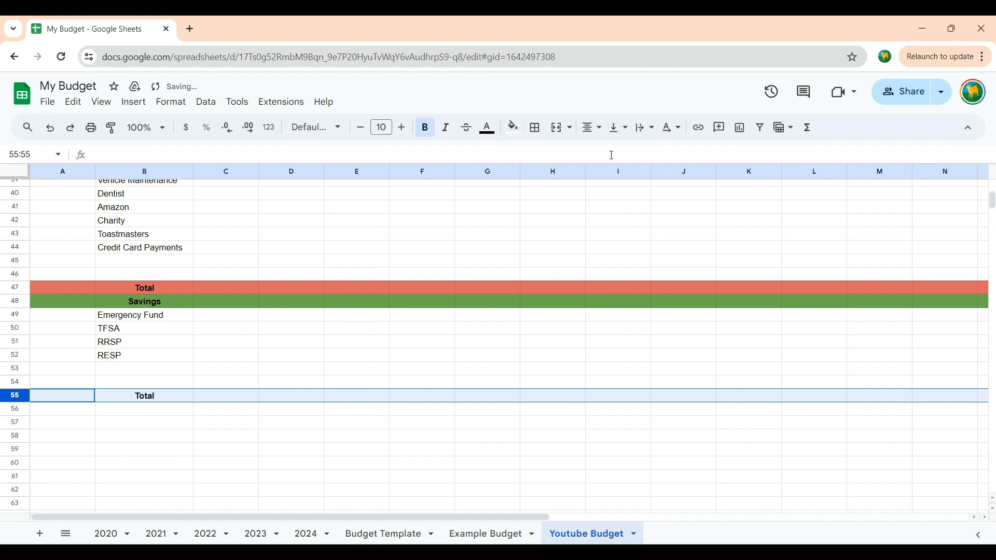
click(514, 130)
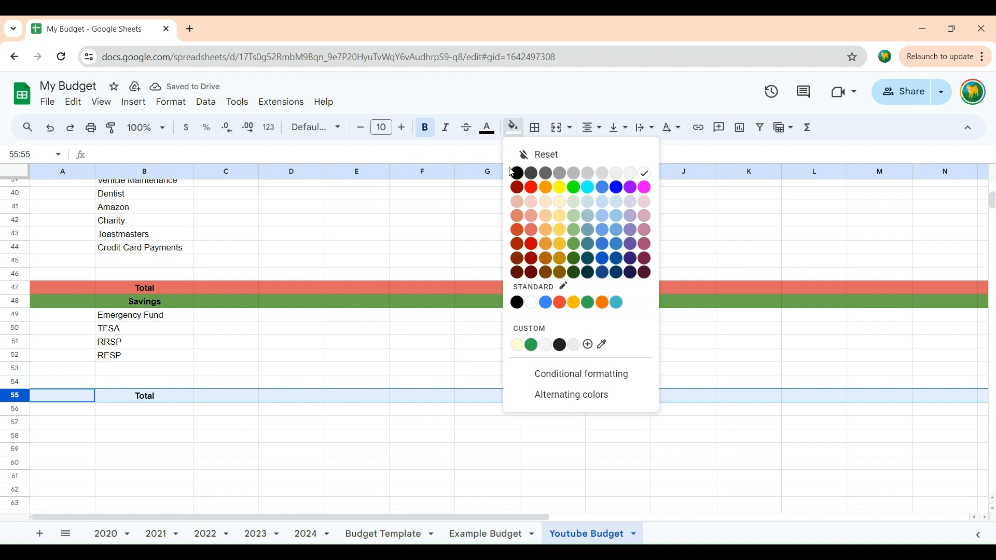
click(574, 258)
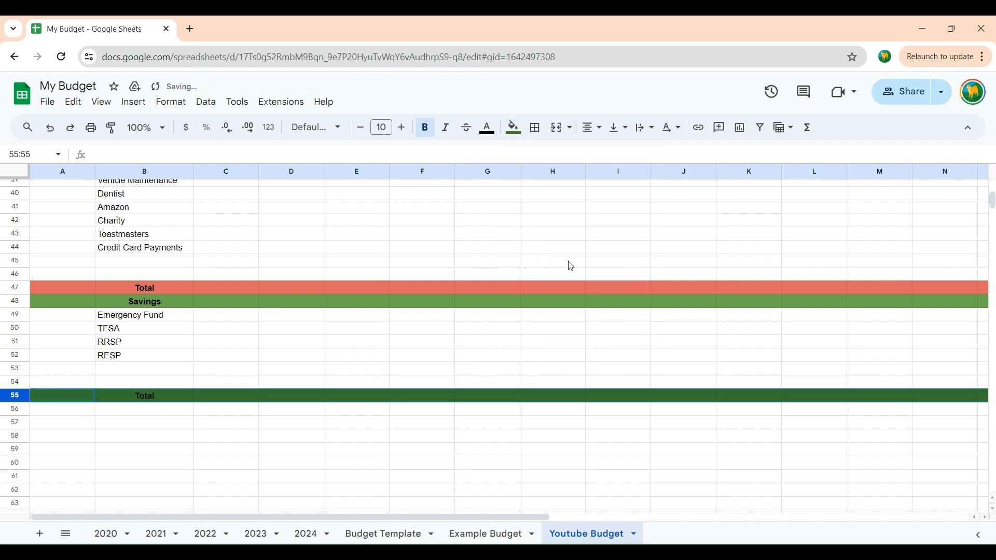
click(484, 436)
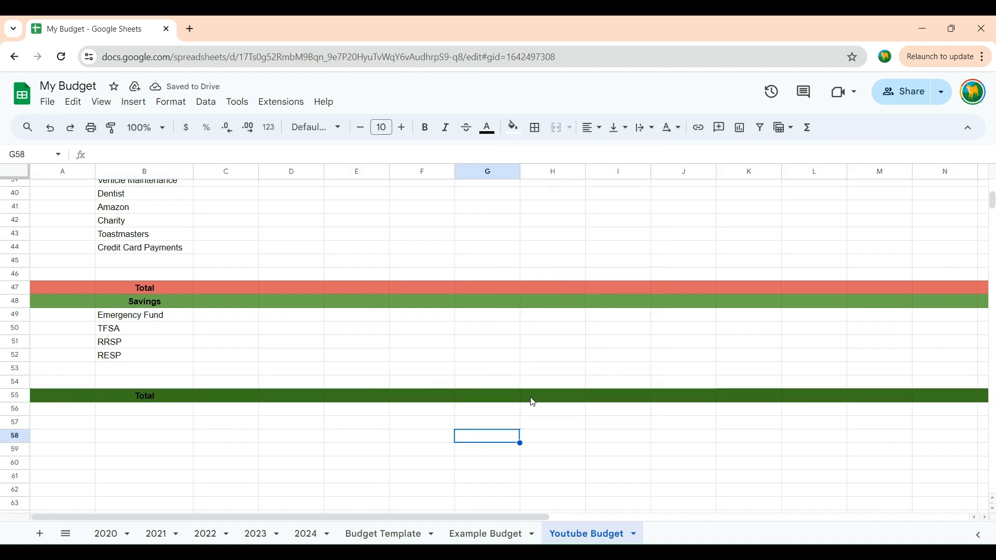
Step: Left-align the income Total label in cell B16
scroll(532, 401, up, 3)
scroll(533, 401, up, 6)
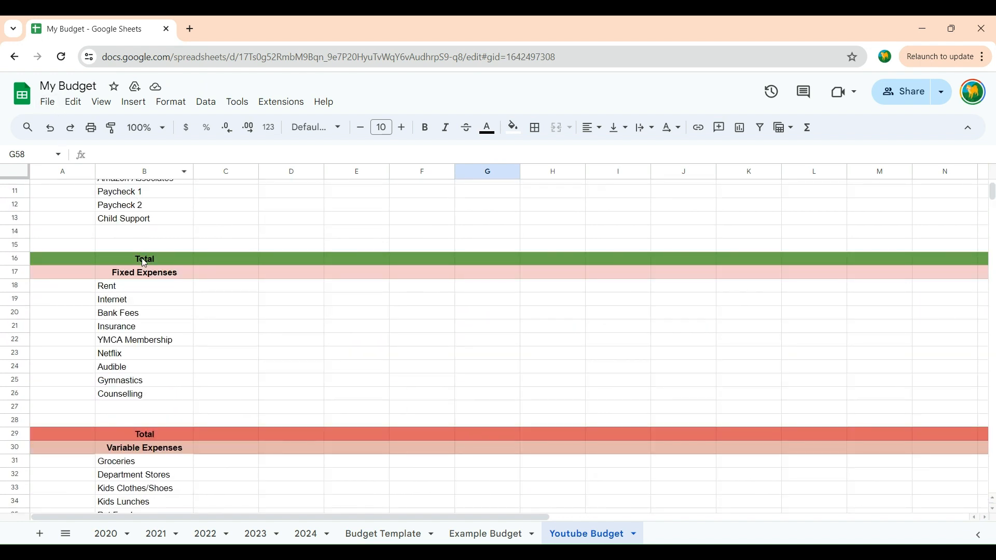
scroll(220, 299, up, 2)
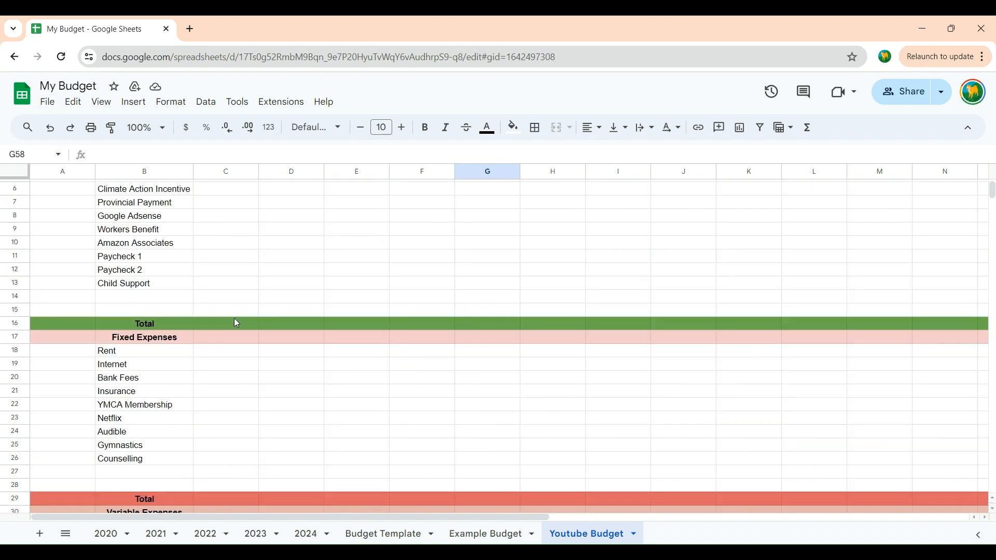
scroll(91, 324, up, 2)
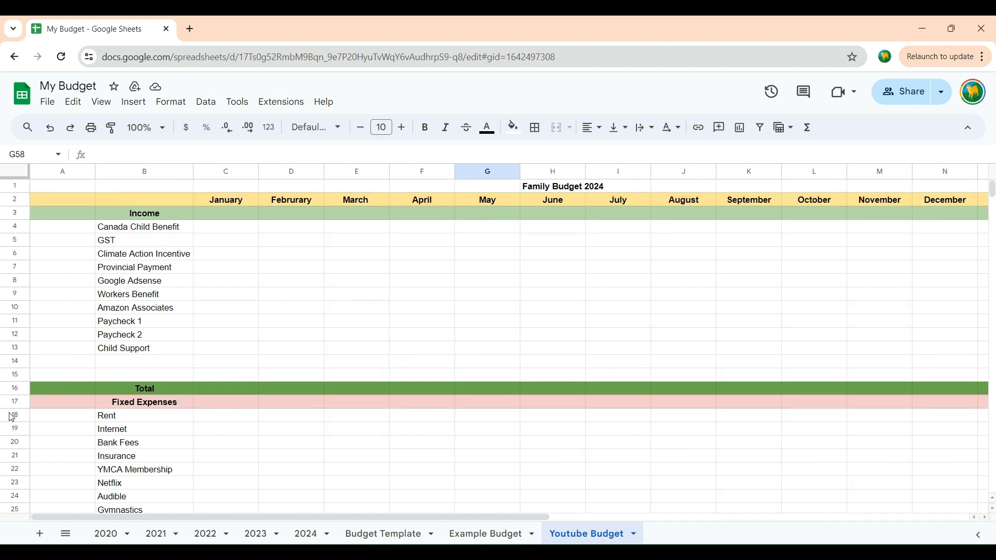
click(14, 388)
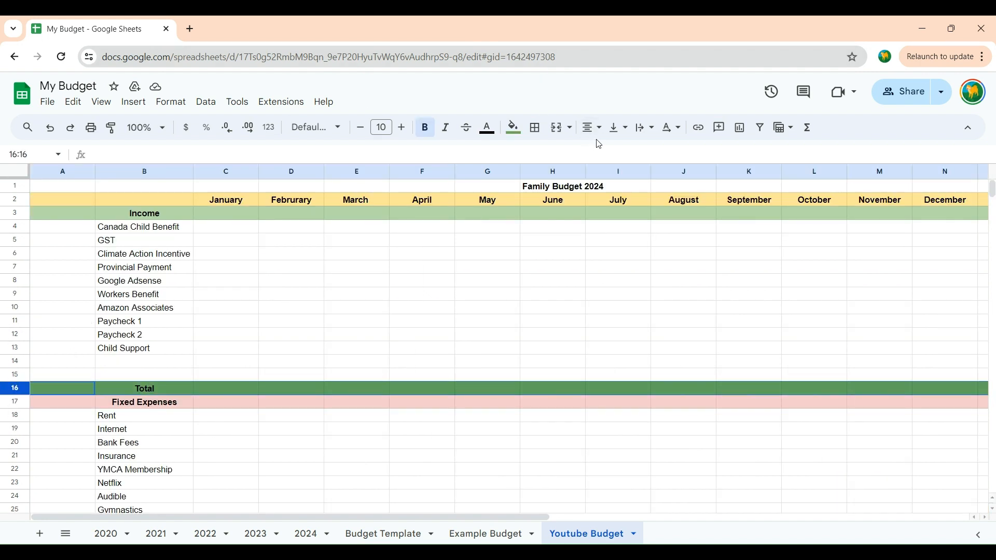
click(438, 486)
click(180, 390)
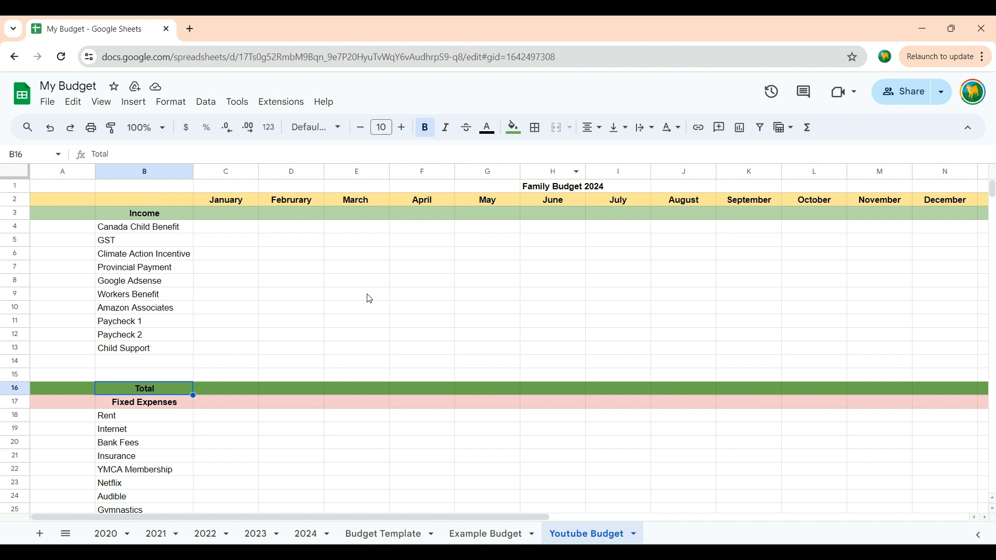
click(599, 130)
click(591, 152)
Step: Left-align the Fixed Expenses Total label in cell B29
scroll(512, 437, down, 3)
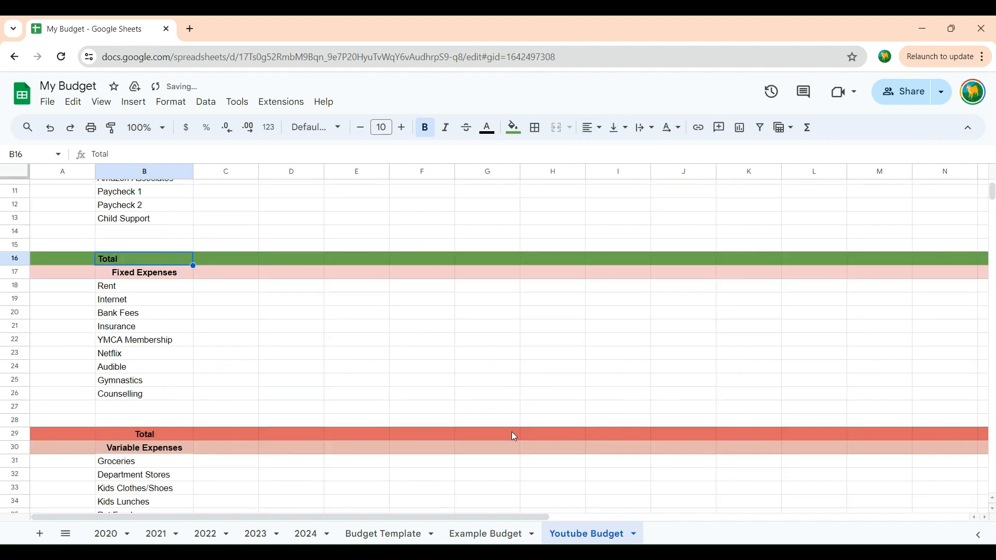
scroll(515, 437, down, 3)
click(147, 304)
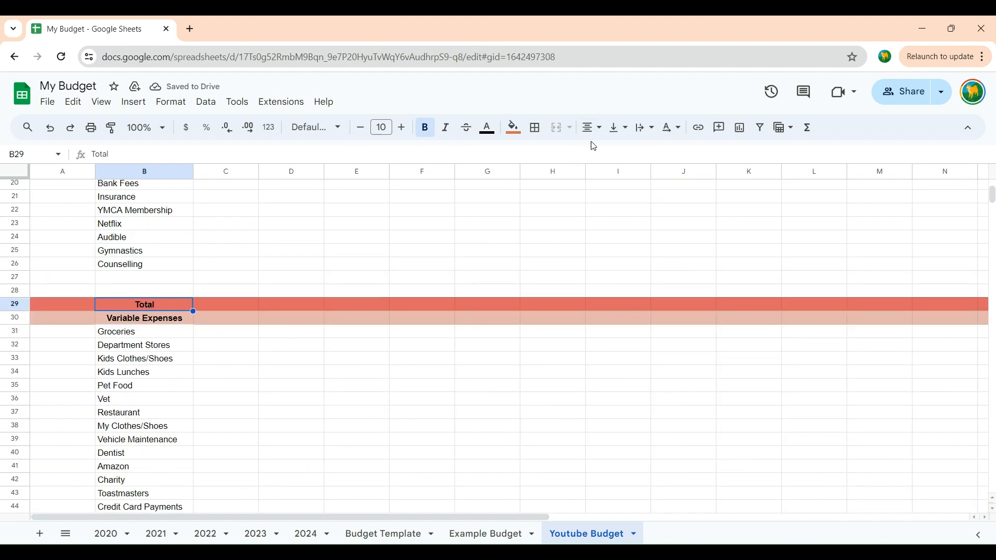
click(593, 129)
click(601, 152)
Step: Left-align the Variable Expenses Total label in cell B47
scroll(420, 299, down, 3)
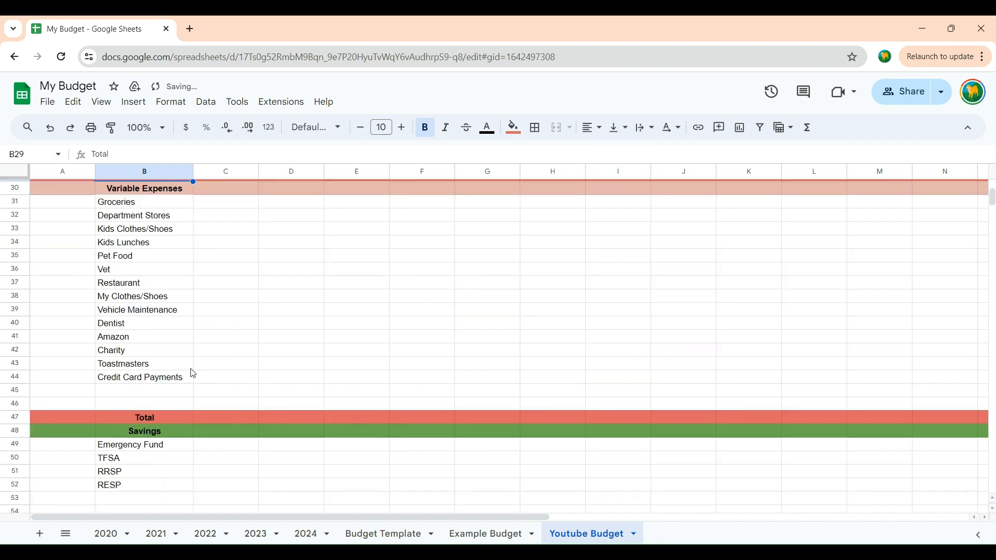
click(128, 418)
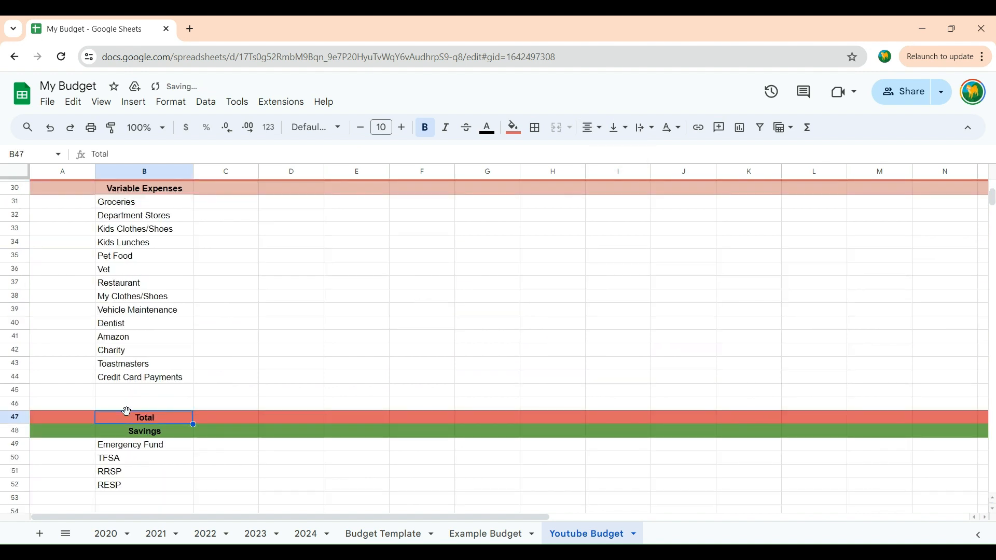
click(604, 130)
click(593, 153)
click(486, 341)
Step: Fill the Family Budget 2024 title row 1 with light blue
scroll(608, 384, up, 10)
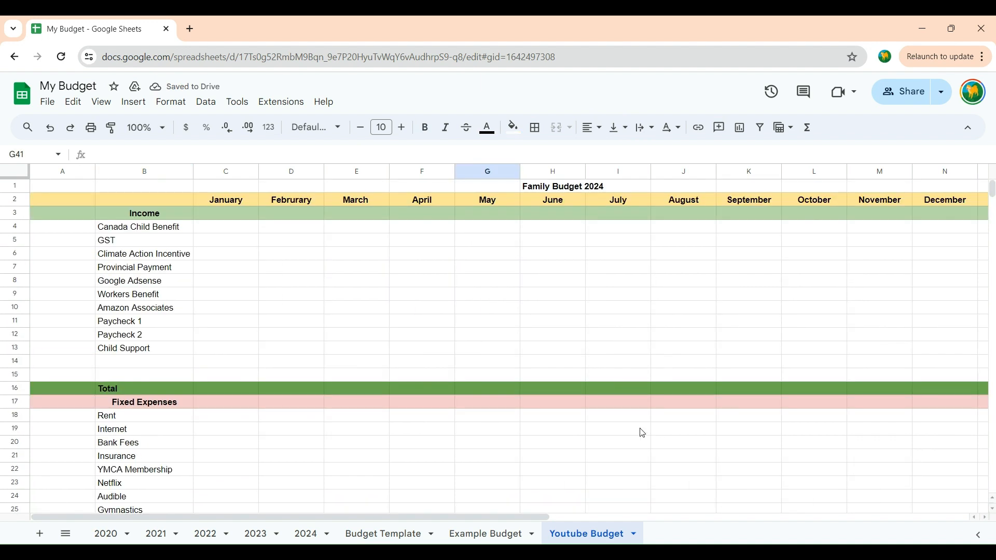
click(19, 189)
click(515, 128)
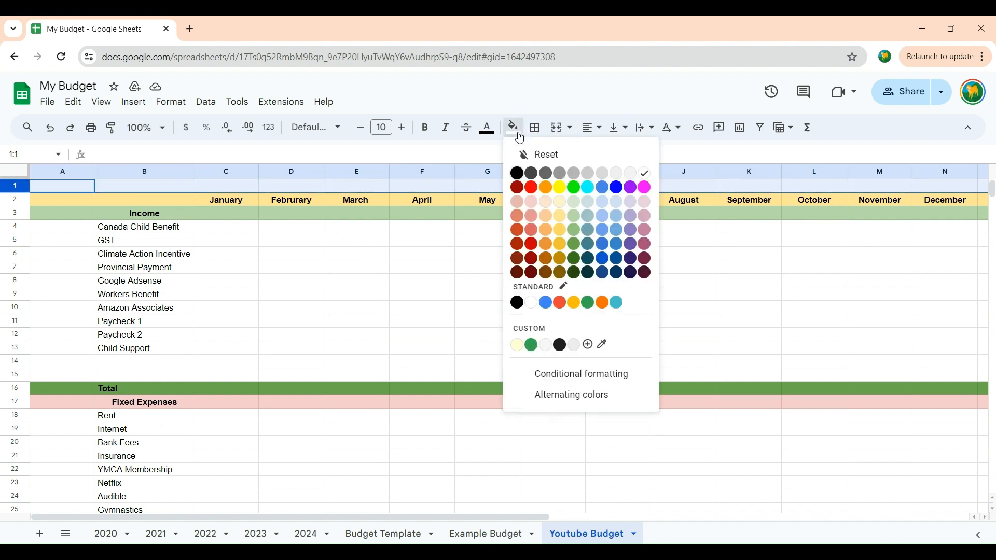
click(622, 215)
click(603, 265)
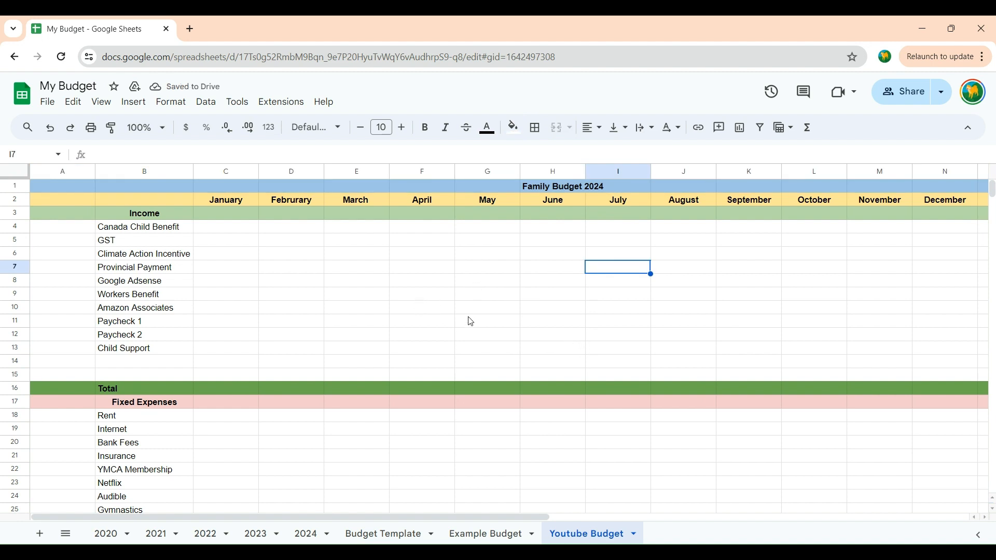
scroll(470, 319, down, 2)
scroll(462, 322, down, 3)
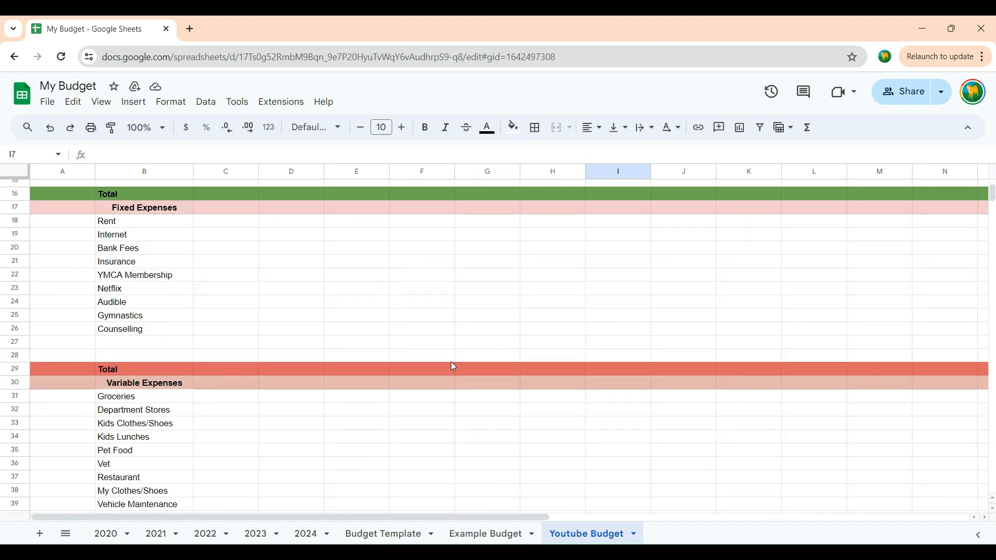
scroll(454, 367, down, 3)
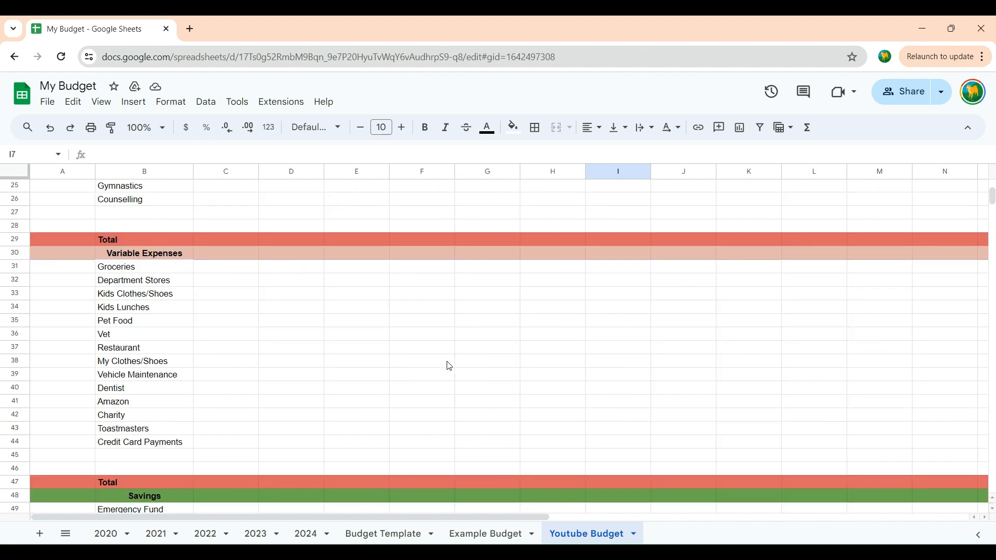
scroll(450, 366, down, 6)
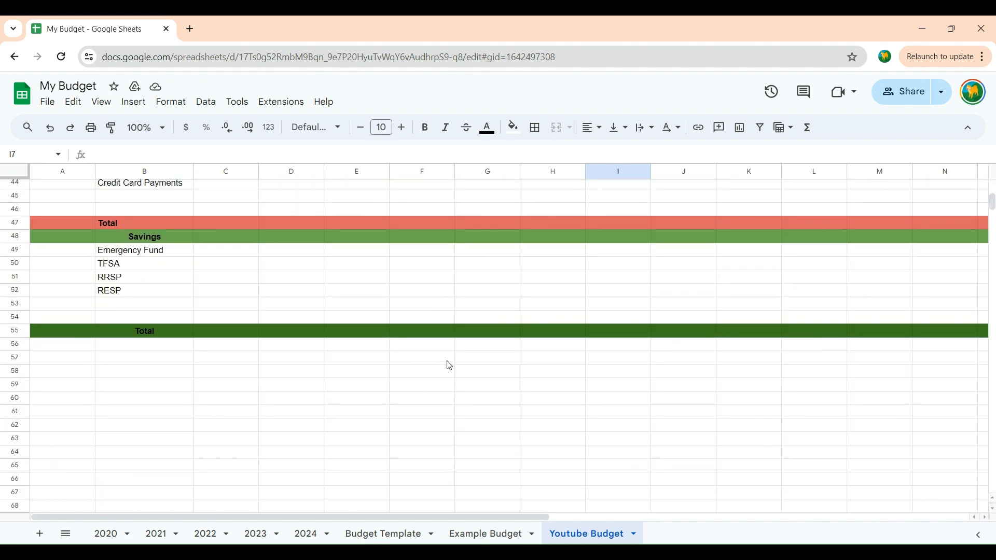
scroll(450, 366, up, 14)
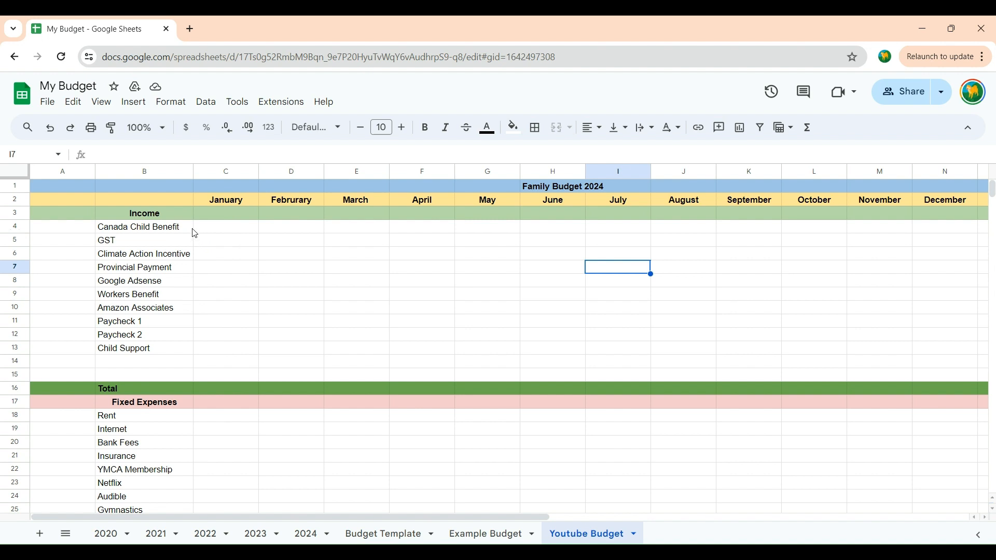
Step: Total the January income cells C4:C15 with a SUM formula in cell C16 of the Total row
click(224, 231)
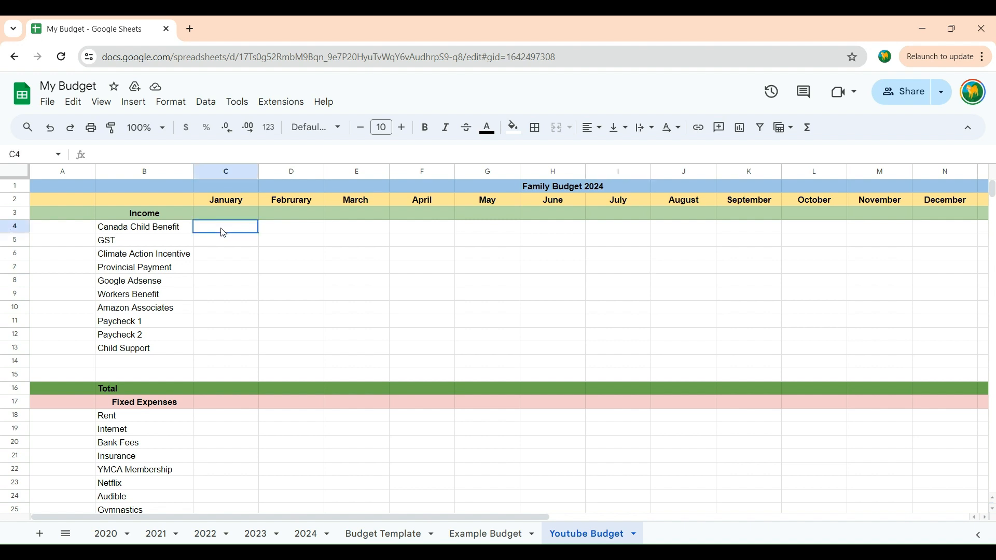
drag(223, 234, 217, 376)
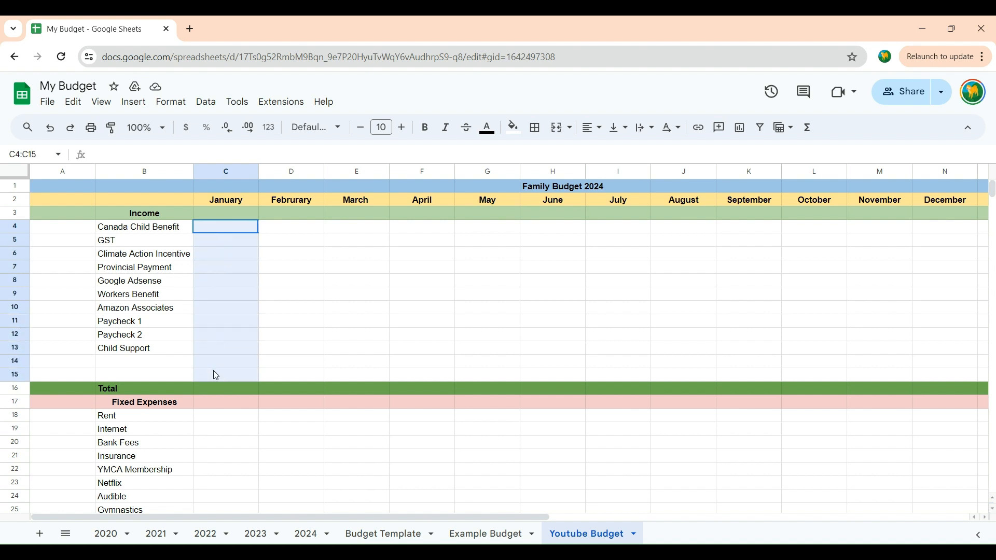
drag(216, 376, 216, 376)
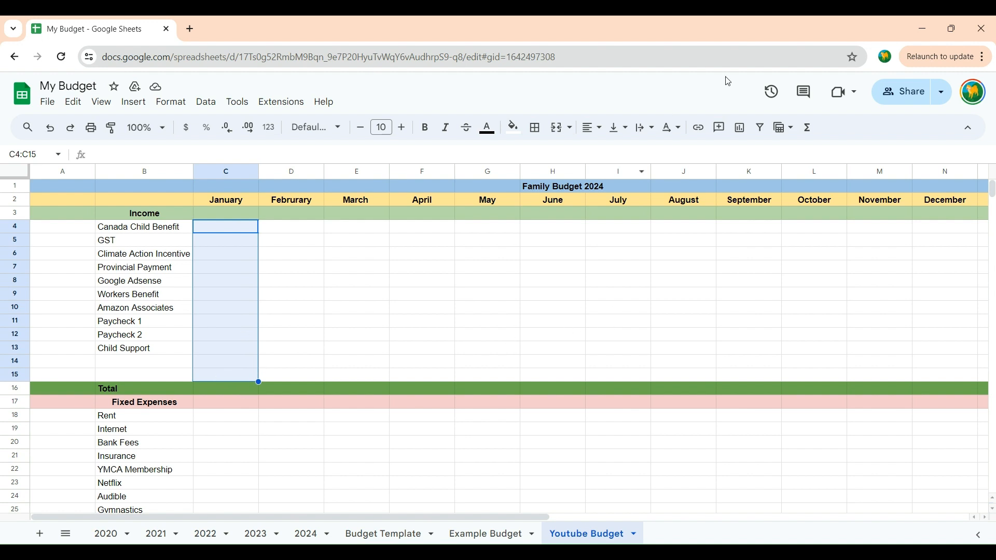
click(810, 129)
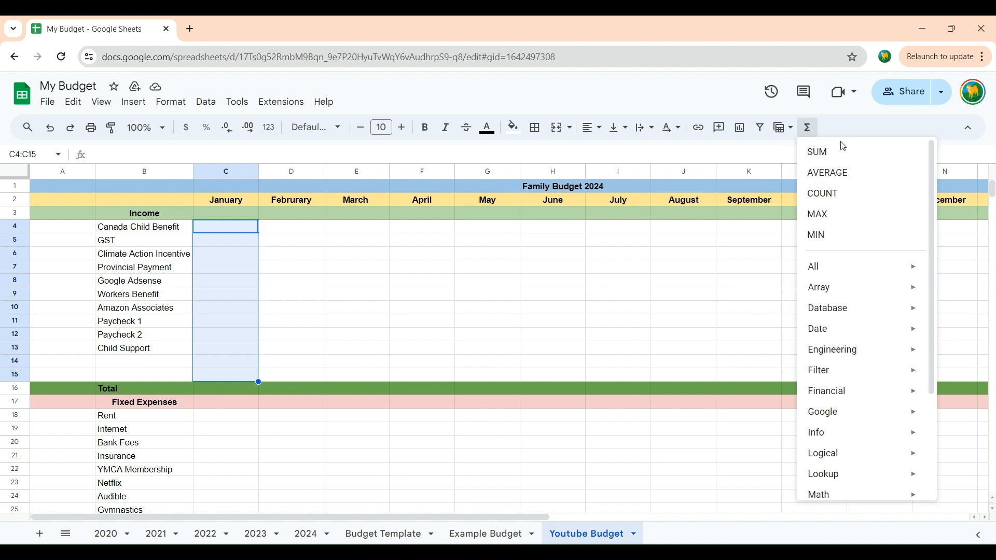
click(826, 156)
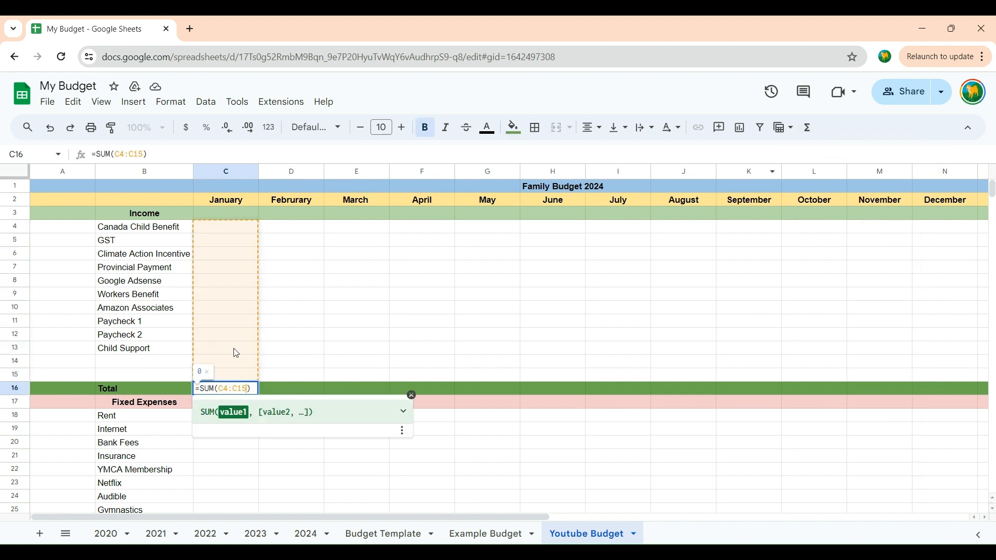
click(357, 322)
Step: Test the January income total by entering 12 for GST and 41 for Climate Action Incentive
click(244, 241)
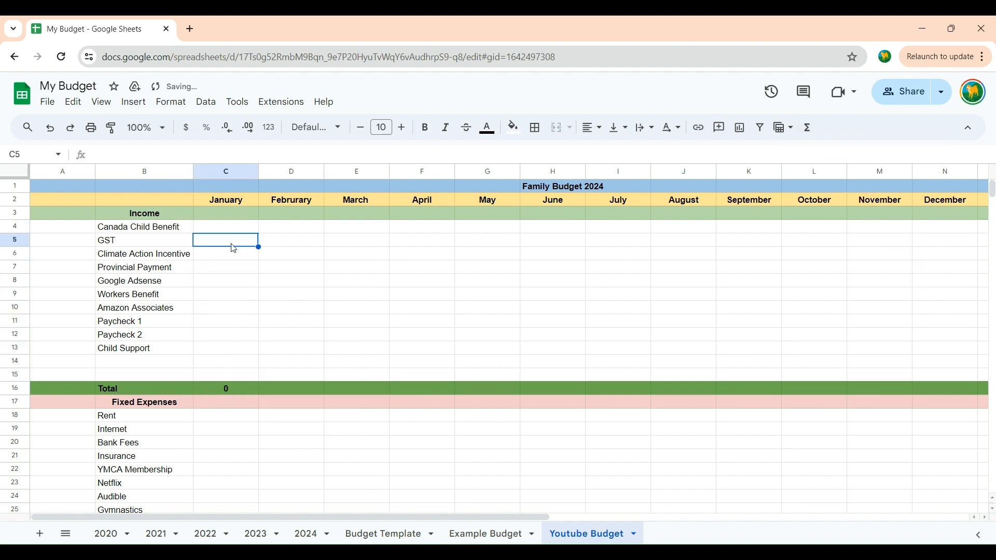
text(12)
key(Return)
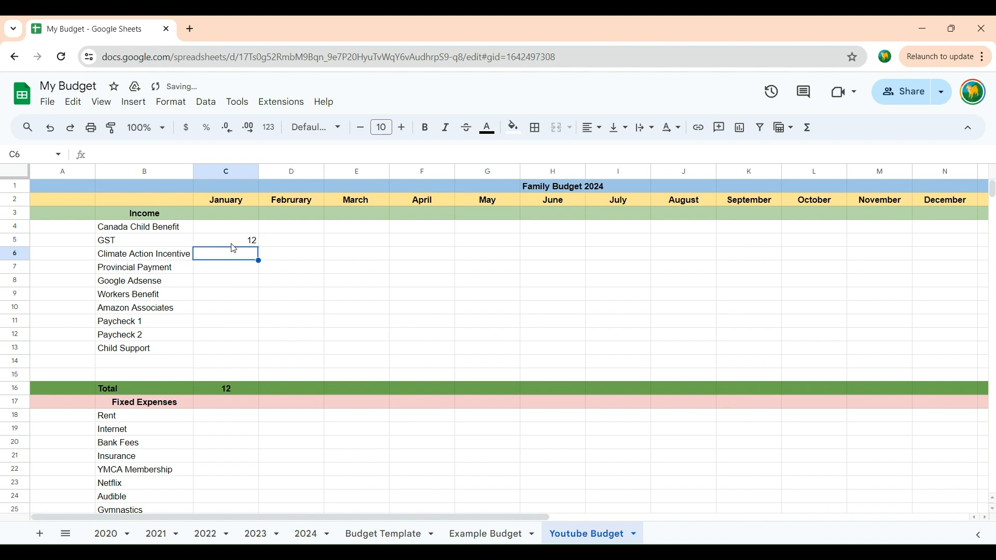
text(41)
key(Return)
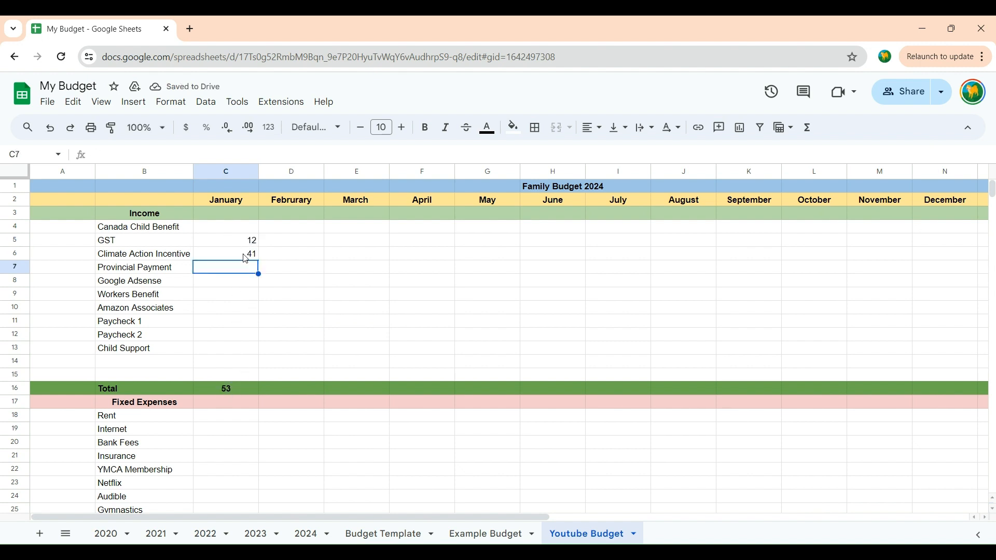
Step: Clear the test amounts from the January GST and Climate Action Incentive cells
click(246, 259)
key(Delete)
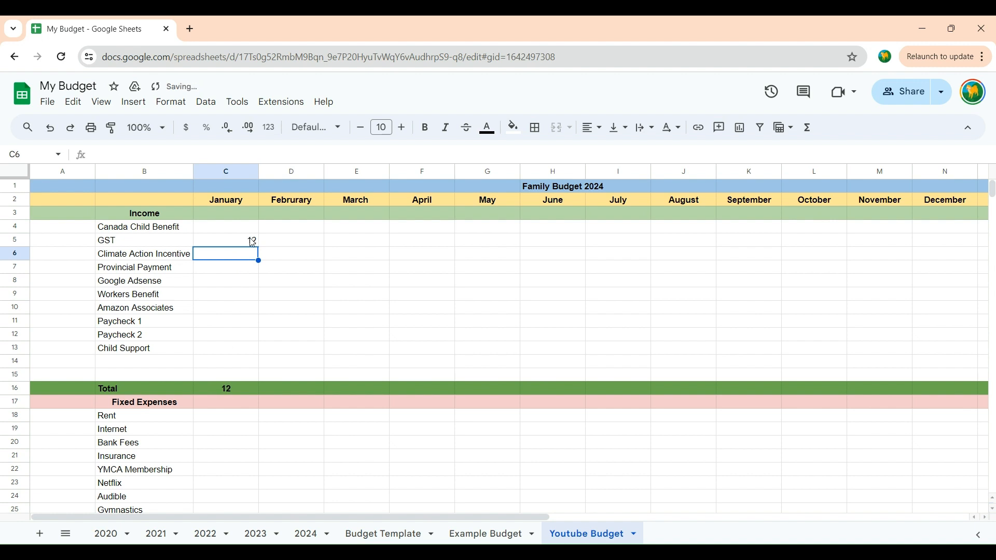
key(Up)
key(Delete)
Step: Copy the January income SUM formula from C16 across the Total row through December in N16
click(235, 384)
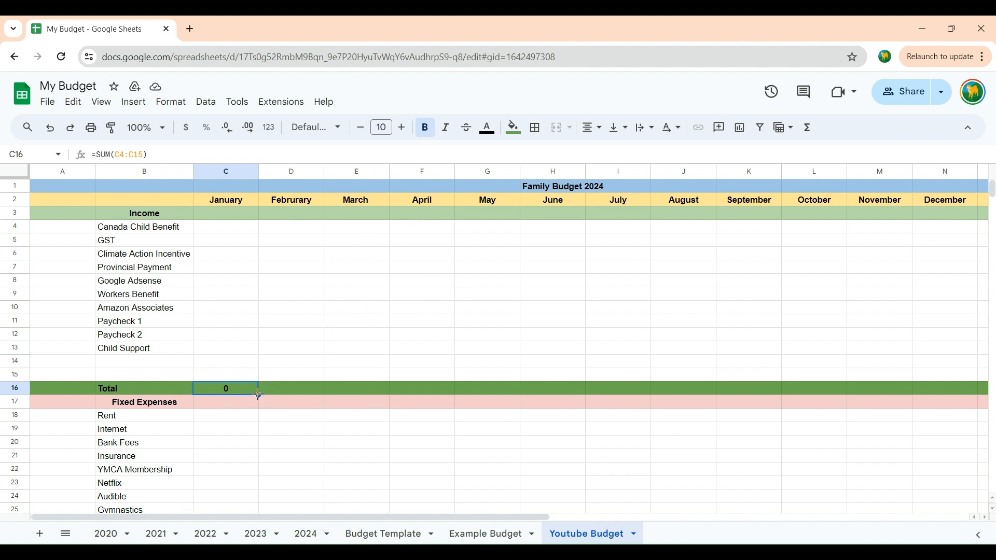
drag(258, 396, 589, 397)
drag(957, 390, 957, 390)
click(794, 518)
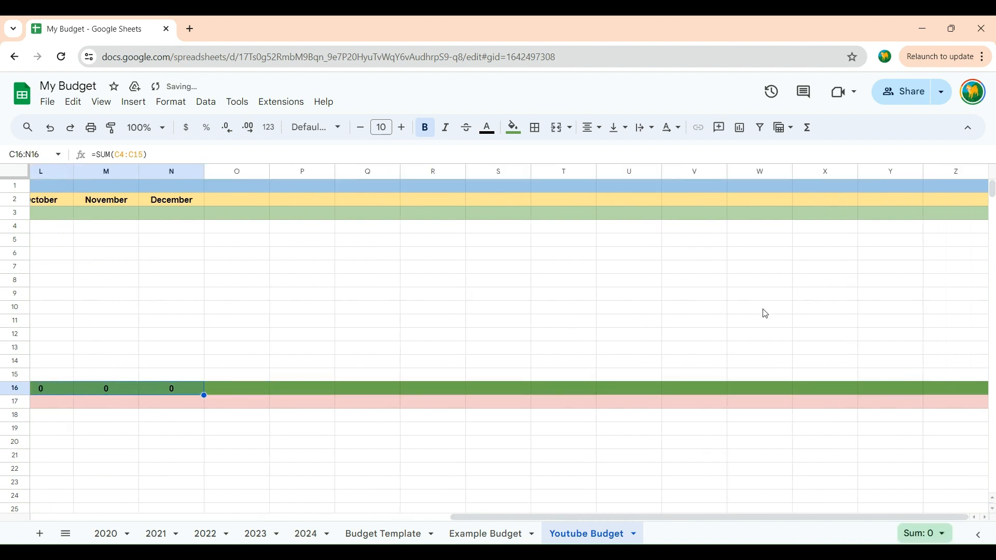
Step: Test the June income total by entering 4 for Amazon Associates and 4 for Paycheck 2
drag(412, 514, 110, 513)
click(536, 313)
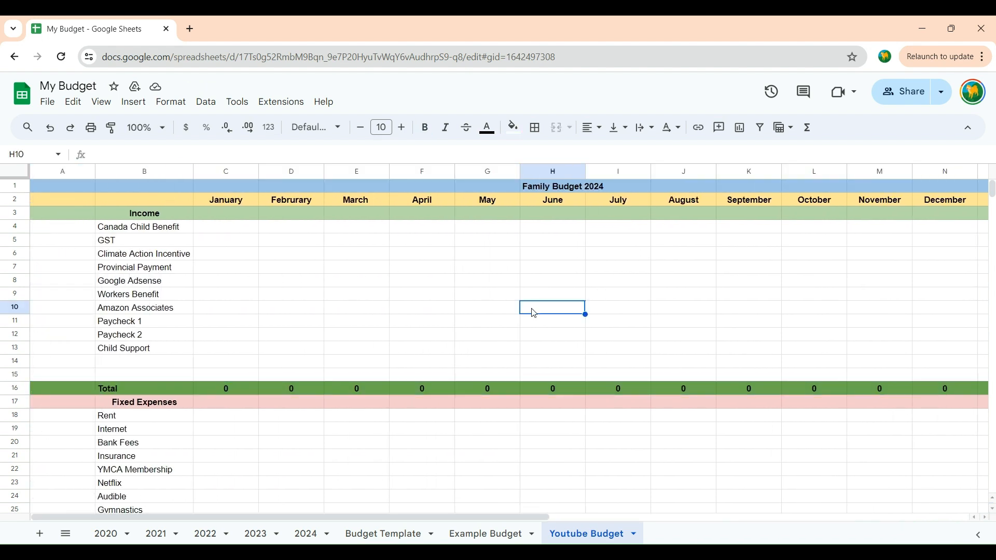
text(4)
click(536, 331)
text(4)
Step: Clear the test amounts from the June Paycheck 2 and Amazon Associates cells
double_click(542, 315)
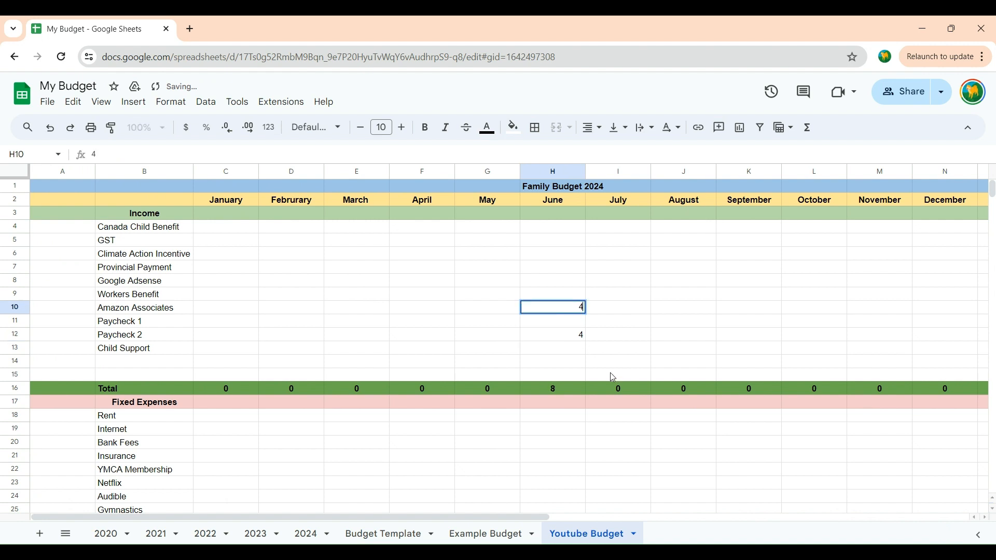
click(576, 340)
key(Delete)
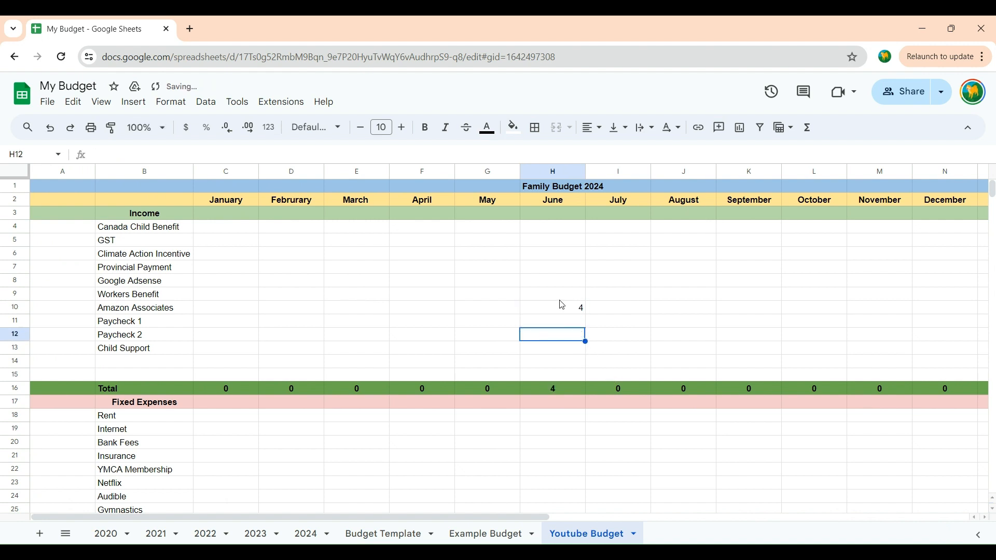
click(565, 308)
key(Delete)
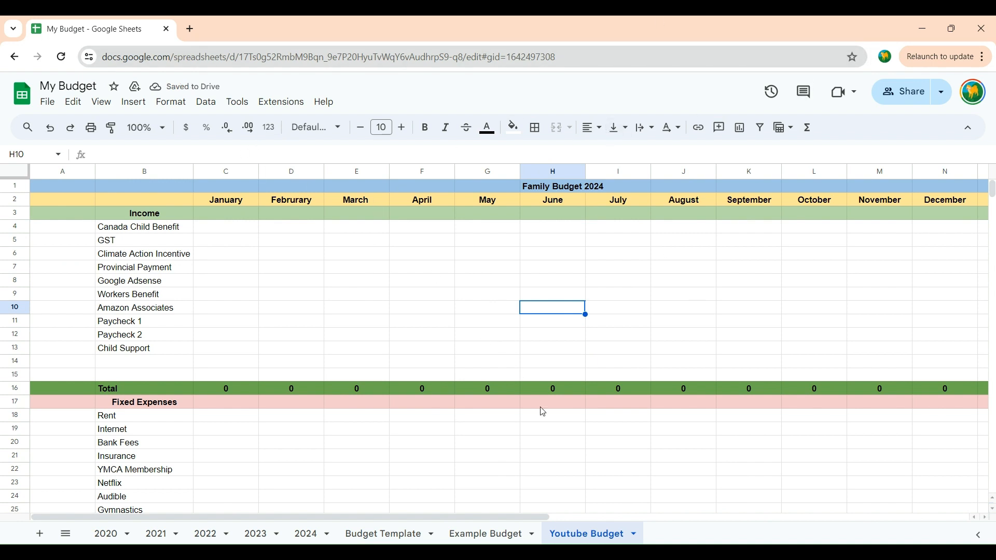
Step: Total the January fixed expense cells C18:C28 with a SUM formula in cell C29 of the Total row
scroll(540, 412, down, 3)
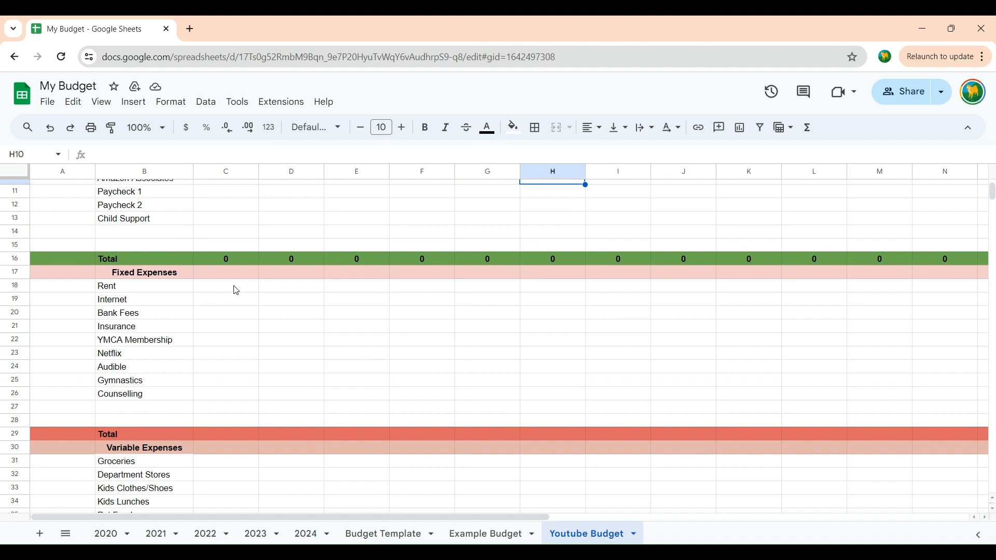
drag(236, 290, 229, 422)
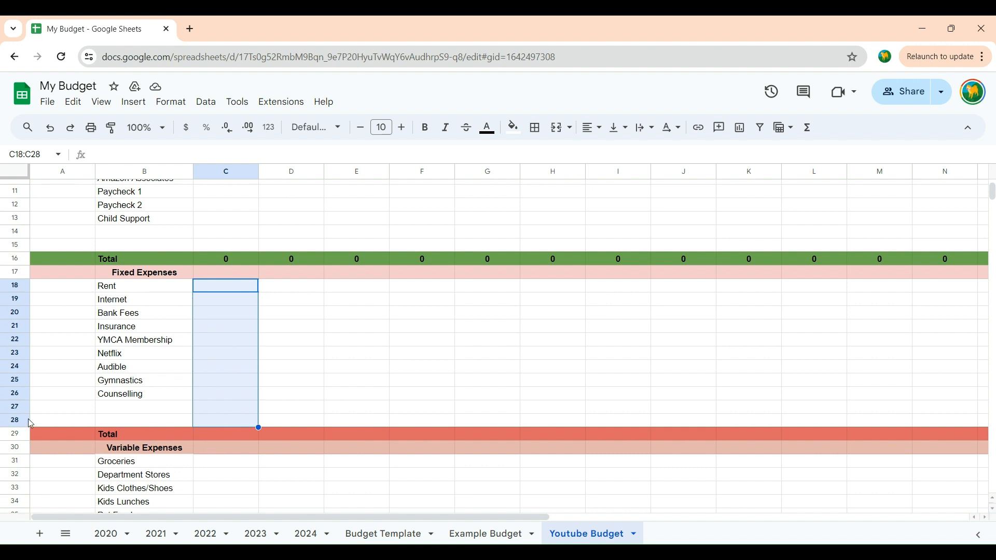
click(811, 135)
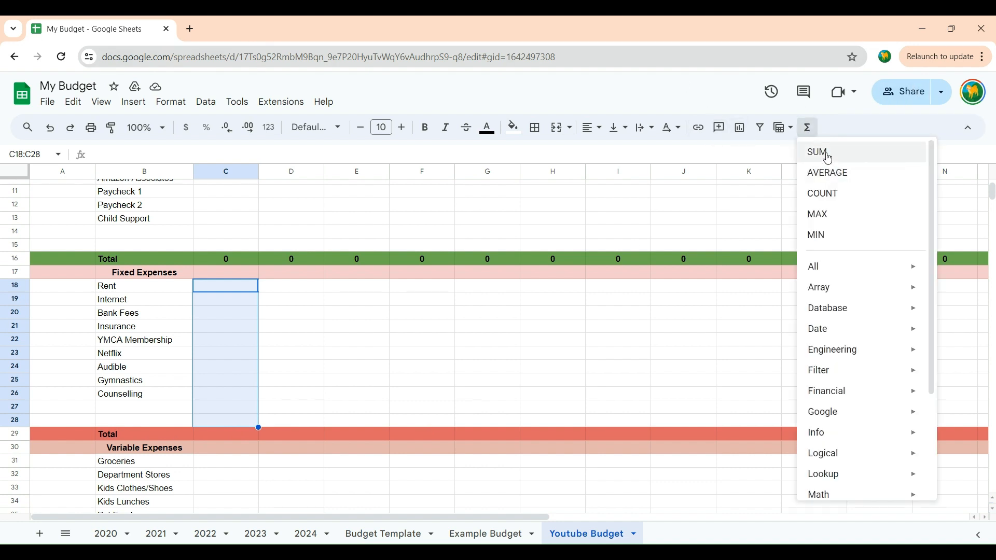
click(815, 151)
click(502, 372)
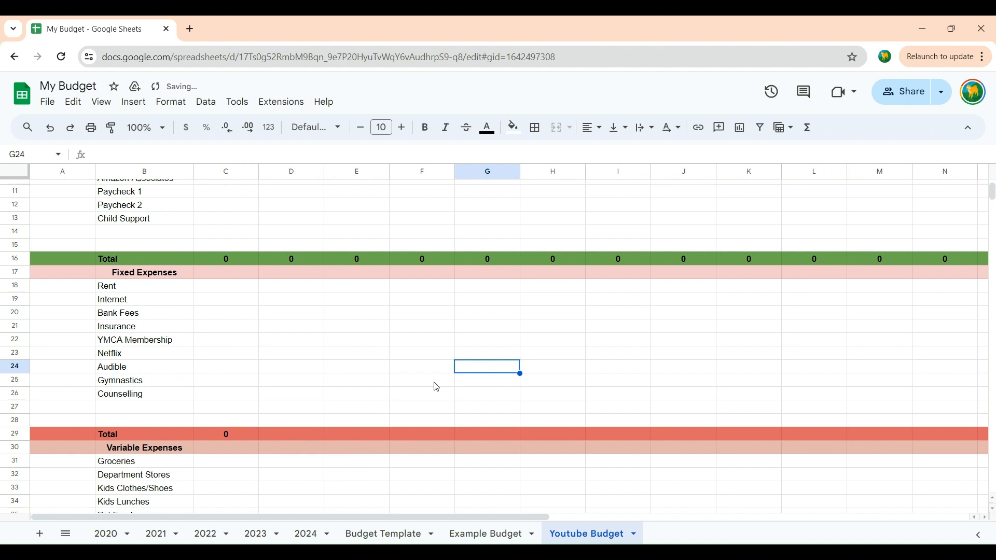
Step: Copy the January fixed expenses SUM formula from C29 across the Total row through December in N29
click(228, 437)
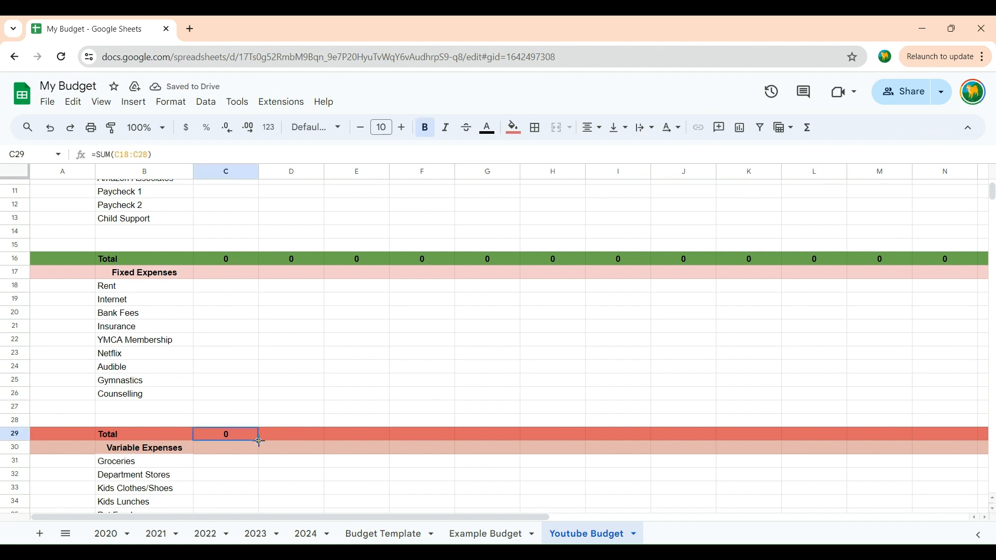
drag(260, 442, 992, 436)
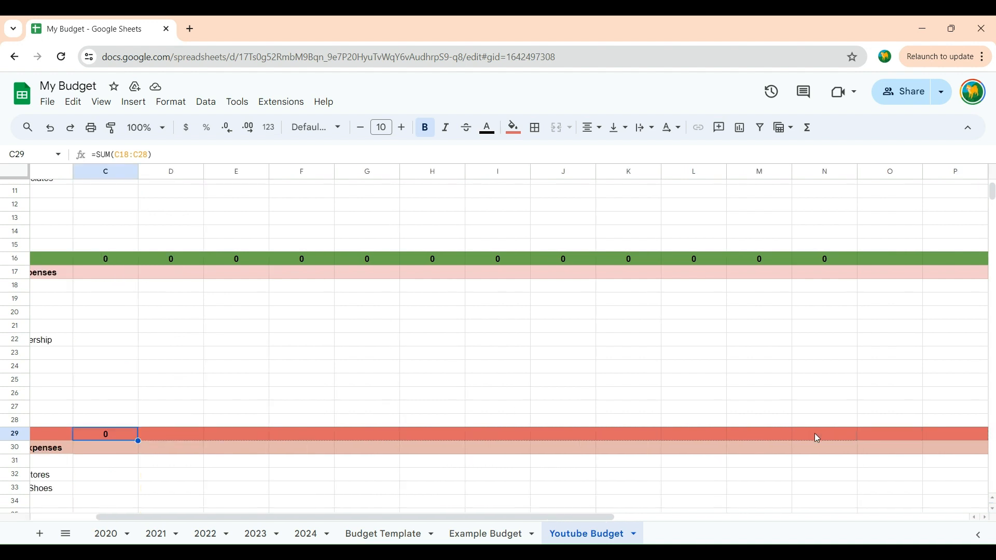
drag(815, 433, 818, 434)
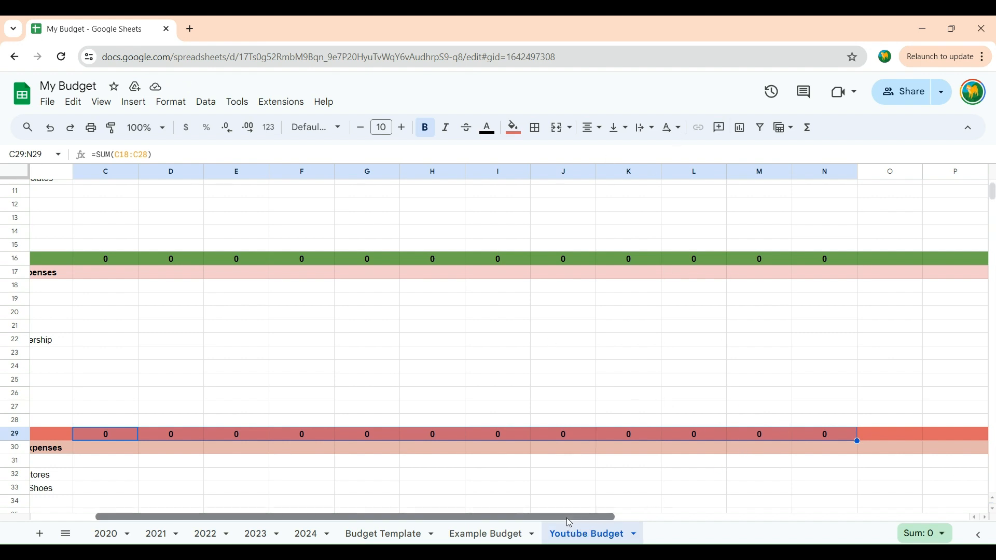
Step: Total the January variable expense cells C31:C46 with a SUM formula in cell C47 of the Total row
drag(570, 521, 446, 519)
scroll(438, 478, down, 5)
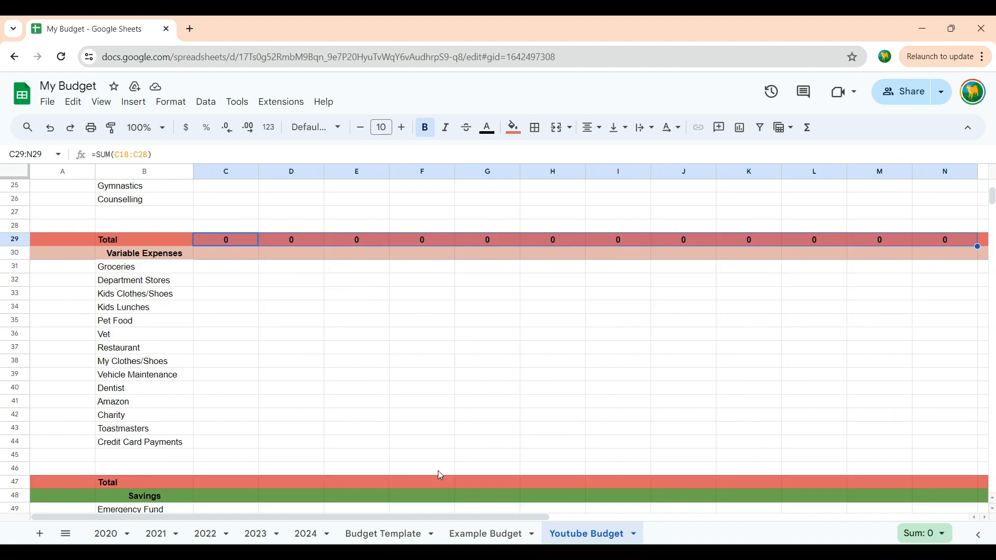
click(236, 269)
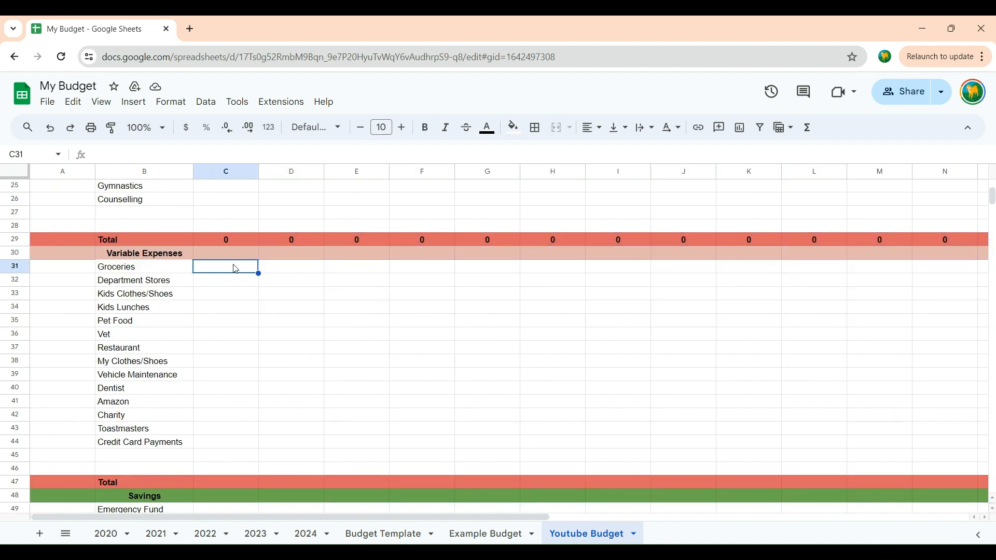
drag(230, 272, 222, 466)
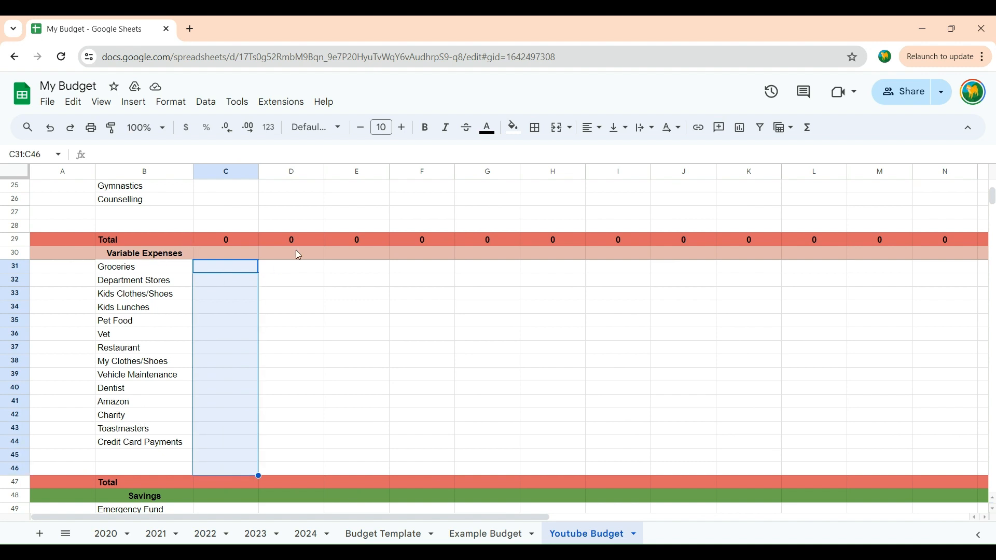
click(807, 127)
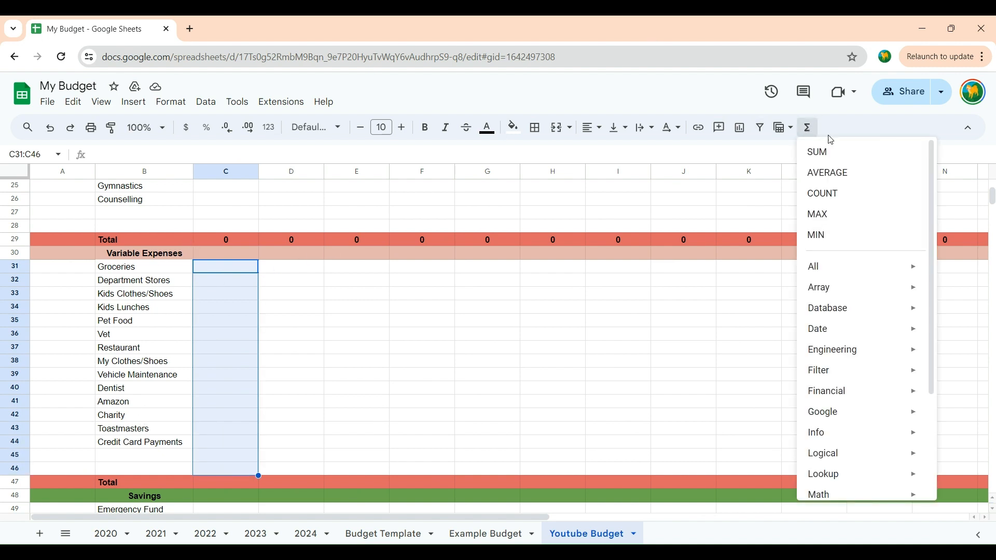
click(823, 152)
click(487, 322)
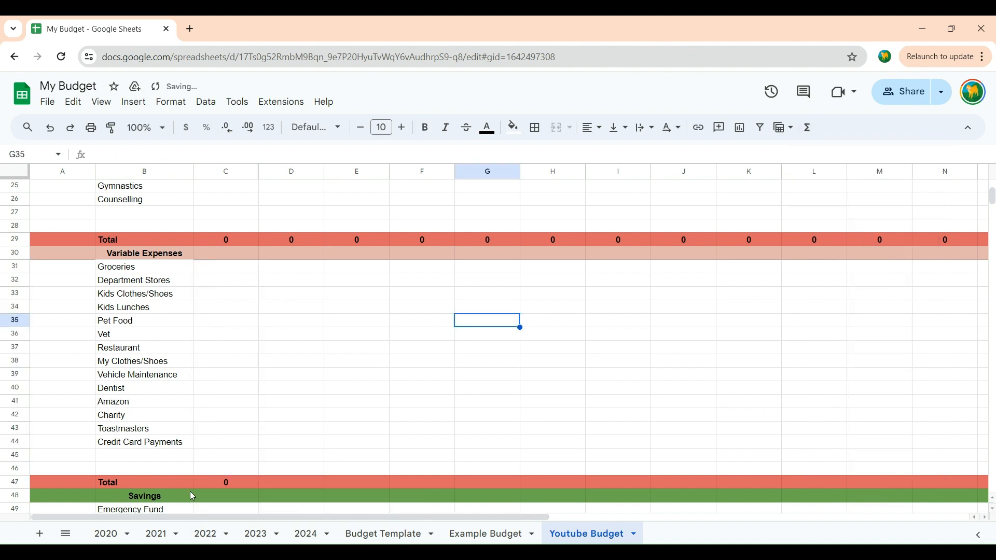
Step: Copy the January variable expenses SUM formula from C47 across the Total row through December in N47
click(224, 484)
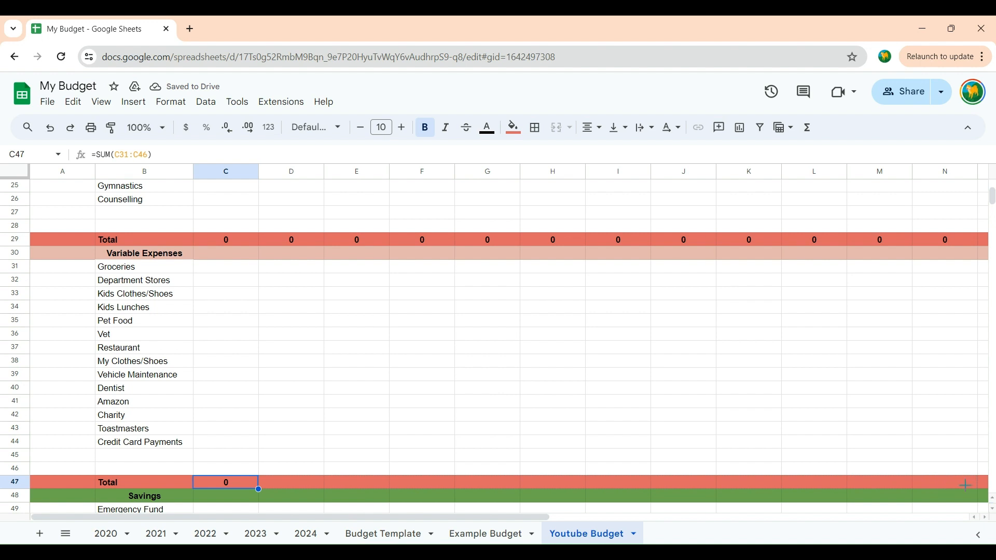
drag(258, 489, 965, 485)
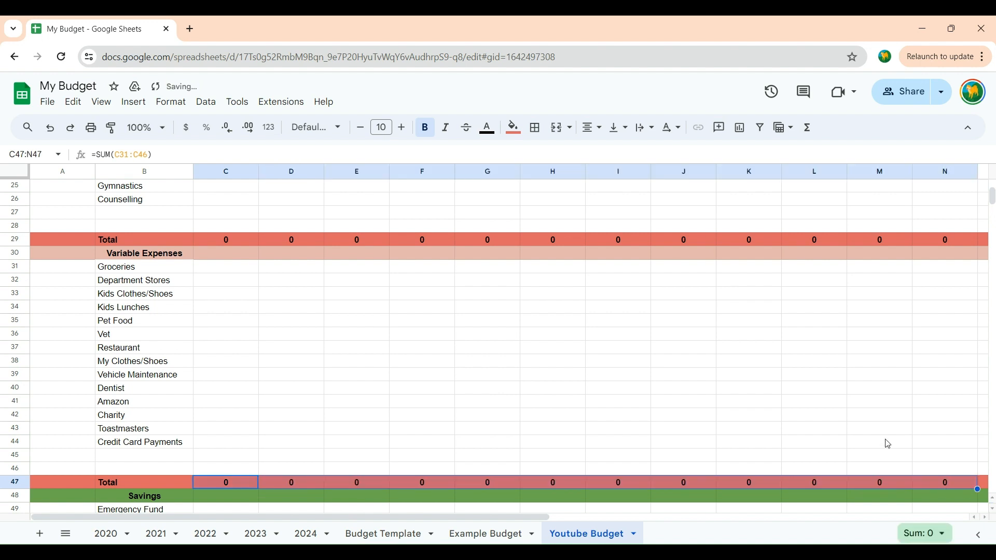
click(873, 405)
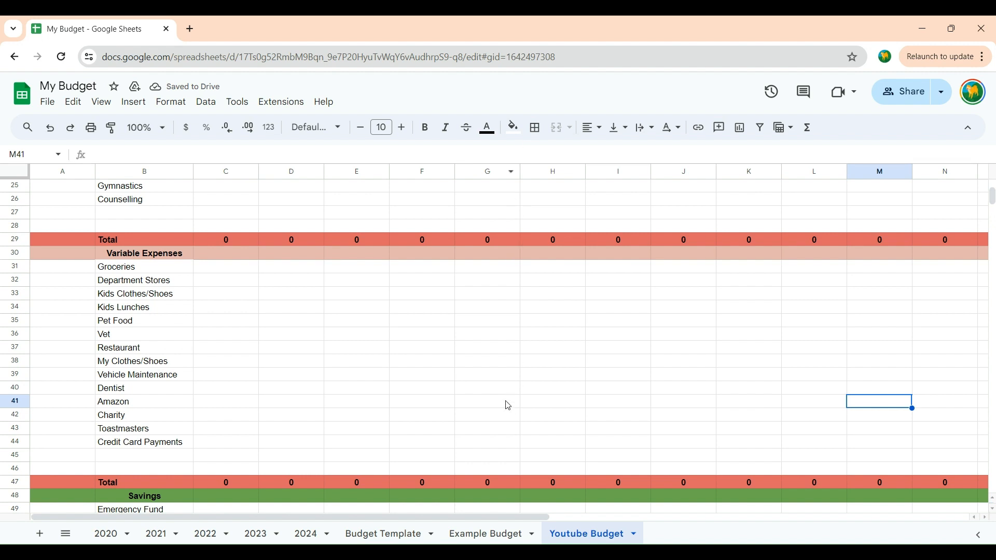
Step: Look over the budget's income, expense and savings sections and its month header row
scroll(508, 405, up, 3)
scroll(508, 406, up, 5)
scroll(507, 406, down, 12)
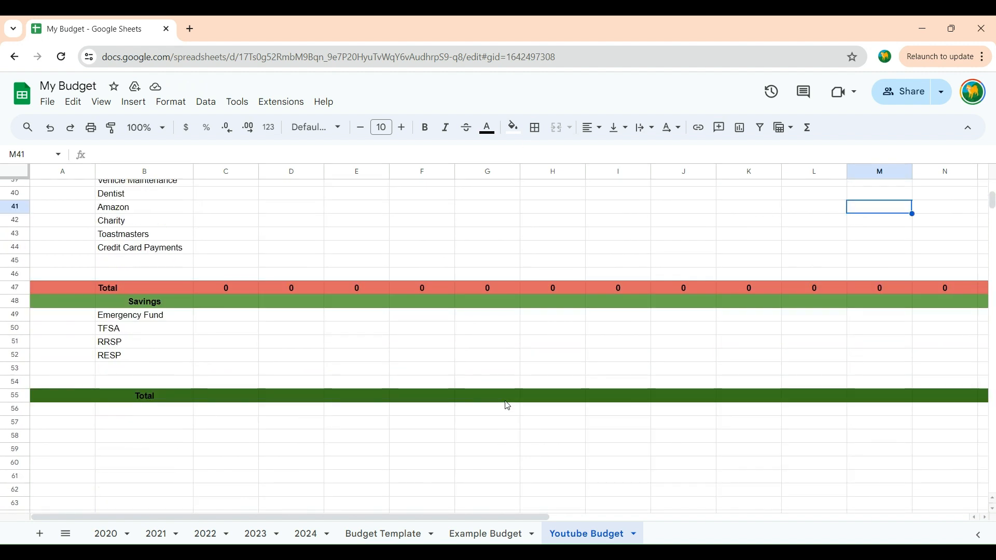
scroll(508, 406, up, 8)
scroll(508, 405, up, 5)
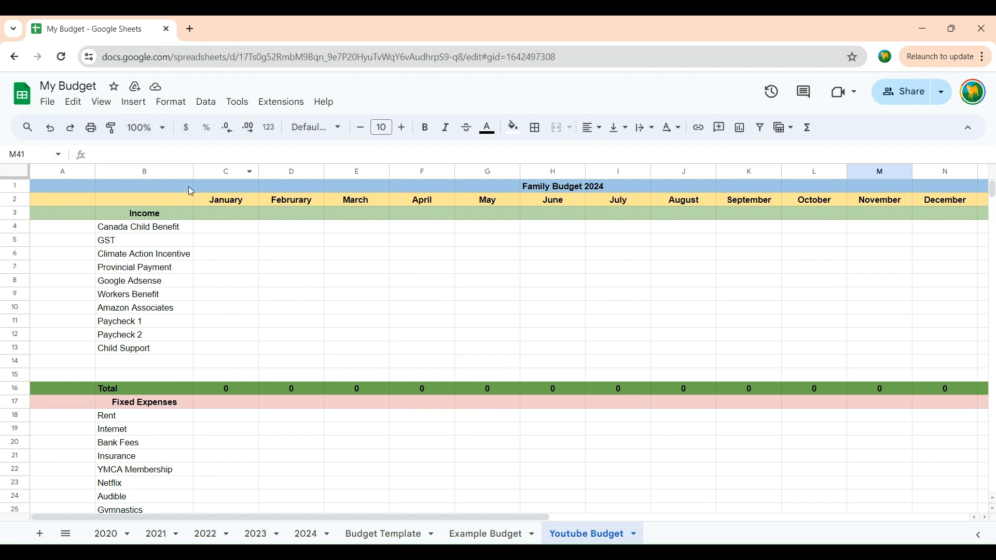
scroll(574, 238, down, 5)
scroll(577, 242, up, 5)
drag(349, 517, 285, 527)
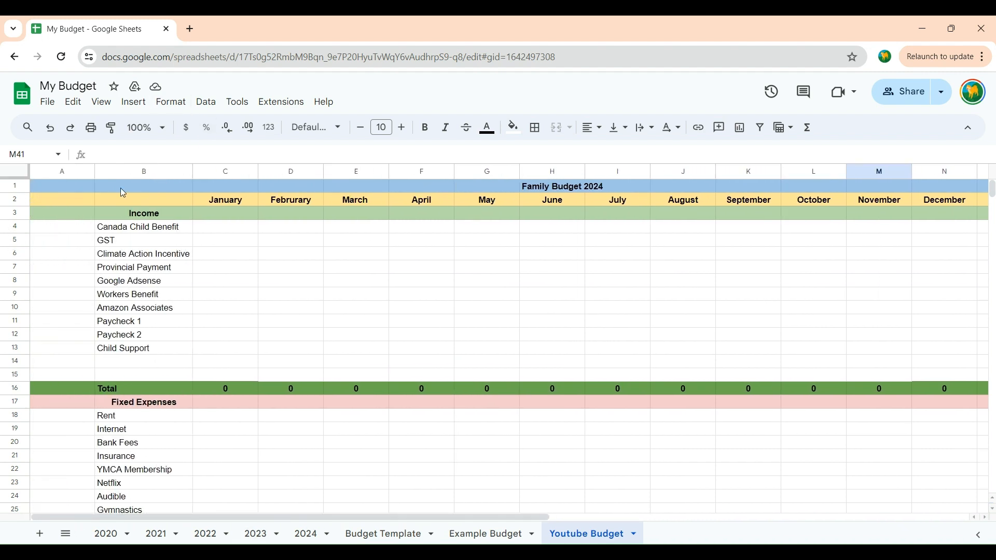
Step: Freeze the first two columns so the category names in column B stay in view
click(161, 176)
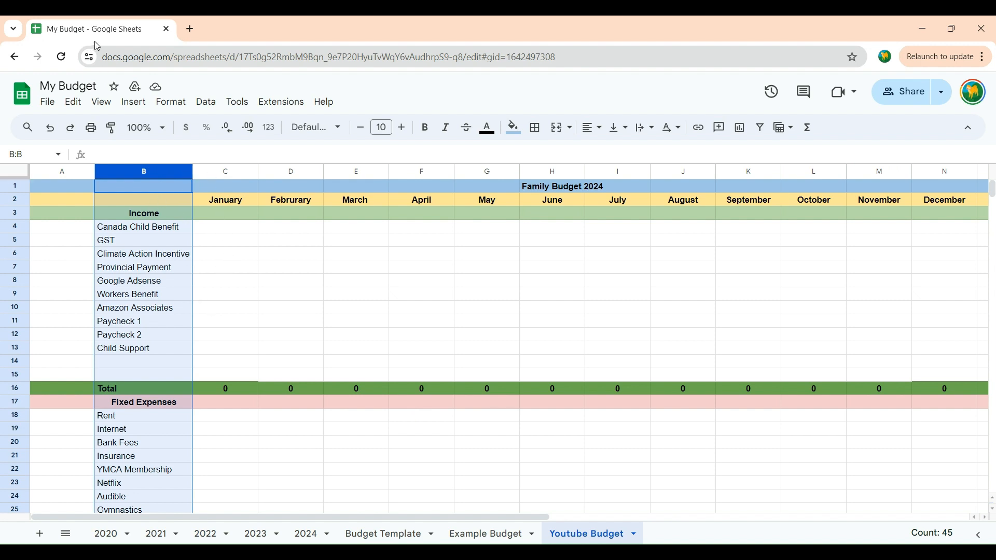
click(103, 103)
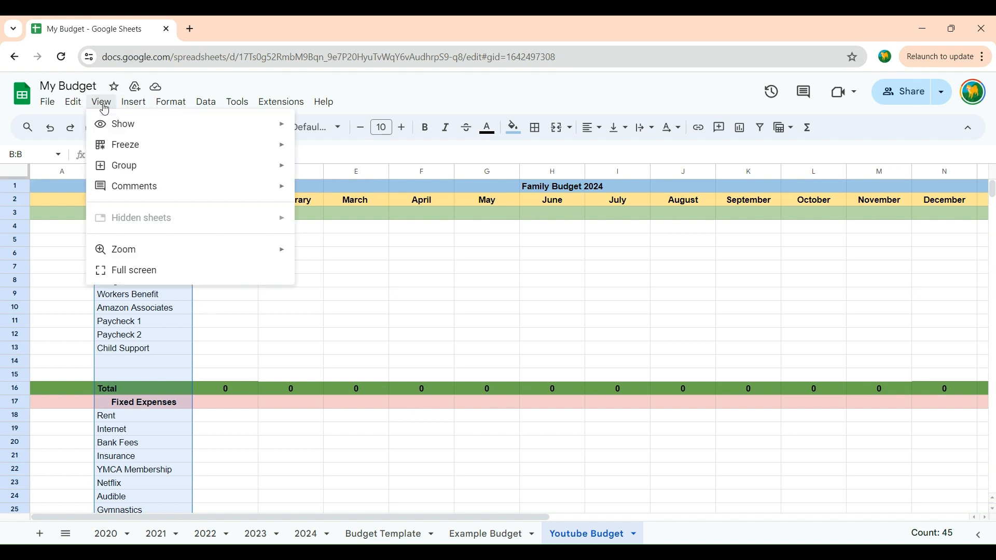
mouse_move(110, 147)
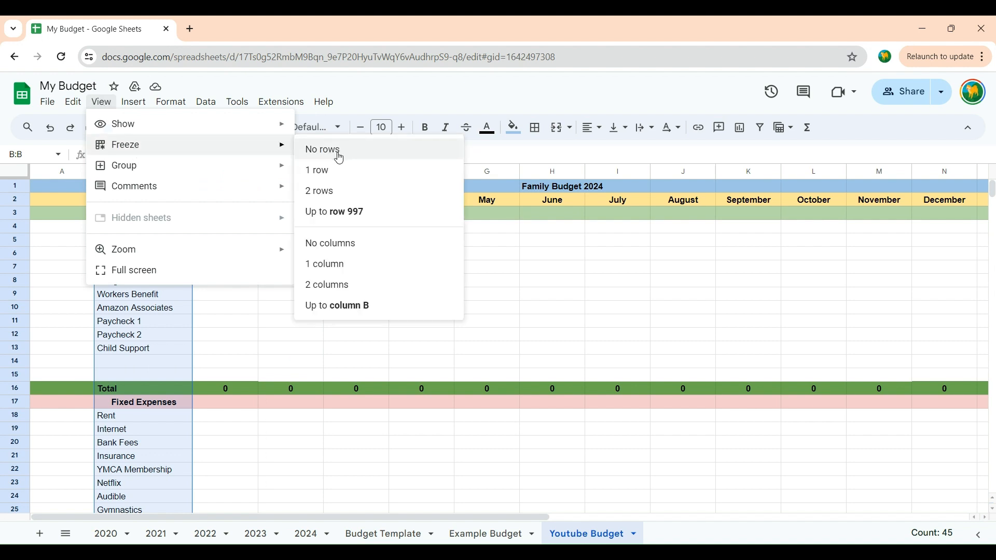
click(339, 288)
click(275, 337)
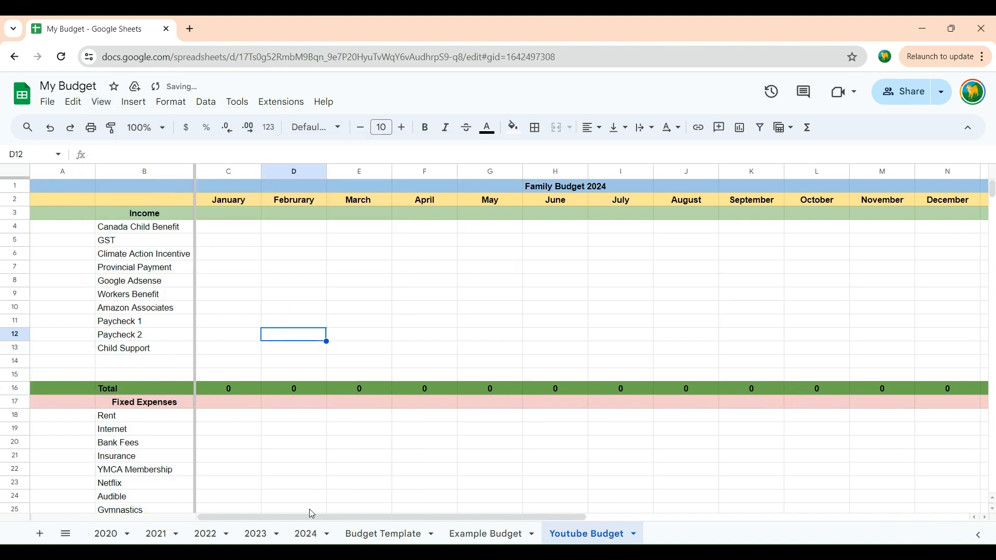
drag(312, 515, 176, 498)
Step: Freeze the top two rows holding the budget title and the month headers
drag(992, 188, 940, 149)
click(13, 203)
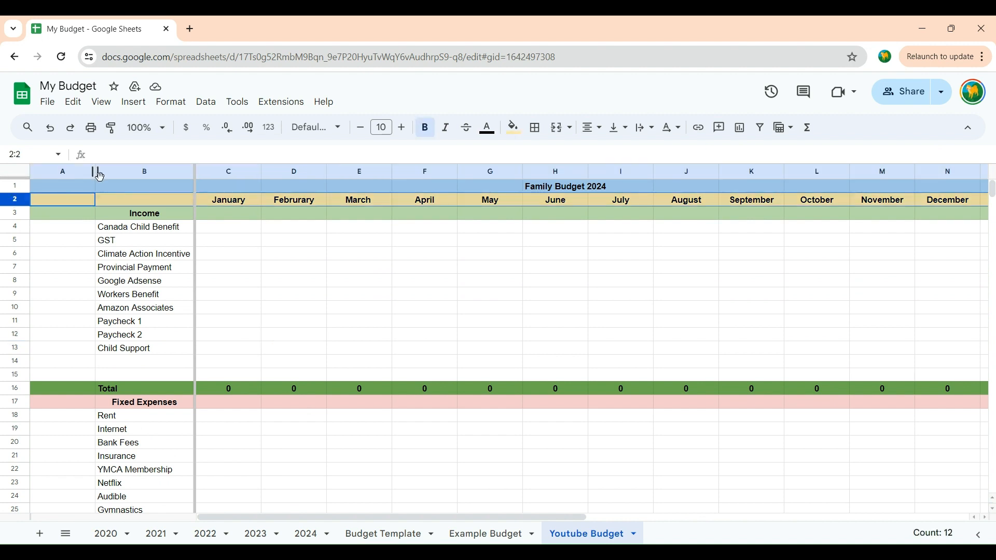
click(103, 103)
mouse_move(127, 144)
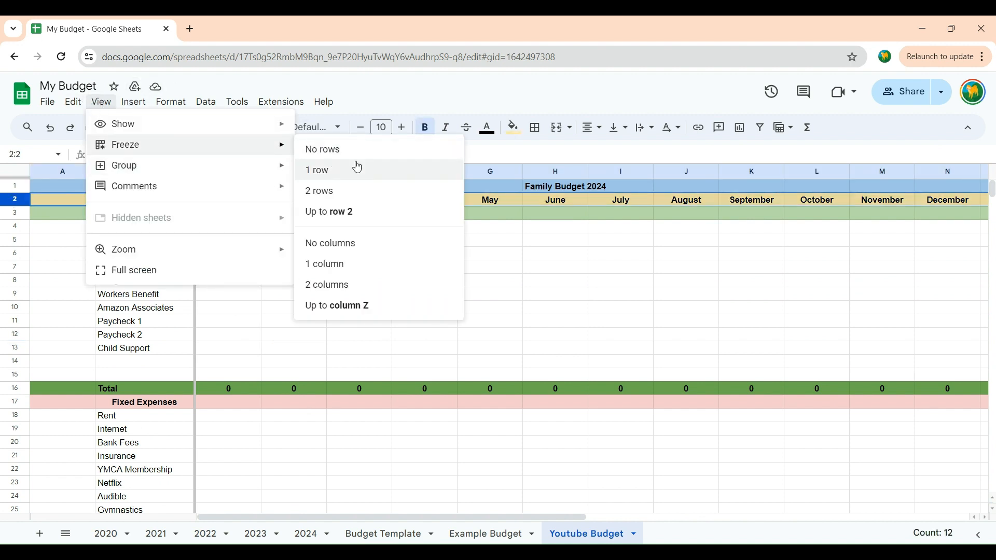
click(337, 192)
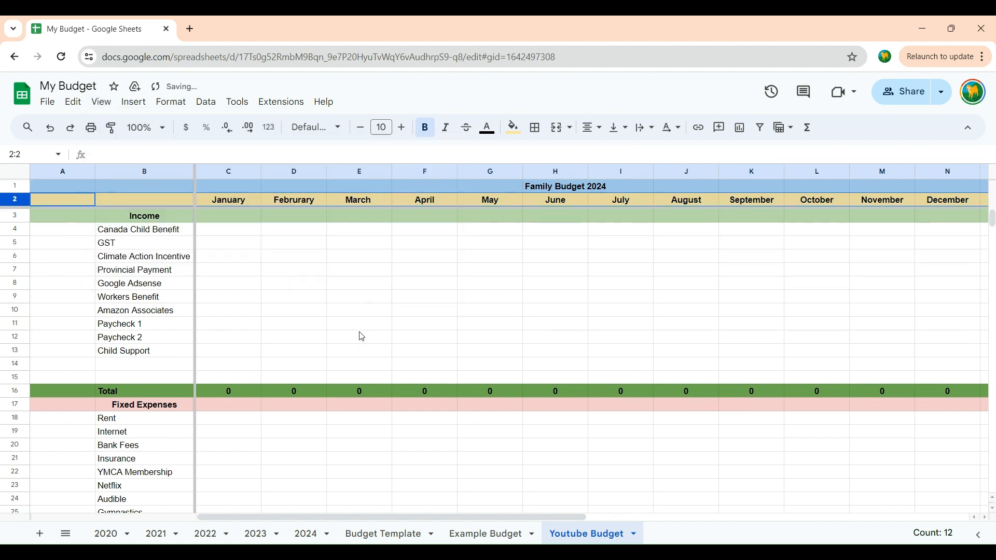
Step: Check the frozen header rows and category columns against the rest of the sheet in both directions
drag(994, 226, 994, 199)
drag(358, 517, 308, 518)
drag(992, 224, 993, 223)
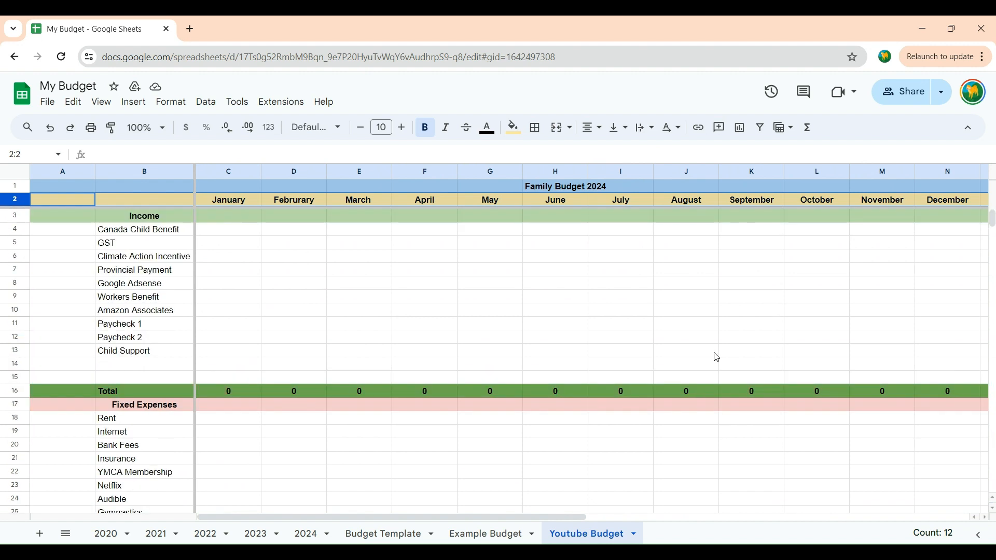
mouse_move(524, 517)
mouse_down()
mouse_move(583, 518)
mouse_move(522, 517)
mouse_up()
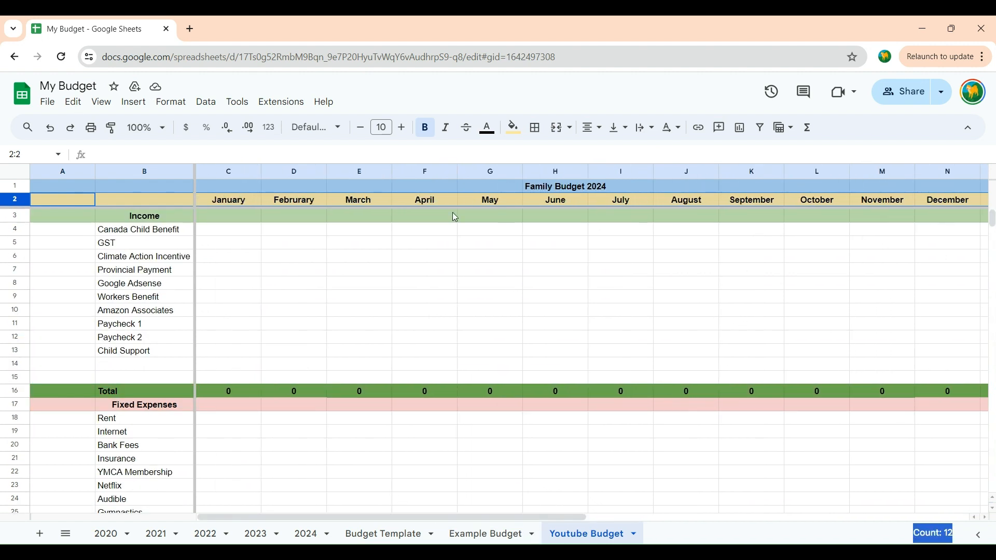
scroll(550, 238, down, 5)
scroll(552, 244, up, 3)
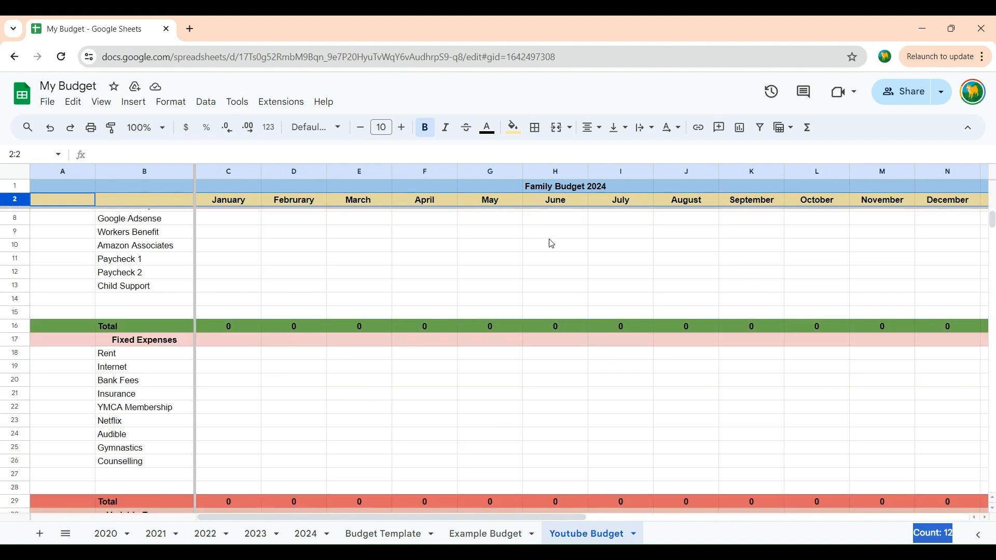
Step: Sum January's savings entries C49:C54 in the Savings section's Total cell C55
scroll(552, 244, down, 10)
scroll(551, 243, down, 3)
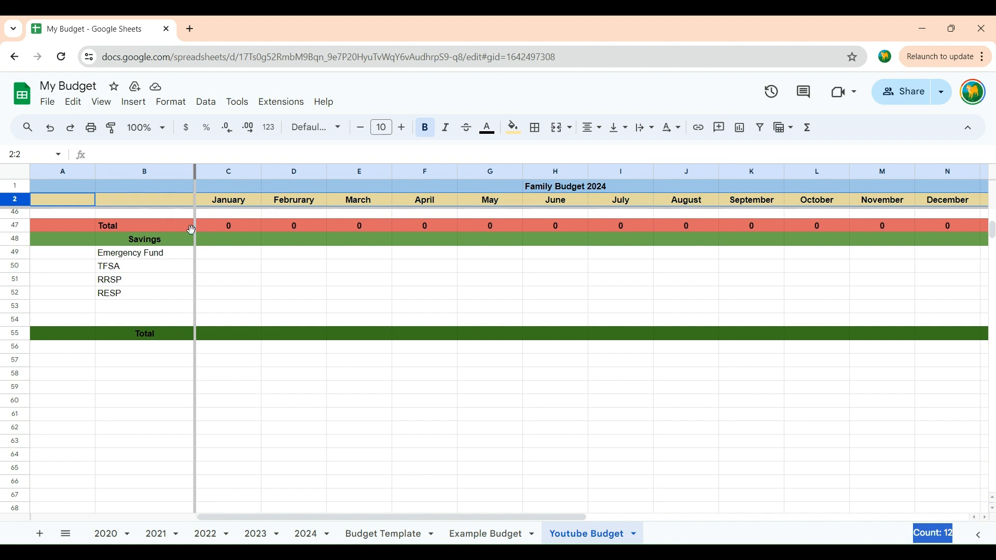
drag(231, 257, 226, 320)
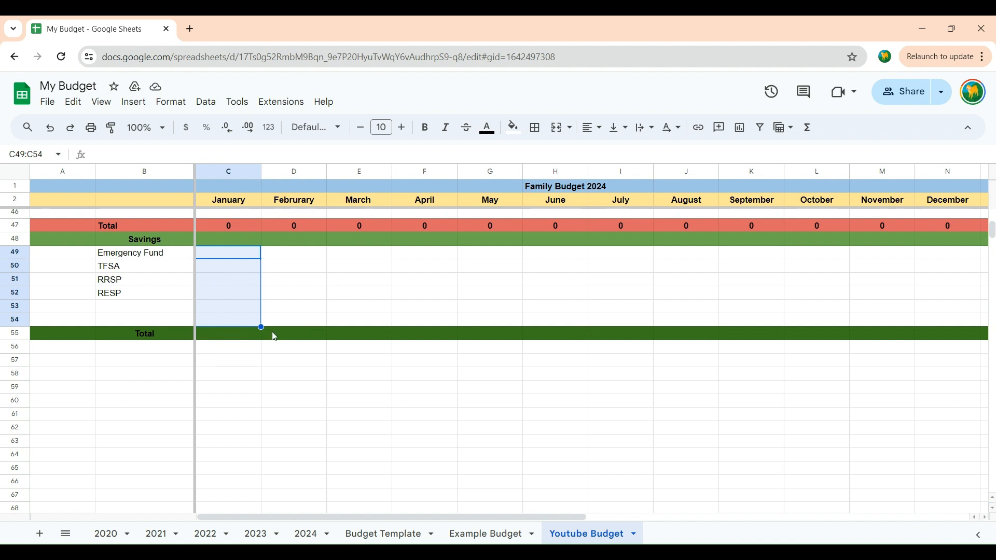
click(808, 128)
click(844, 155)
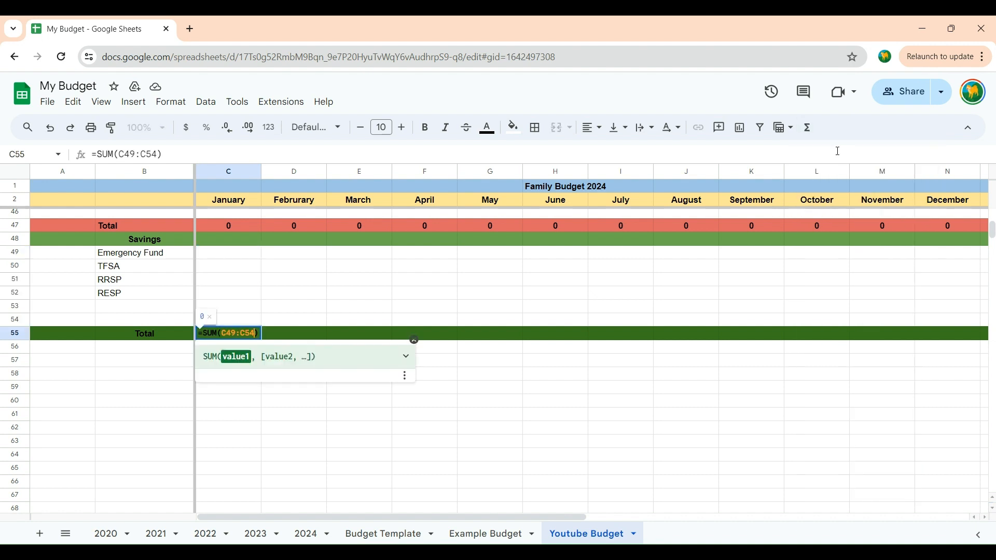
click(472, 438)
Step: Copy the January savings total formula across the Total row 55 through December
click(233, 334)
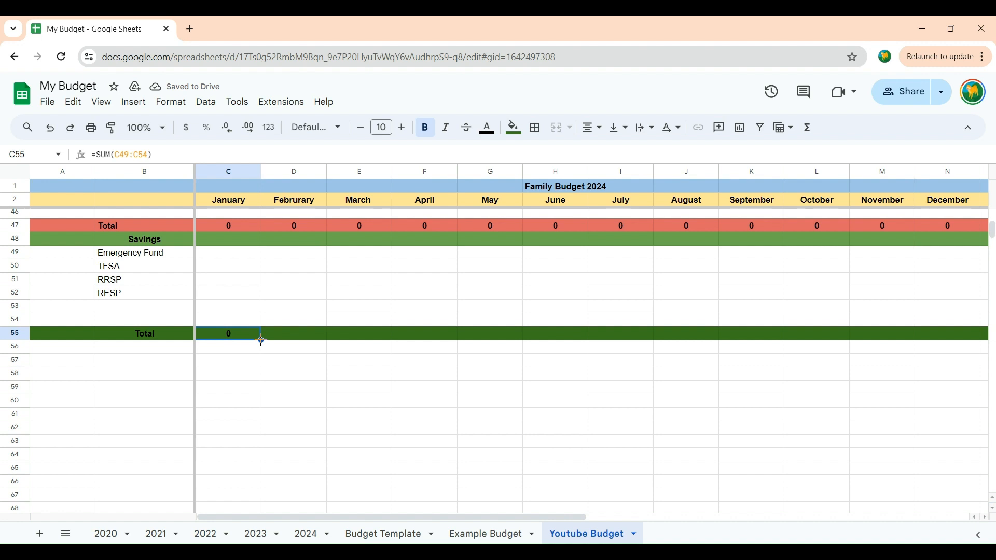
drag(262, 341, 801, 334)
drag(907, 334, 953, 333)
click(905, 444)
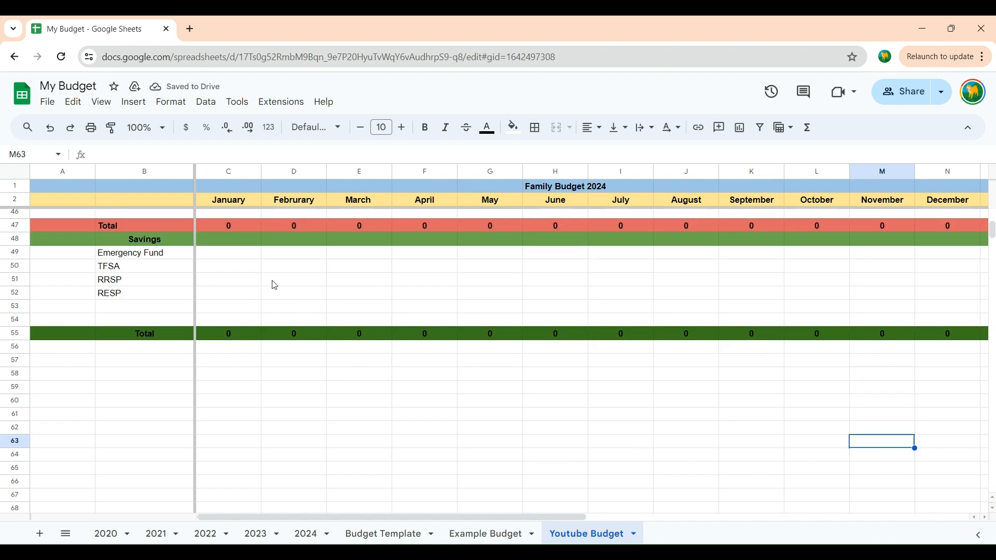
Step: Review the whole budget sheet, checking the category lists and Total rows of the income, fixed expense, variable expense and savings sections
scroll(235, 323, up, 2)
scroll(318, 375, up, 12)
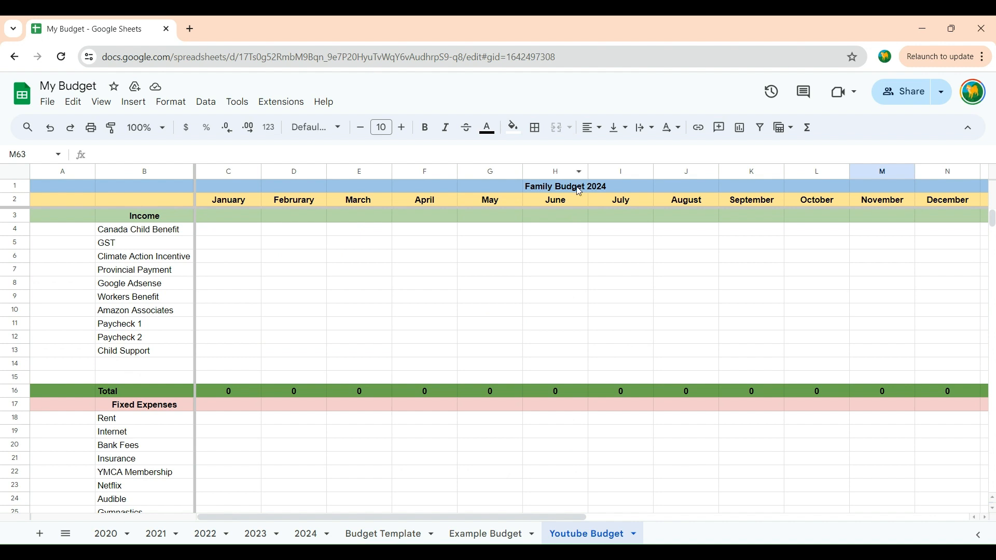
scroll(570, 294, down, 2)
scroll(571, 293, up, 2)
scroll(398, 310, down, 7)
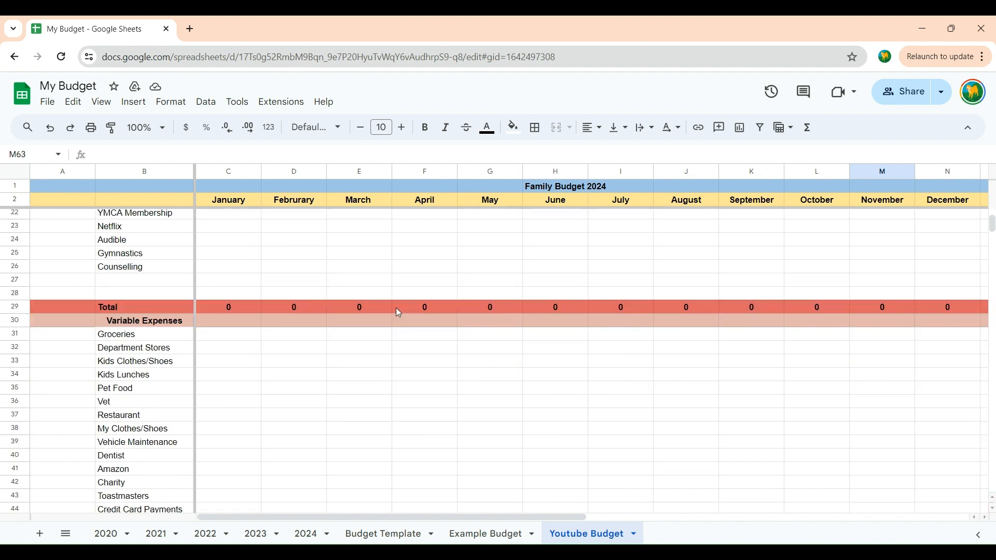
scroll(395, 404, down, 3)
scroll(395, 404, up, 10)
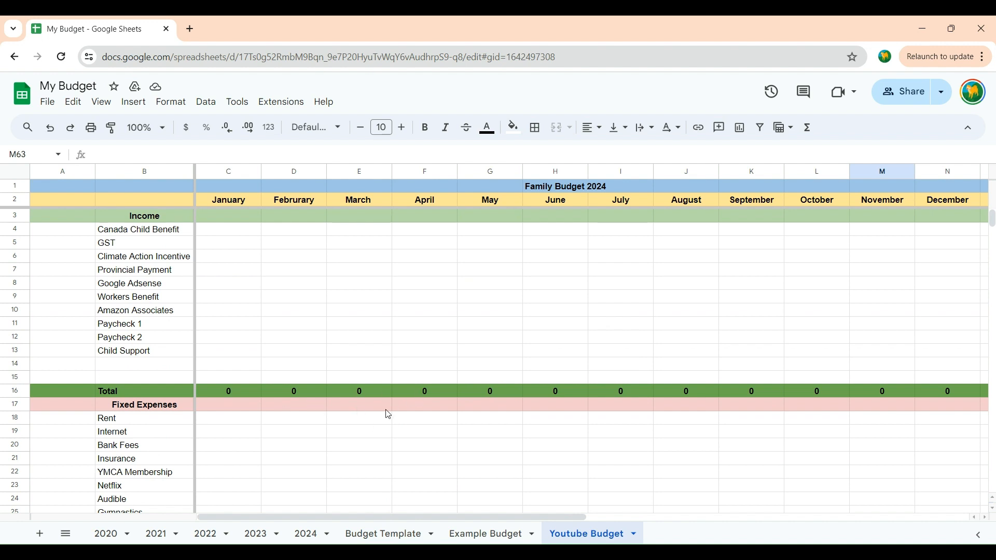
scroll(524, 425, down, 8)
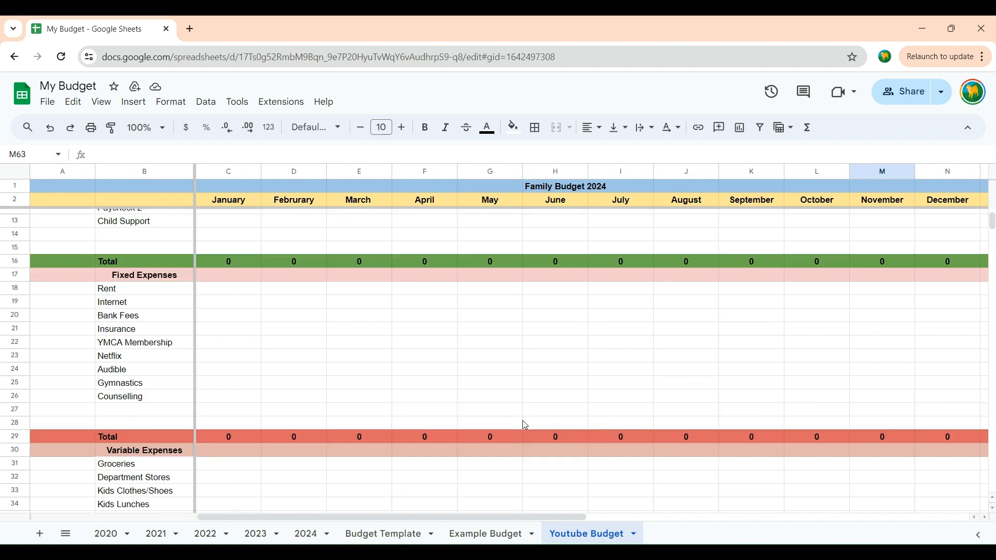
scroll(525, 426, down, 3)
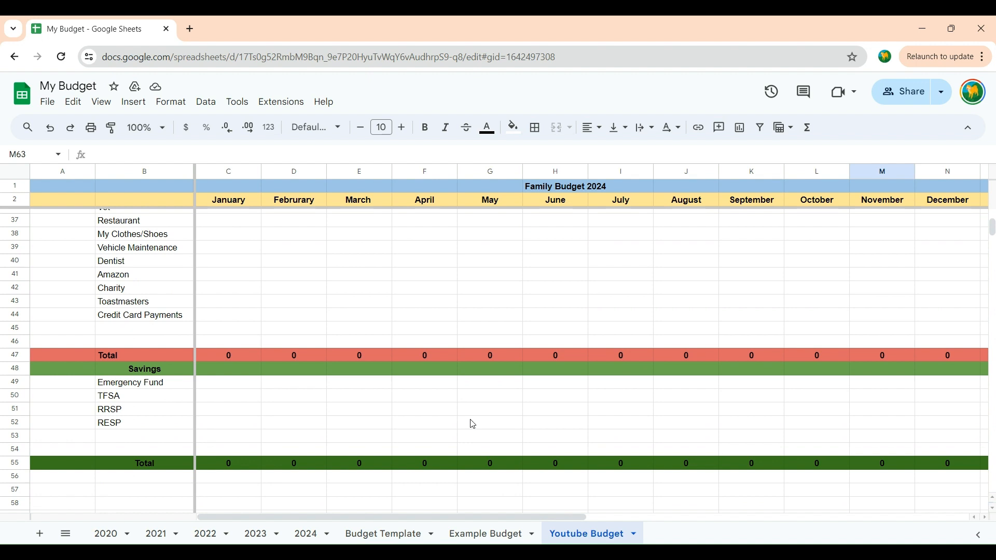
scroll(365, 399, down, 3)
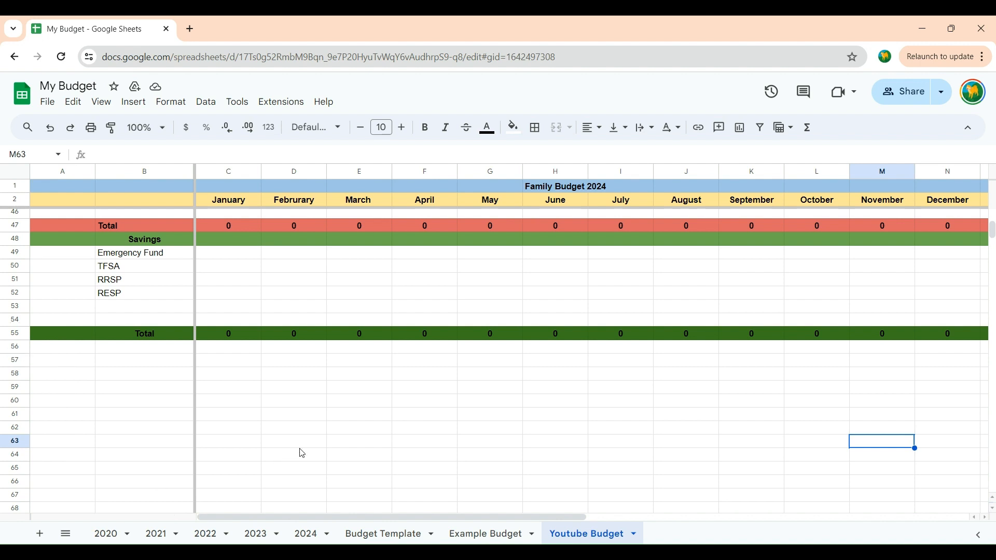
Step: Look at the 2024 sheet's filled-in monthly amounts for comparison and return to the Youtube Budget sheet
scroll(333, 450, up, 15)
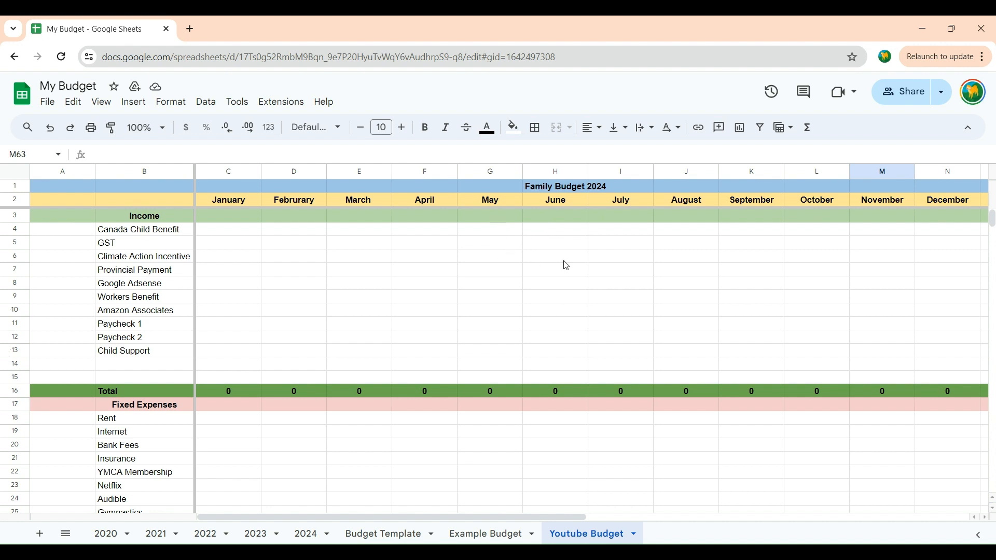
click(306, 535)
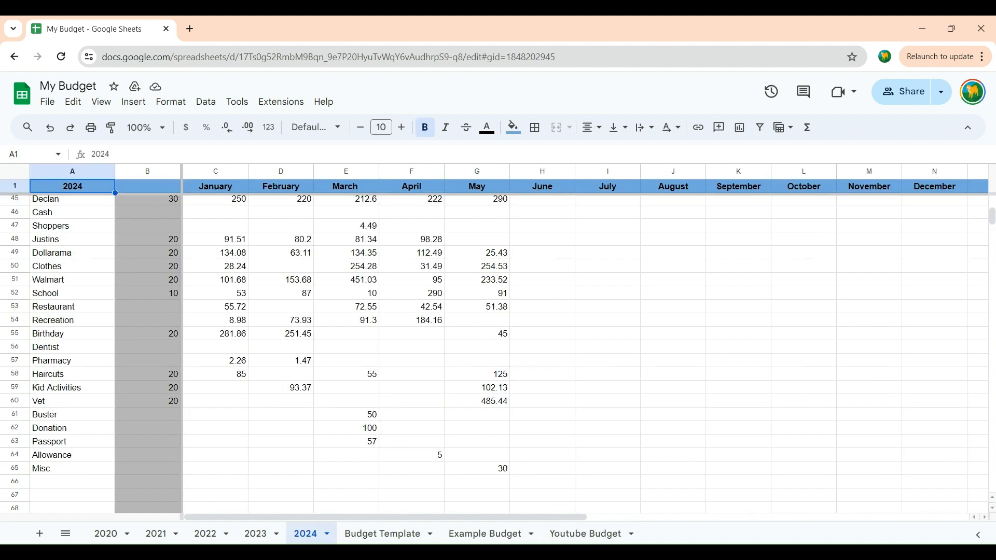
click(596, 527)
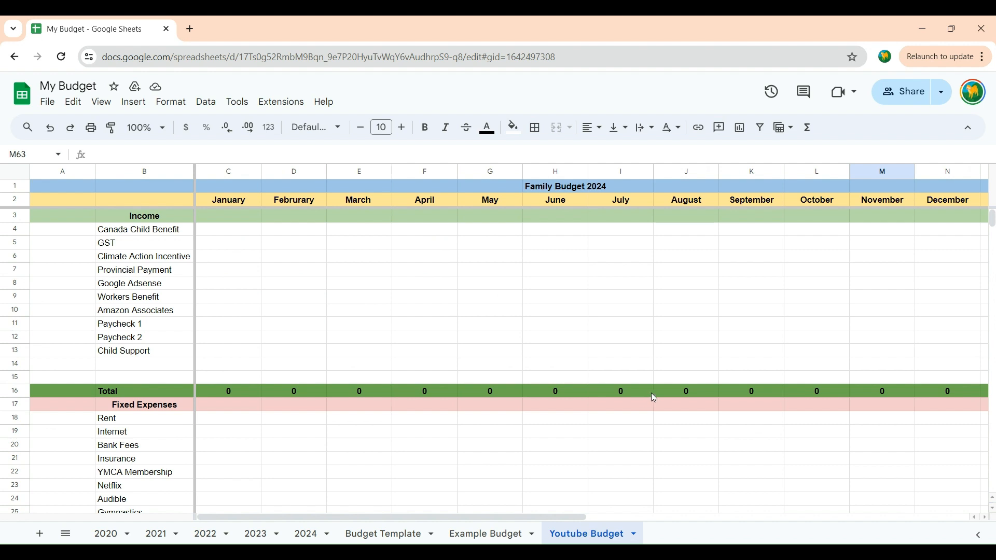